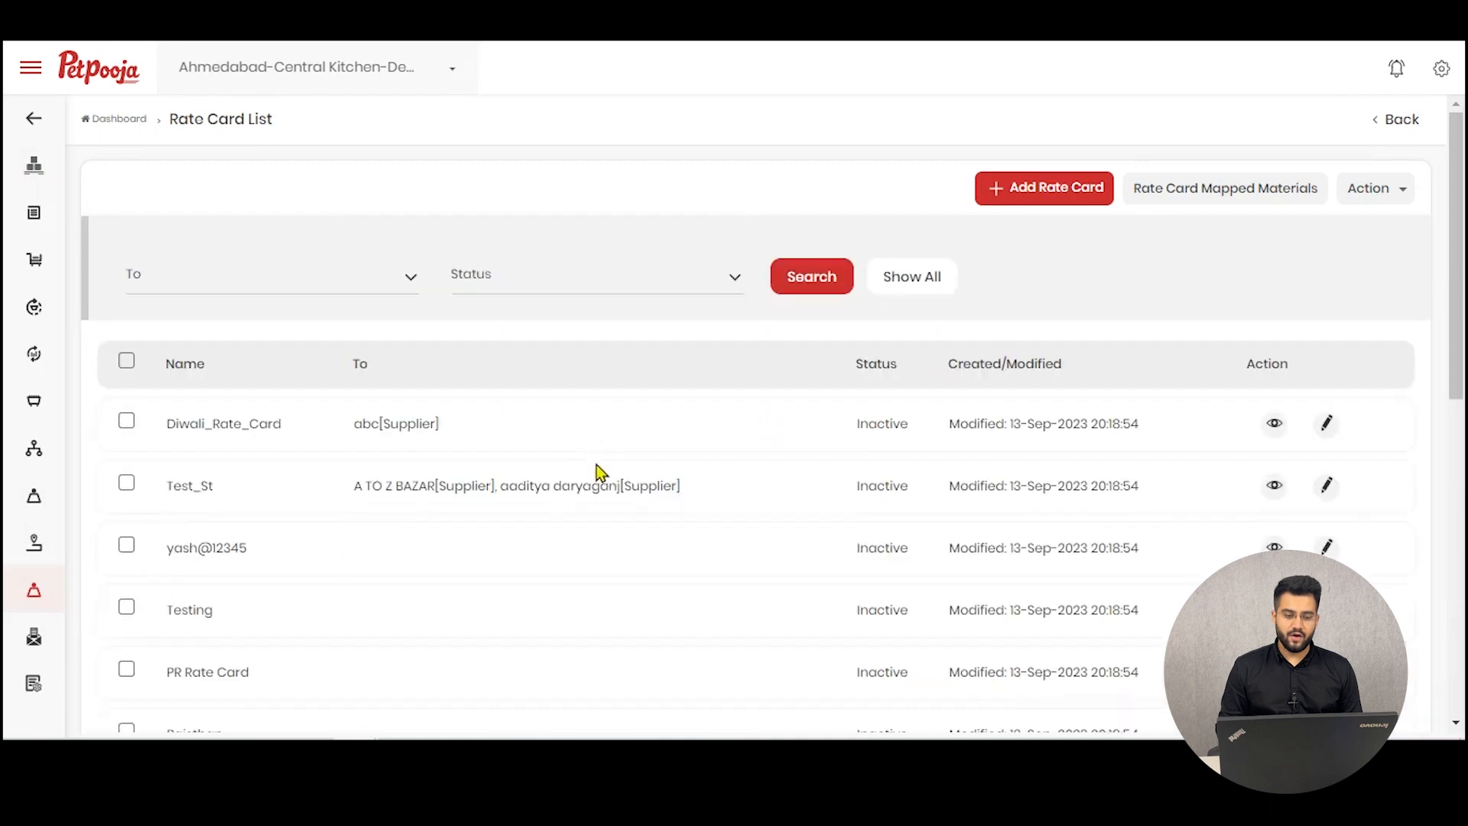
Step: Examine the Name, To and Status columns of the rate card list
{"action": "scroll", "coordinate": [584, 386], "scroll_direction": "down", "scroll_amount": 8}
{"action": "scroll", "coordinate": [662, 464], "scroll_direction": "up", "scroll_amount": 8}
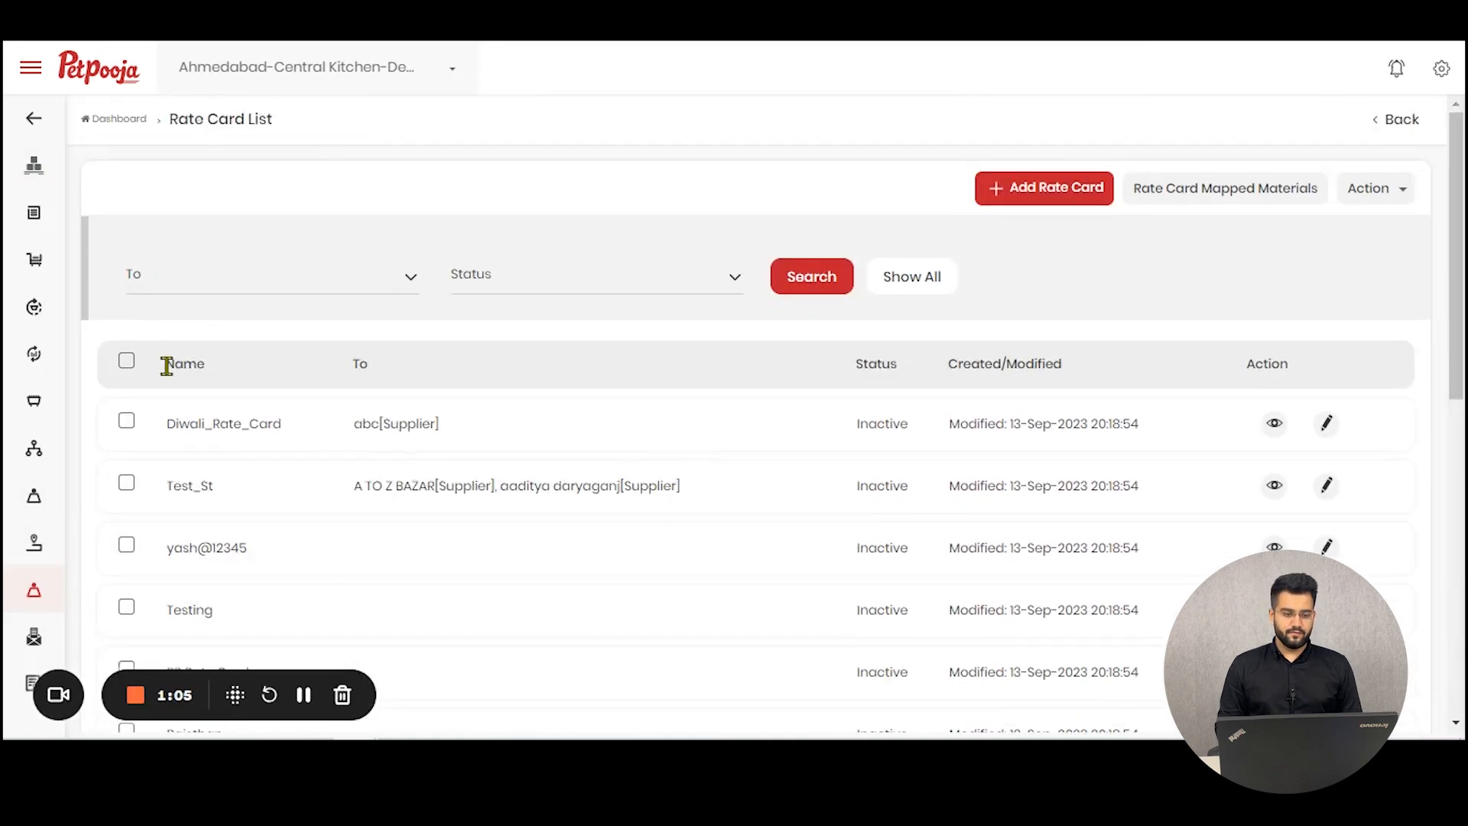
{"action": "left_click_drag", "start_coordinate": [162, 363], "coordinate": [245, 369]}
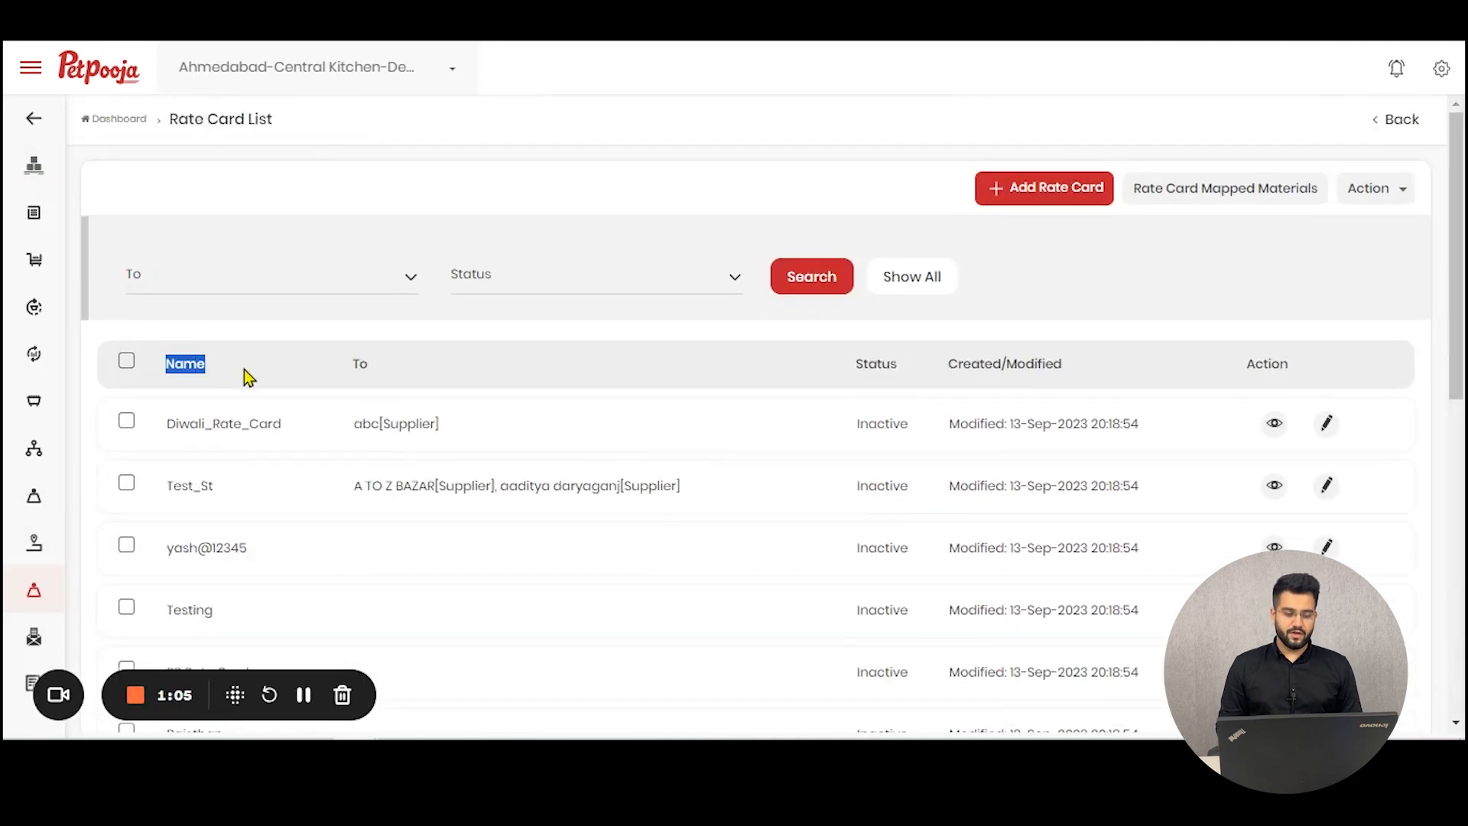
{"action": "double_click", "coordinate": [359, 364]}
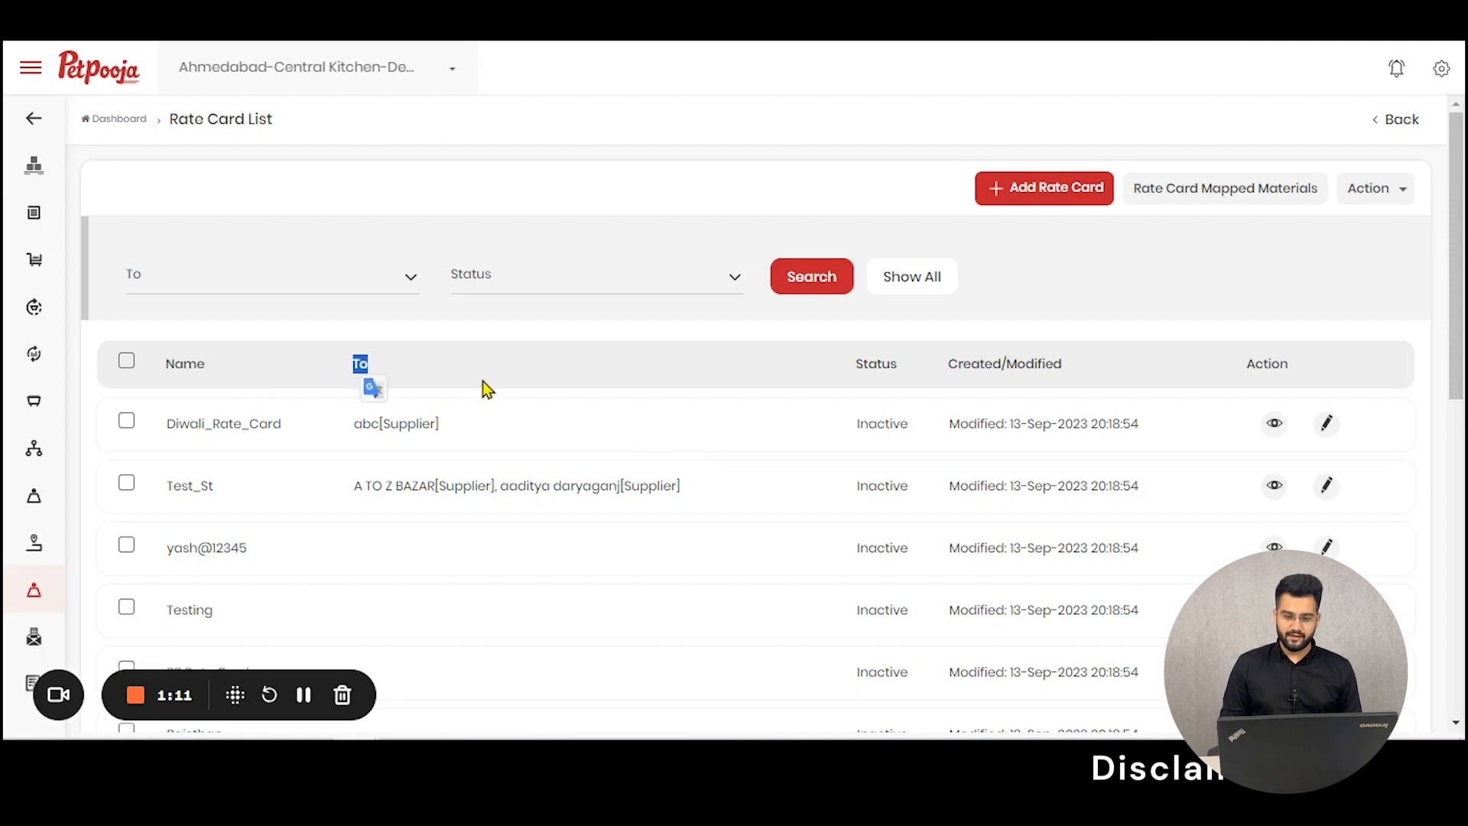
{"action": "left_click_drag", "start_coordinate": [926, 382], "coordinate": [868, 365]}
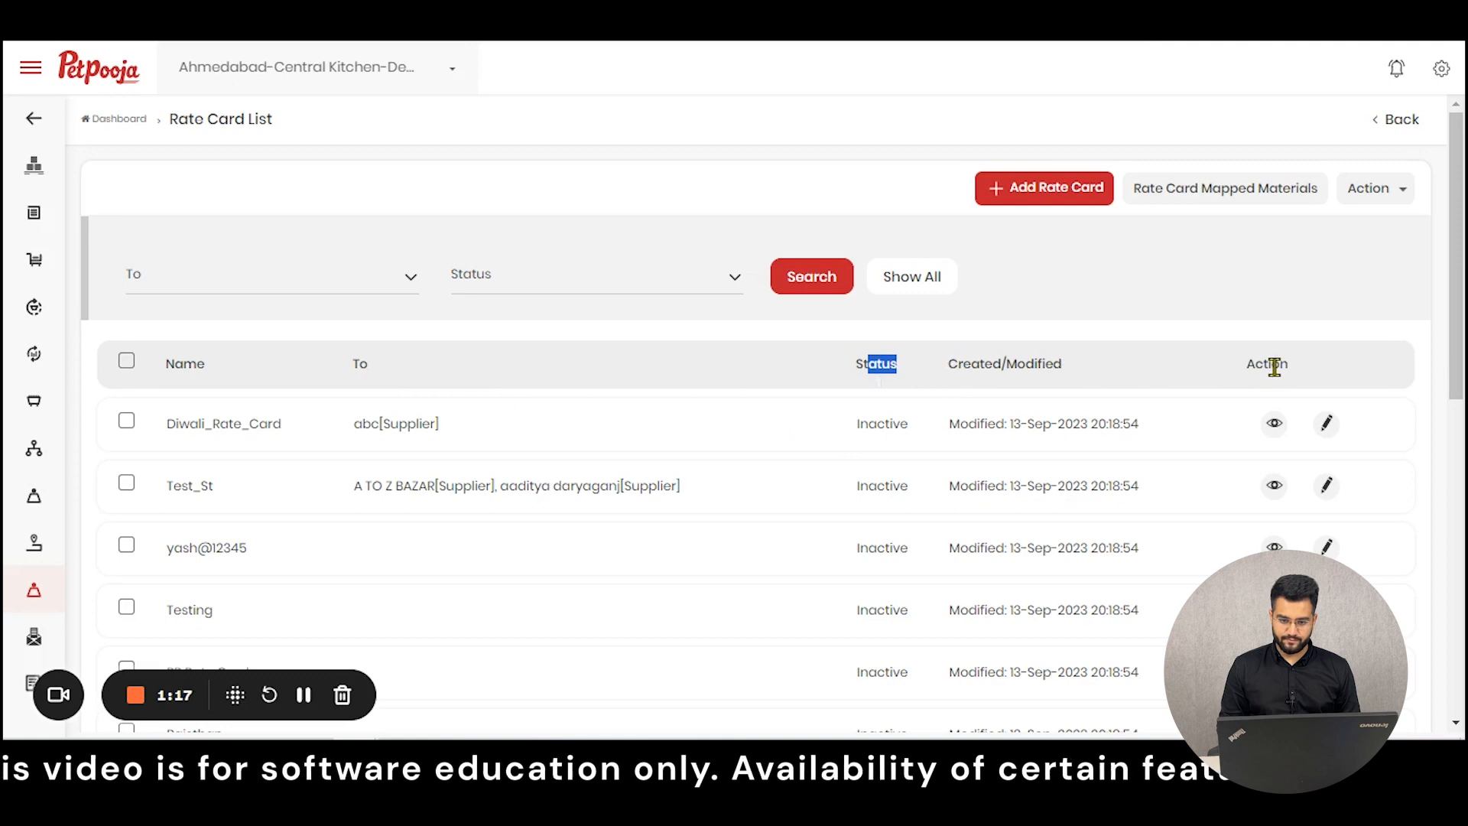
Step: View the details of Diwali_Rate_Card and close the details window
{"action": "left_click", "coordinate": [1275, 425]}
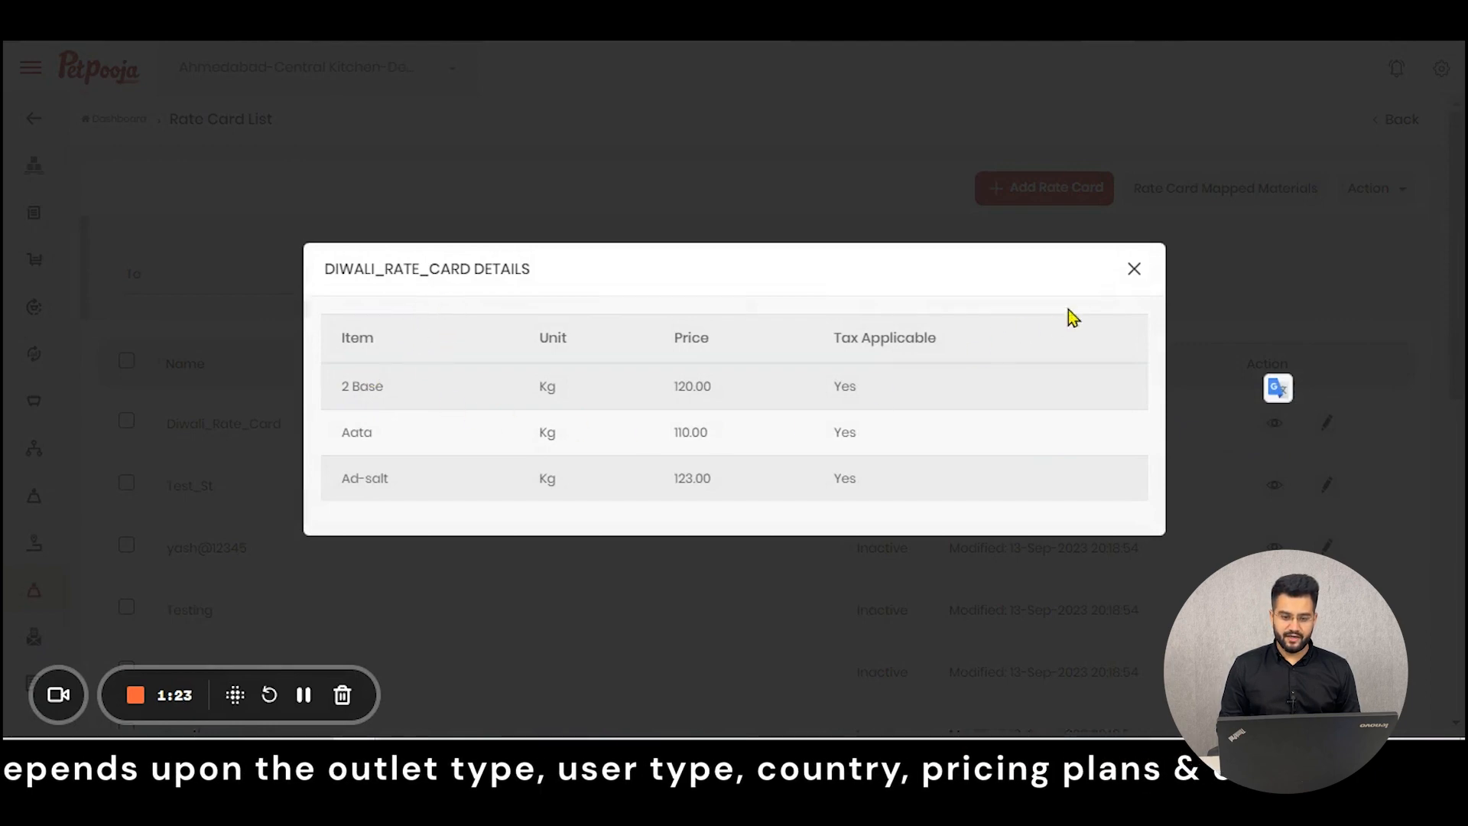
{"action": "left_click", "coordinate": [1134, 268]}
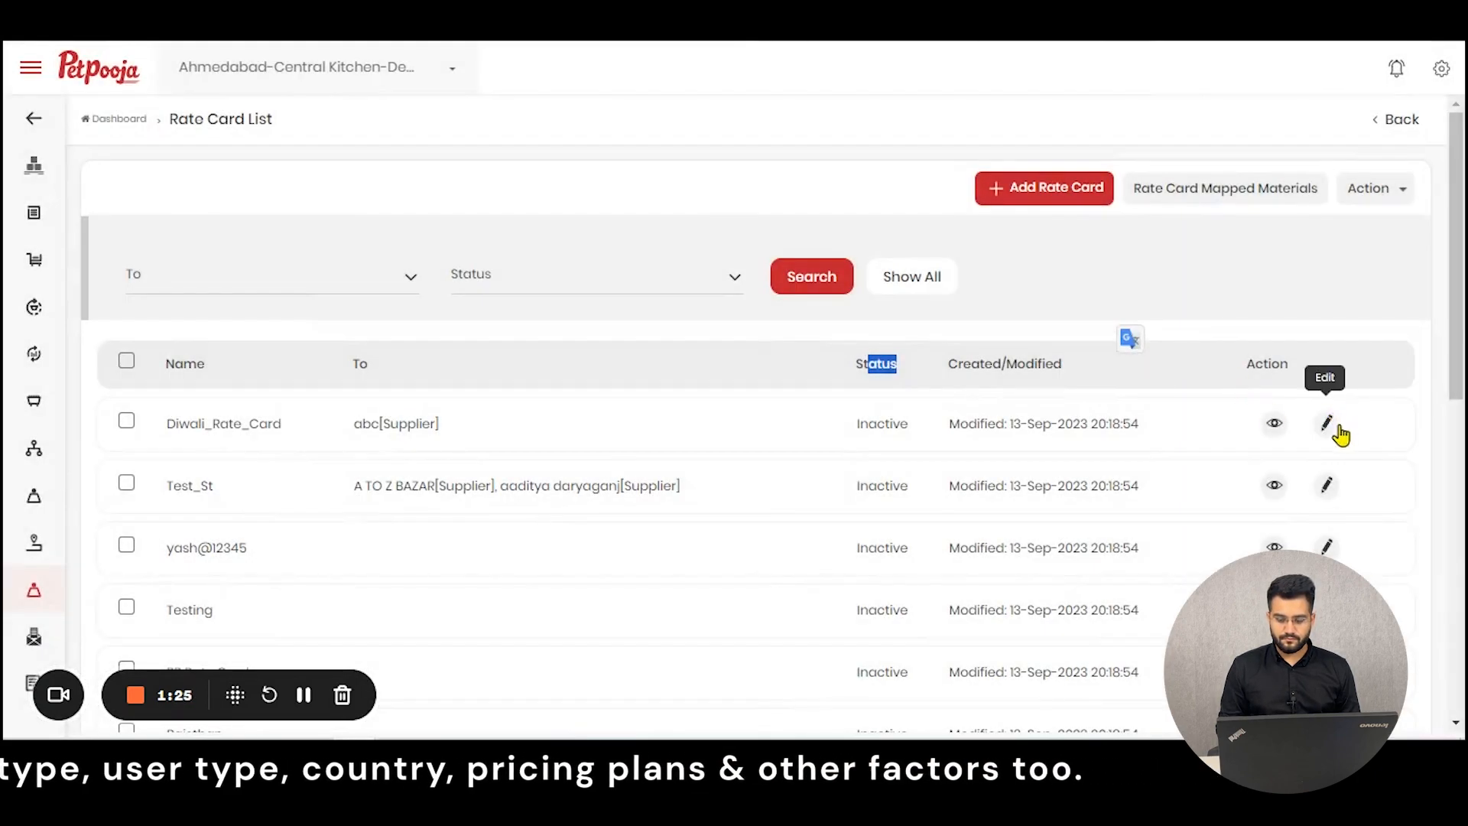
Step: Open Diwali_Rate_Card for editing, review its raw materials, and cancel without saving
{"action": "left_click", "coordinate": [1339, 428]}
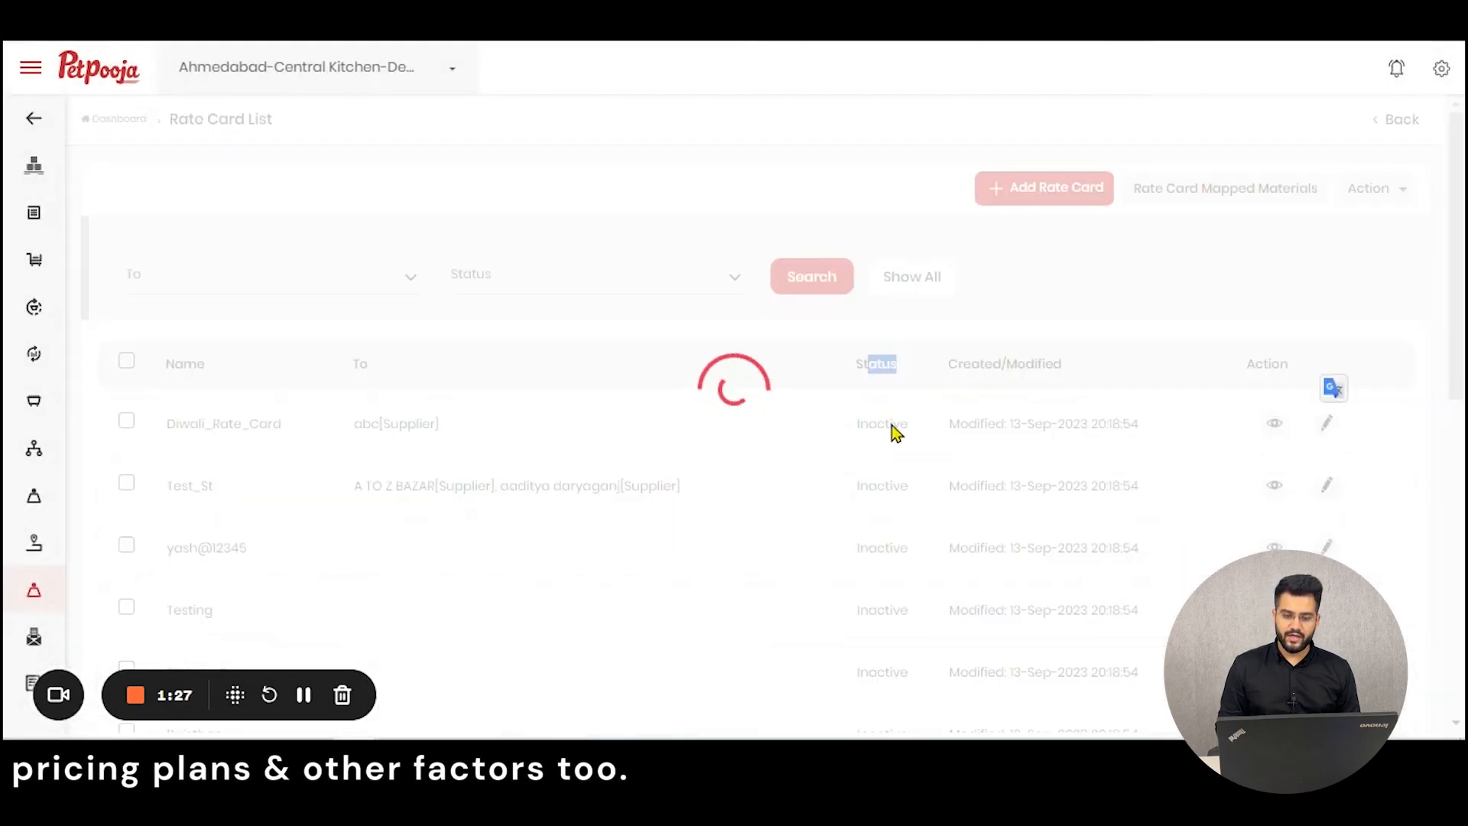
{"action": "scroll", "coordinate": [688, 396], "scroll_direction": "down", "scroll_amount": 8}
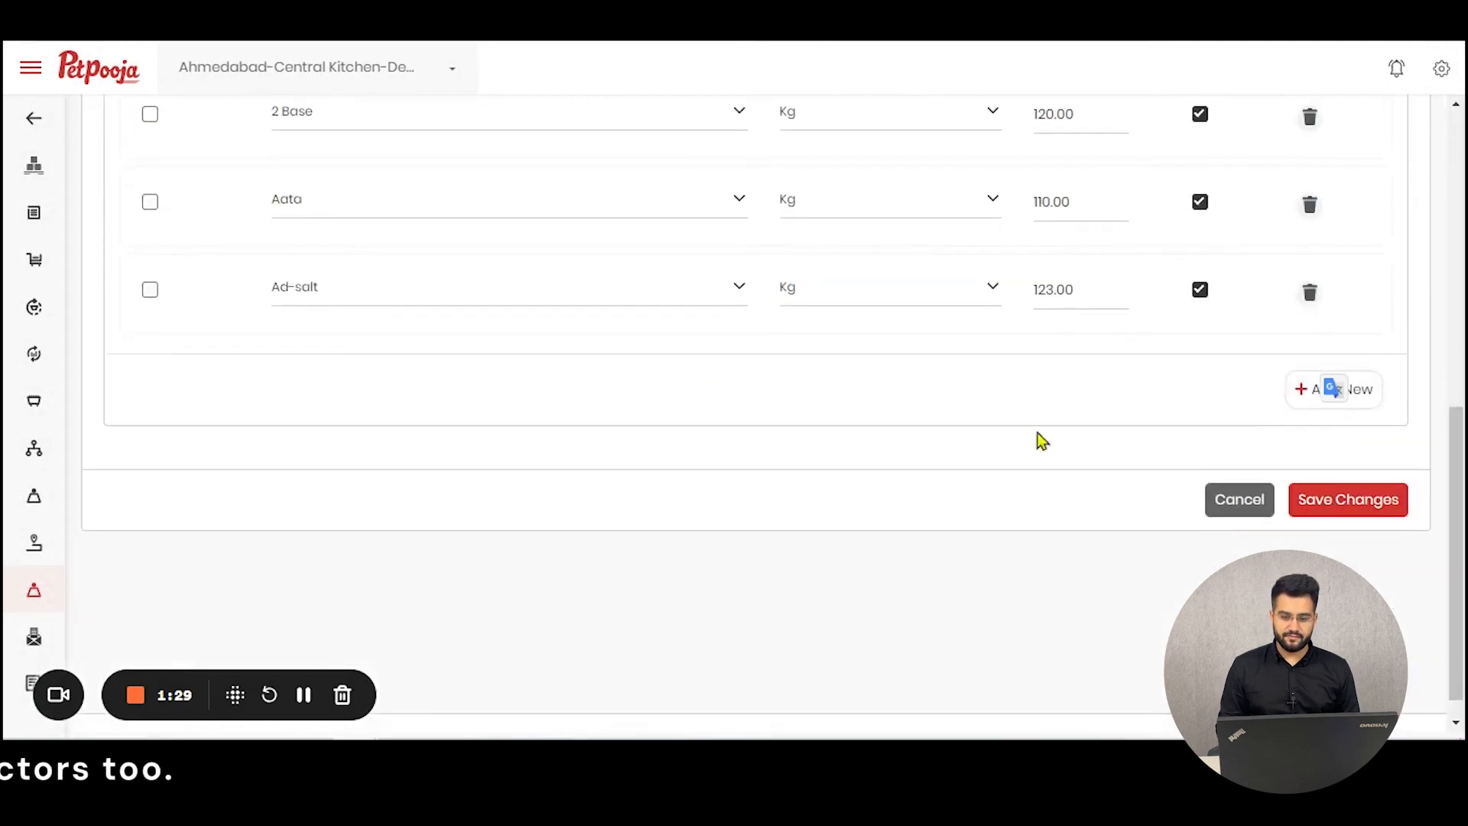
{"action": "left_click", "coordinate": [1254, 506]}
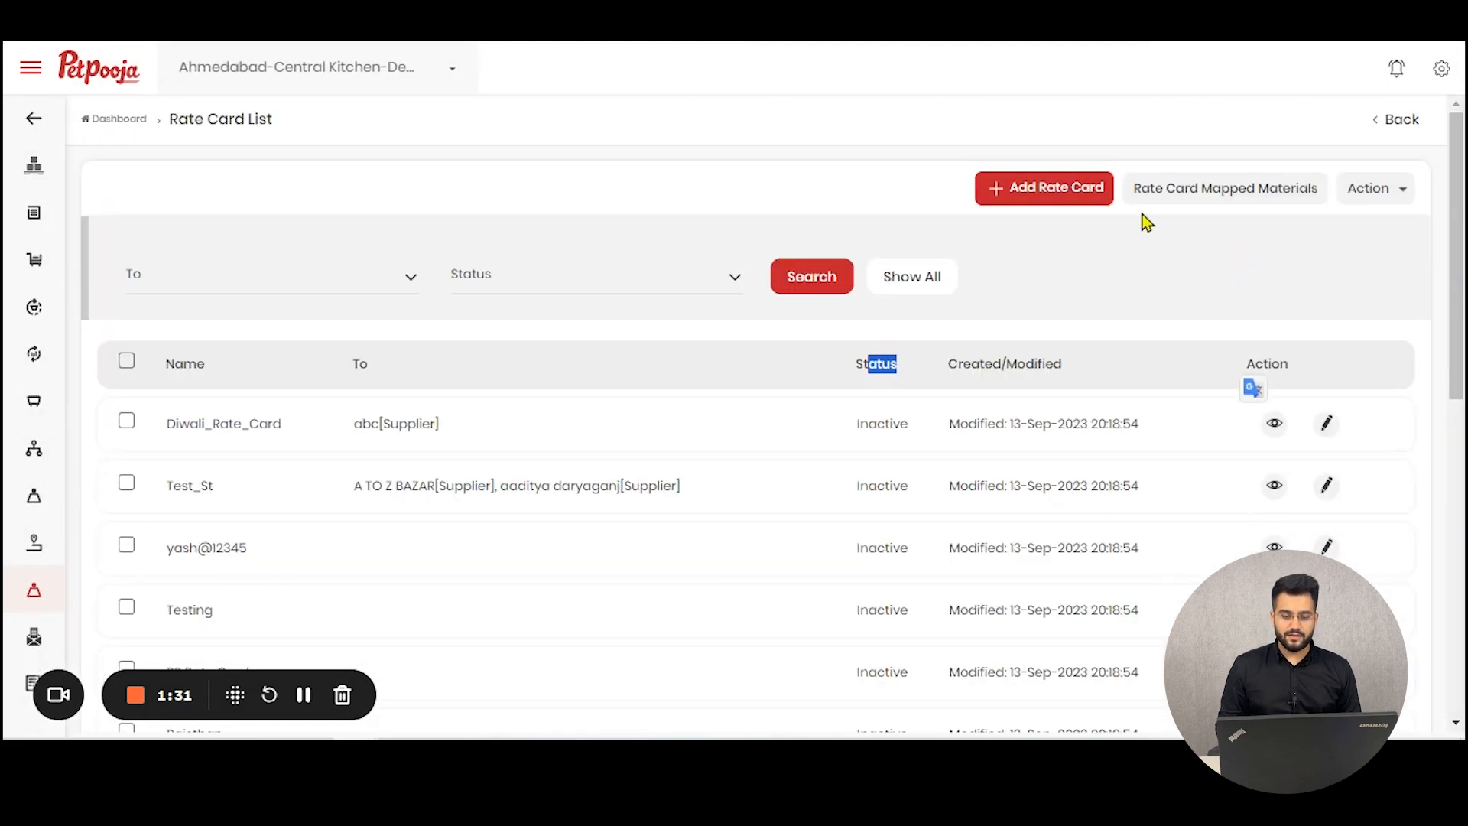
Step: Select all rate cards to review the bulk Active/Inactive actions, then clear the selection
{"action": "left_click", "coordinate": [1392, 202]}
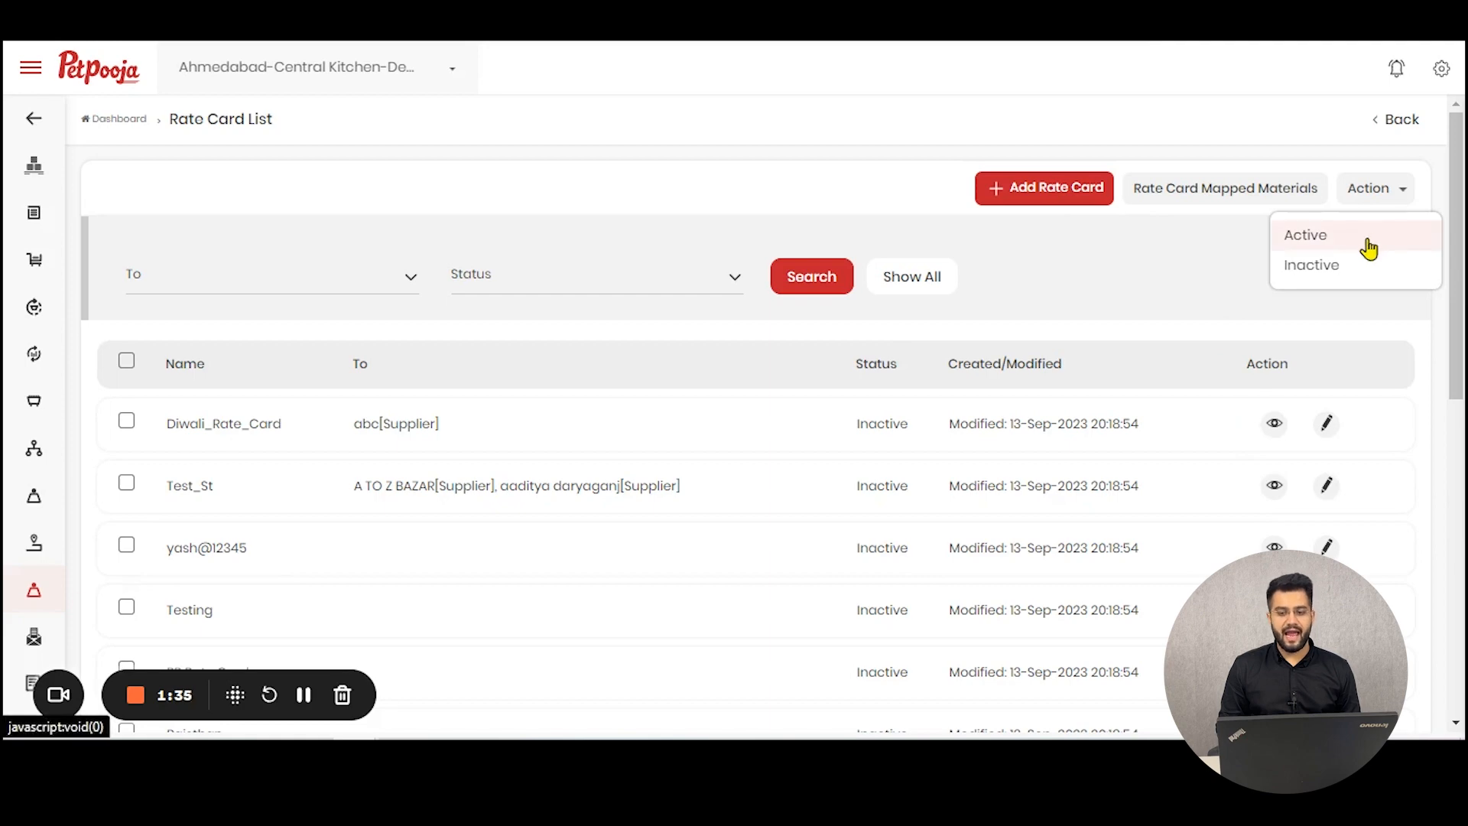
{"action": "left_click", "coordinate": [126, 362]}
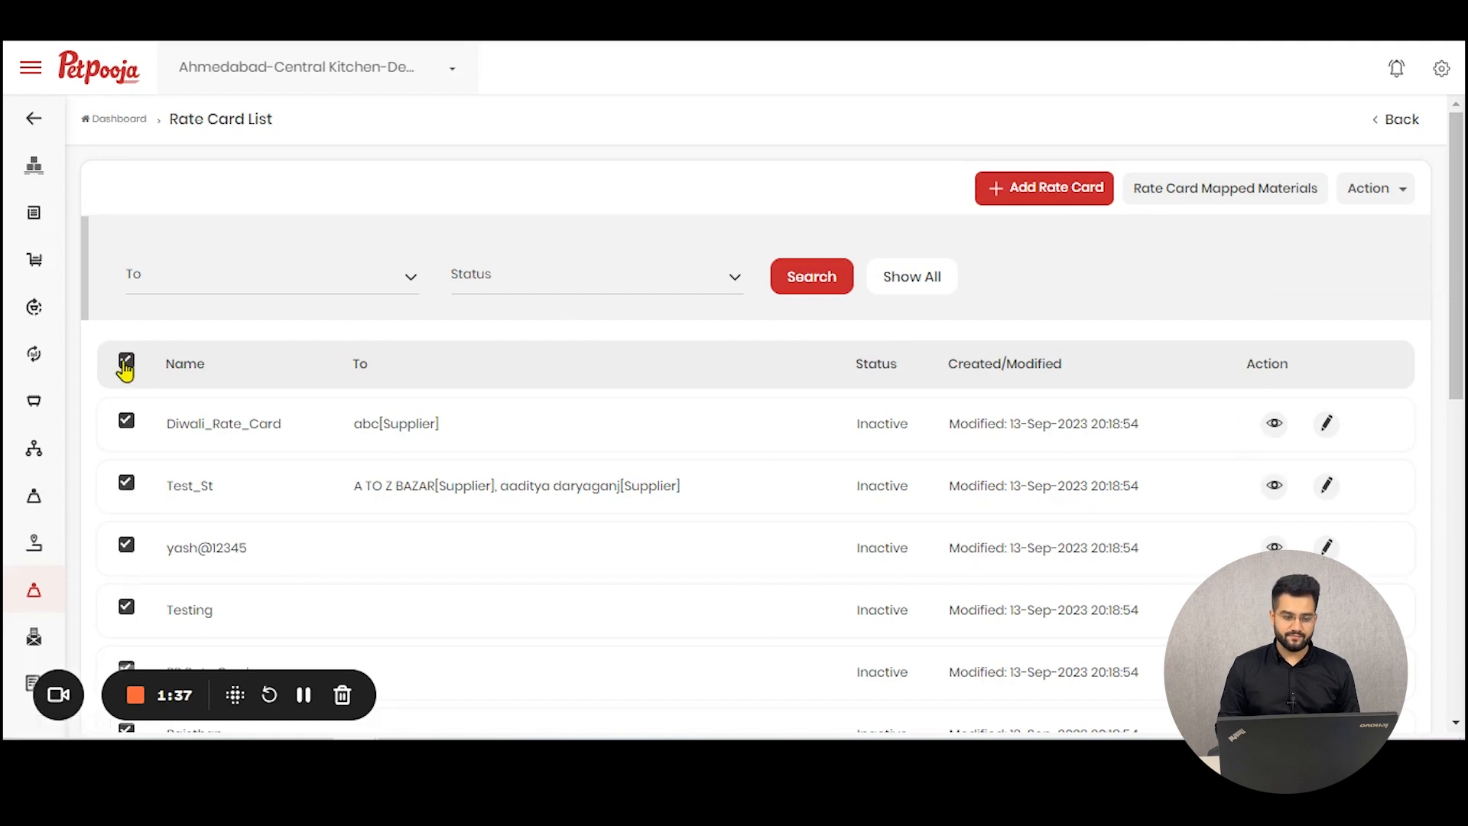
{"action": "left_click", "coordinate": [1398, 190]}
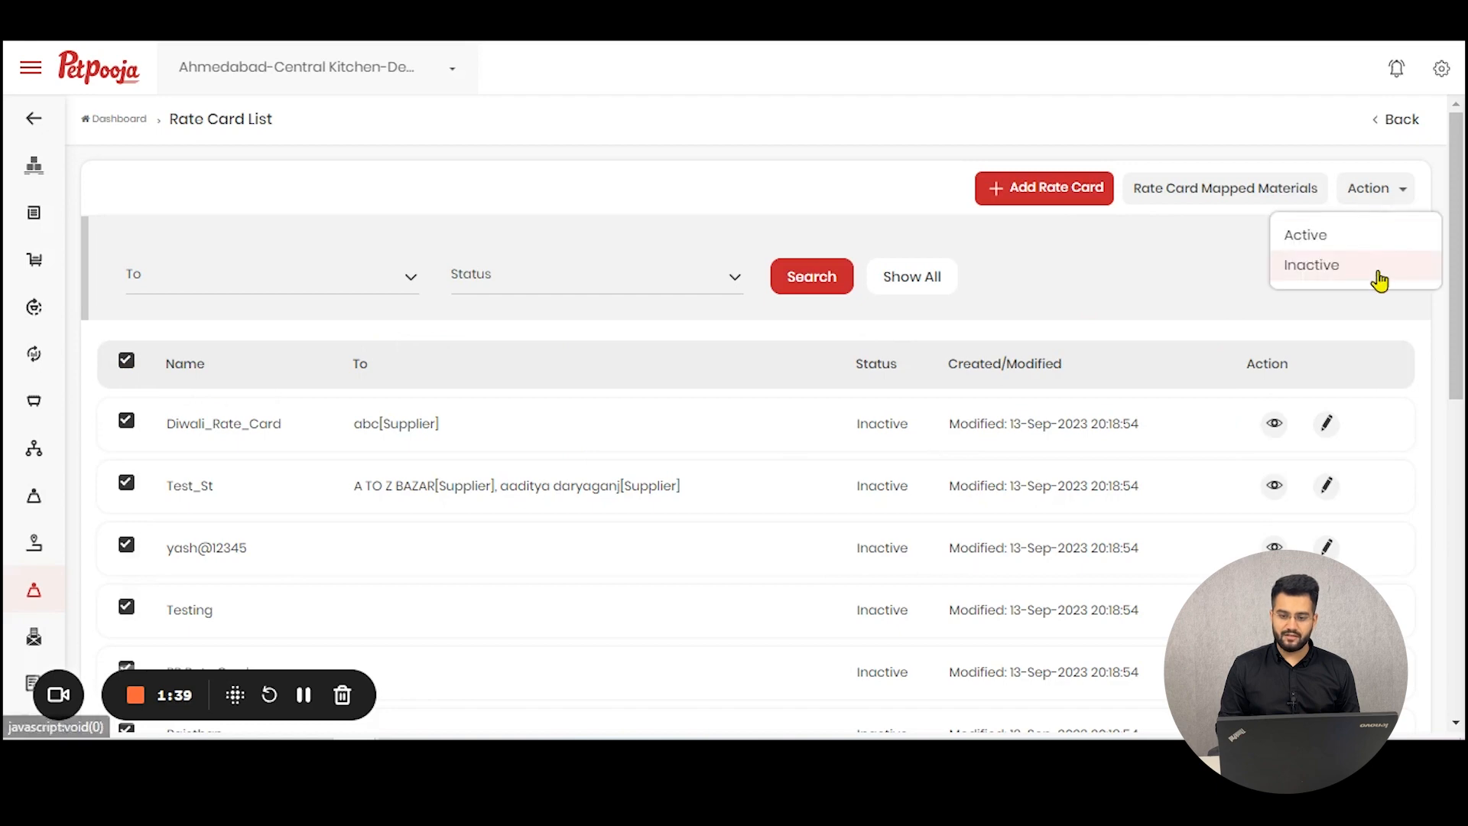
{"action": "left_click", "coordinate": [1176, 267]}
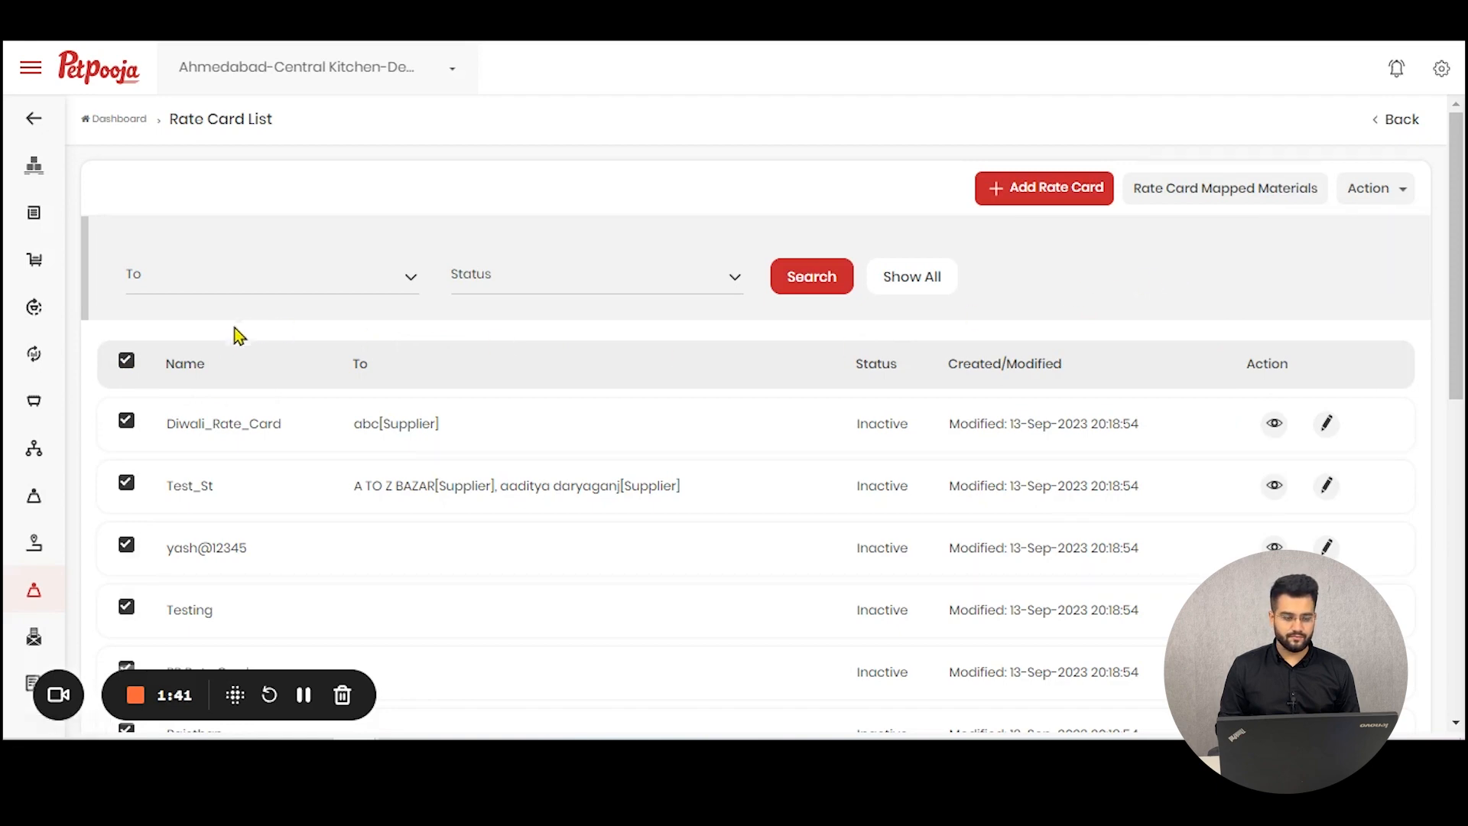
{"action": "left_click", "coordinate": [126, 360]}
Step: Review the options of the To and Status filters without applying them
{"action": "left_click", "coordinate": [261, 280]}
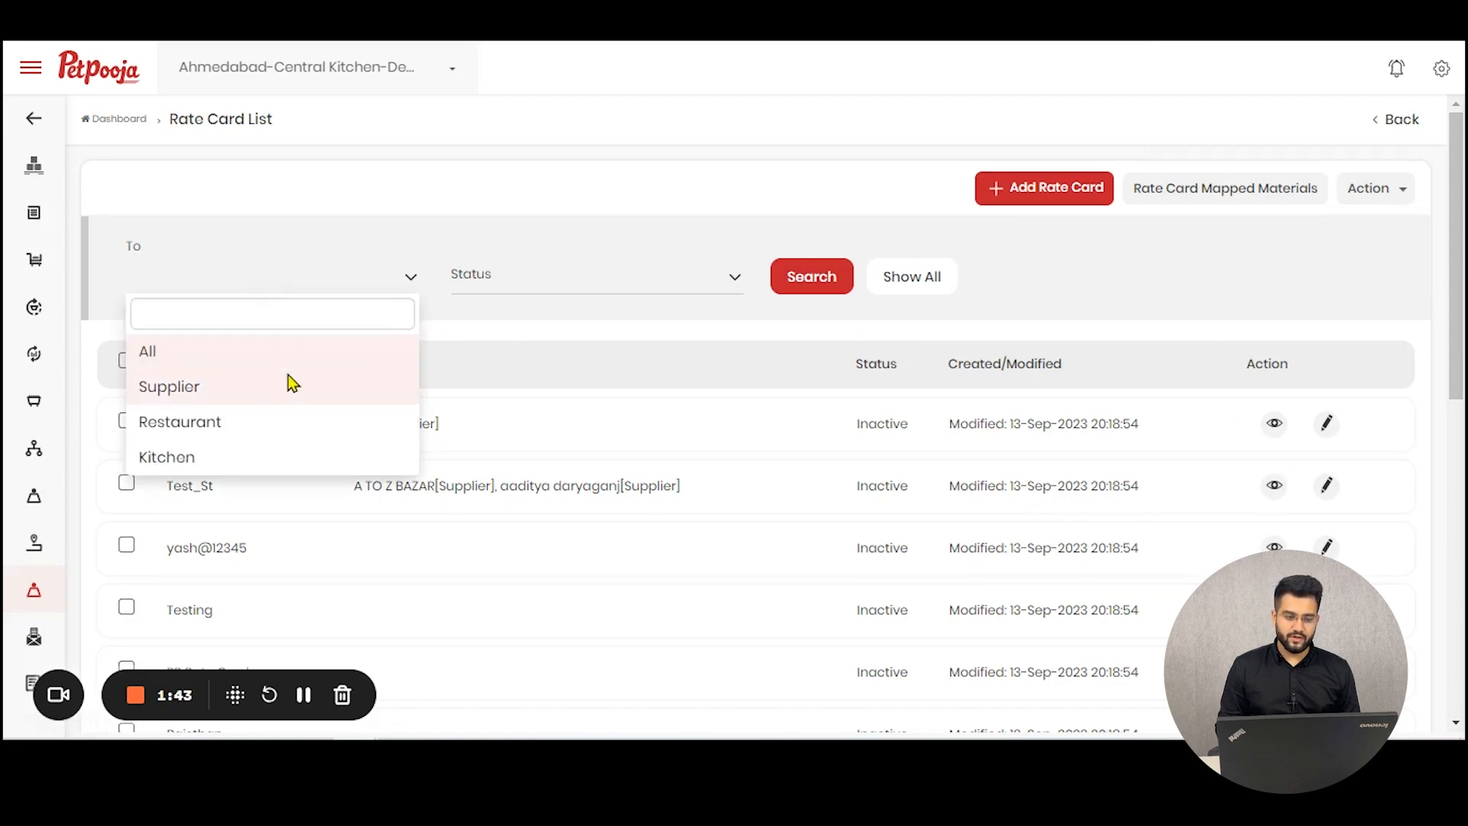
{"action": "left_click", "coordinate": [541, 293]}
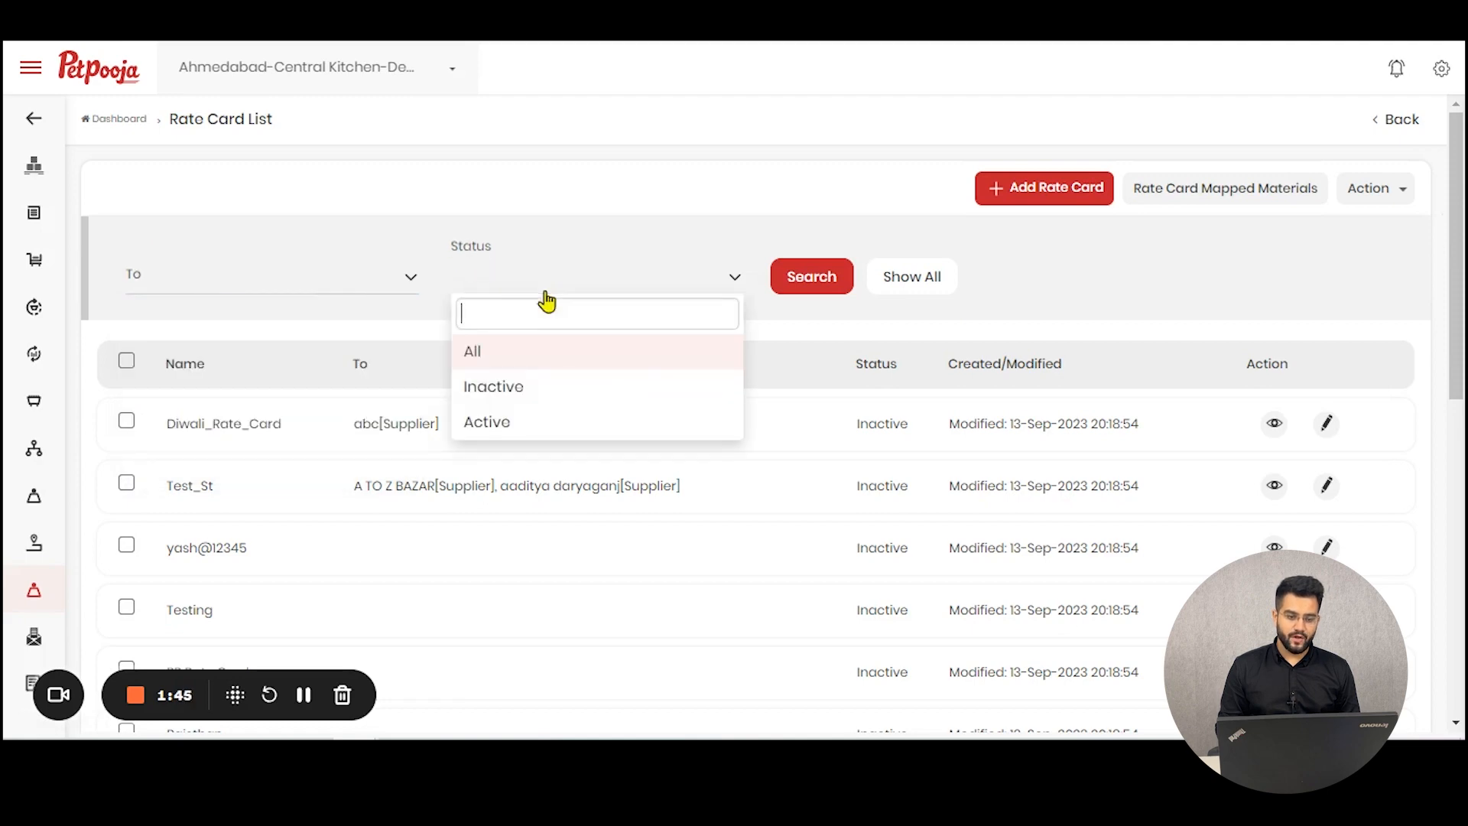
{"action": "left_click", "coordinate": [1067, 261]}
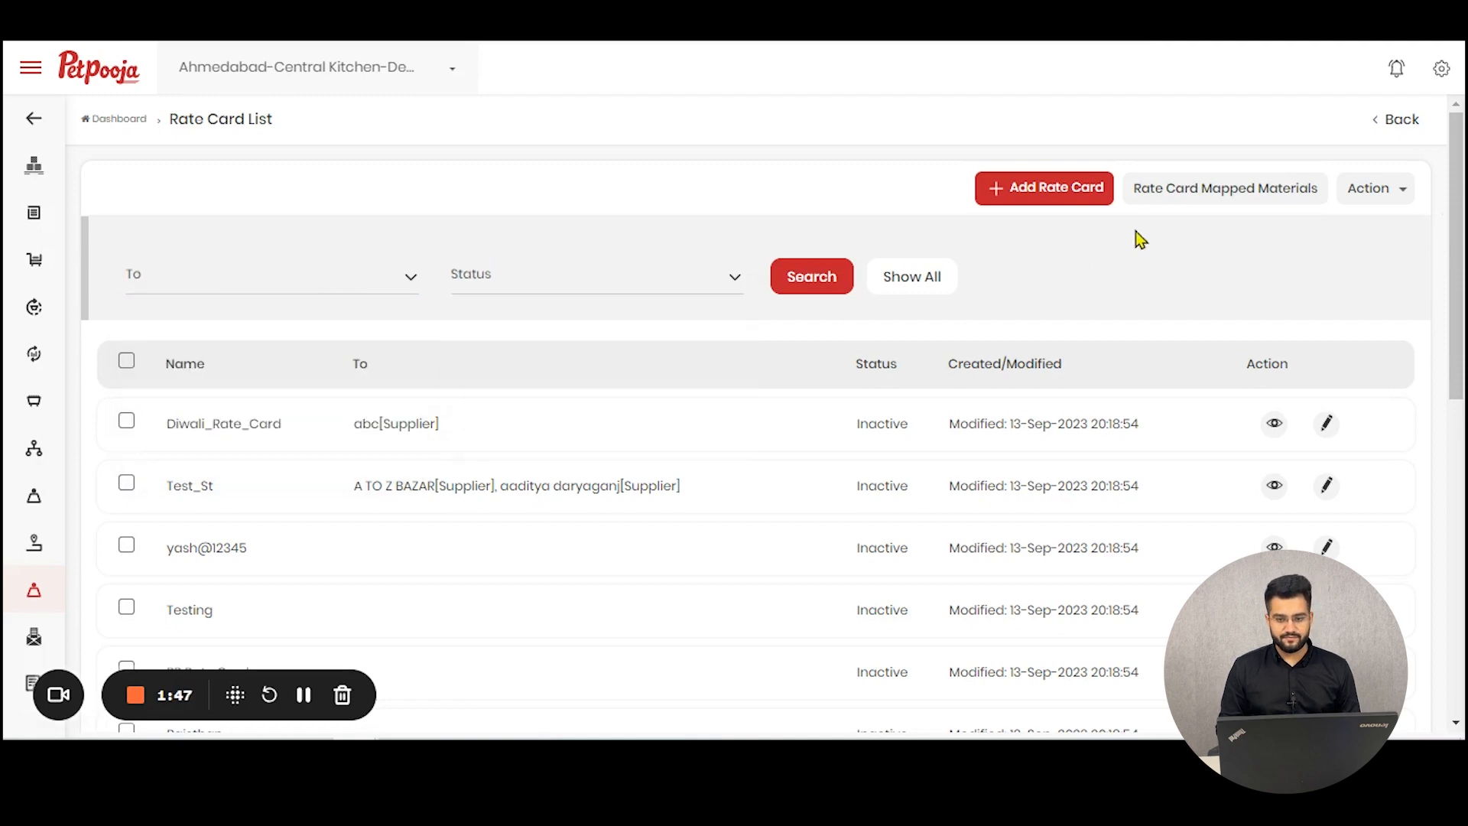
Step: Start a new rate card and name it Christmas Rate Card
{"action": "left_click", "coordinate": [1076, 208]}
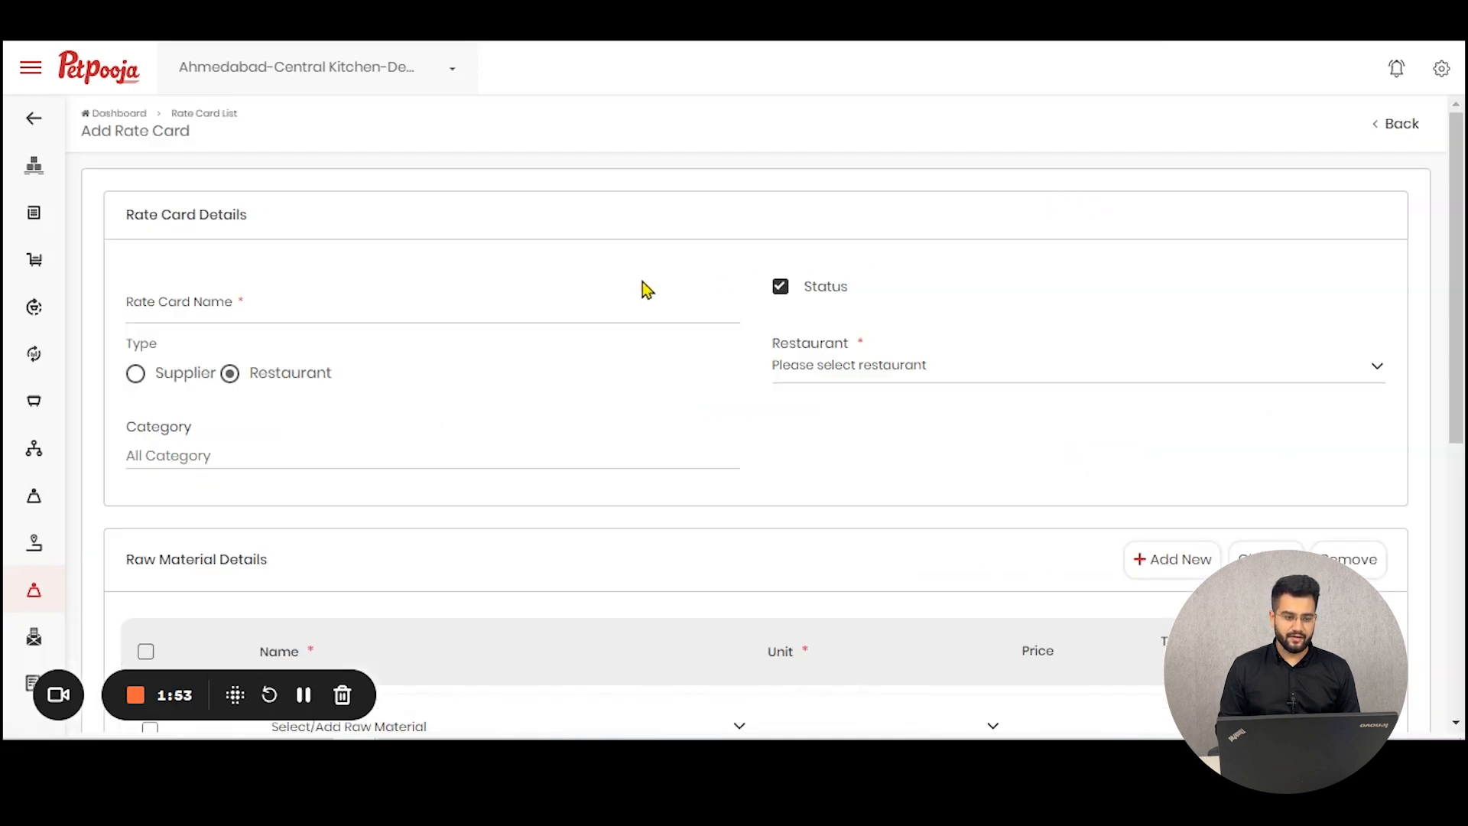
{"action": "left_click", "coordinate": [623, 298]}
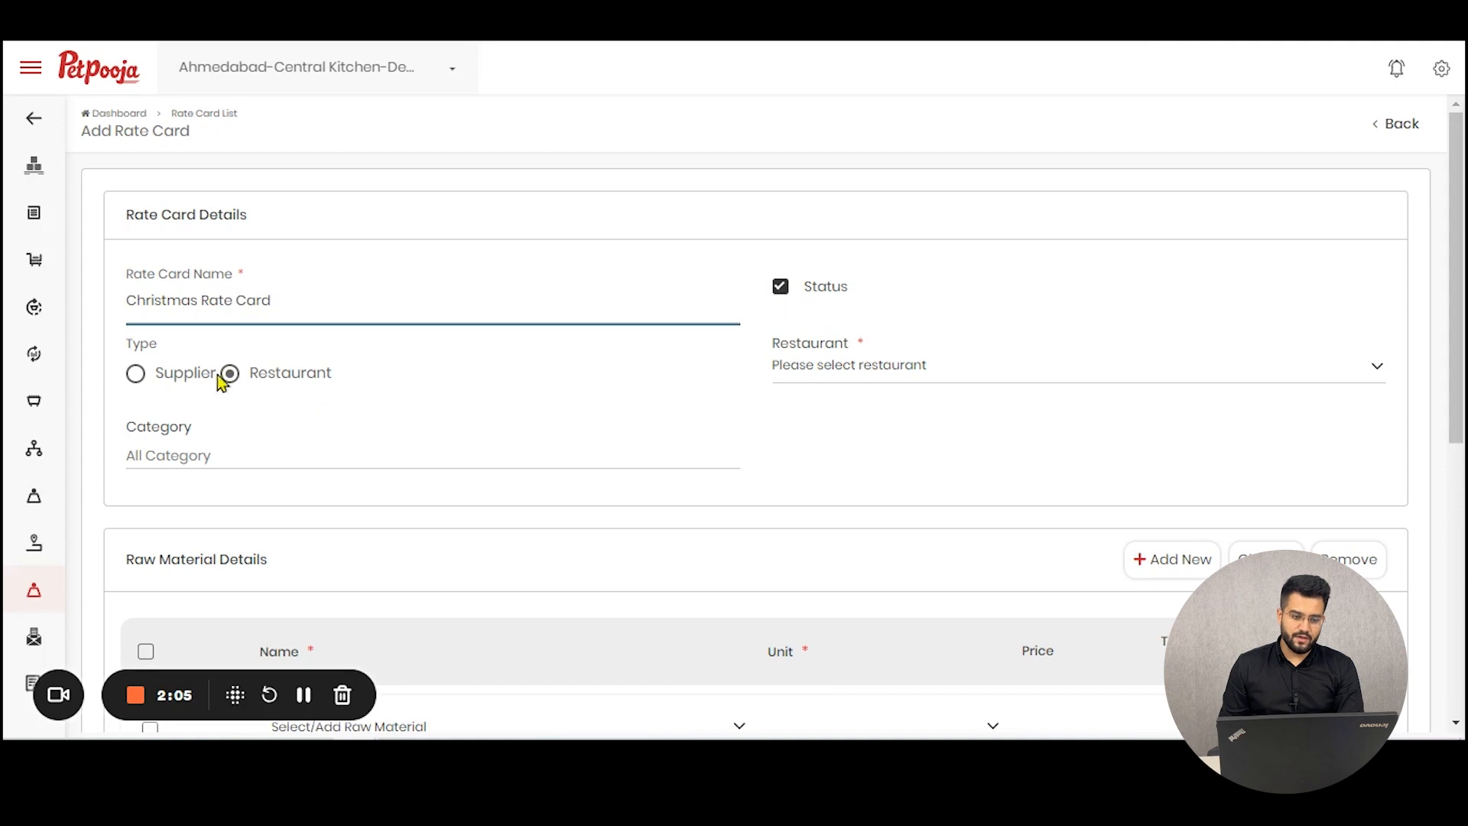
Step: Set the rate card type to Supplier after comparing it with the Restaurant option
{"action": "left_click", "coordinate": [136, 375]}
{"action": "left_click", "coordinate": [266, 376]}
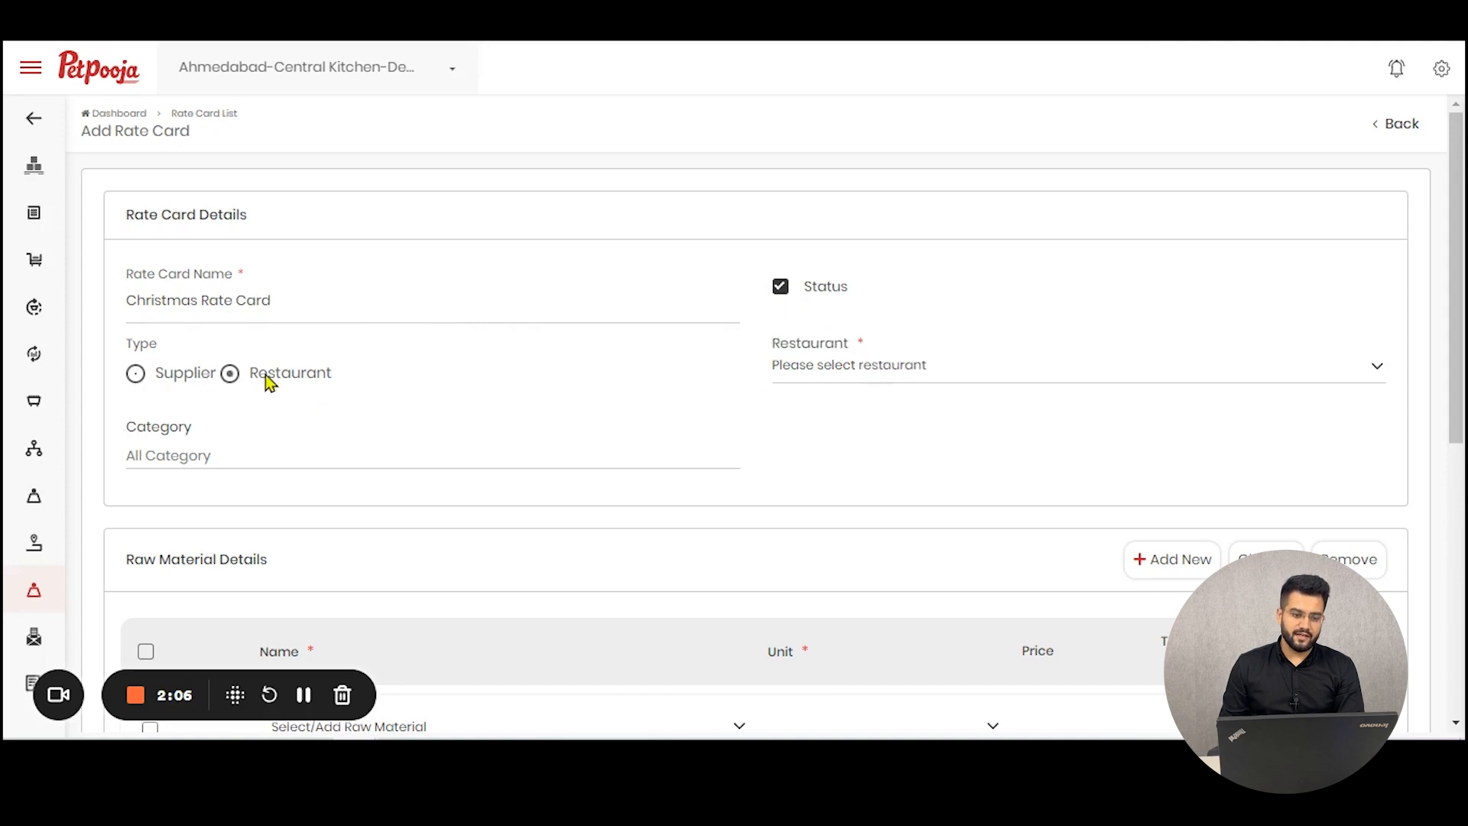
{"action": "left_click", "coordinate": [163, 373]}
{"action": "left_click", "coordinate": [894, 365]}
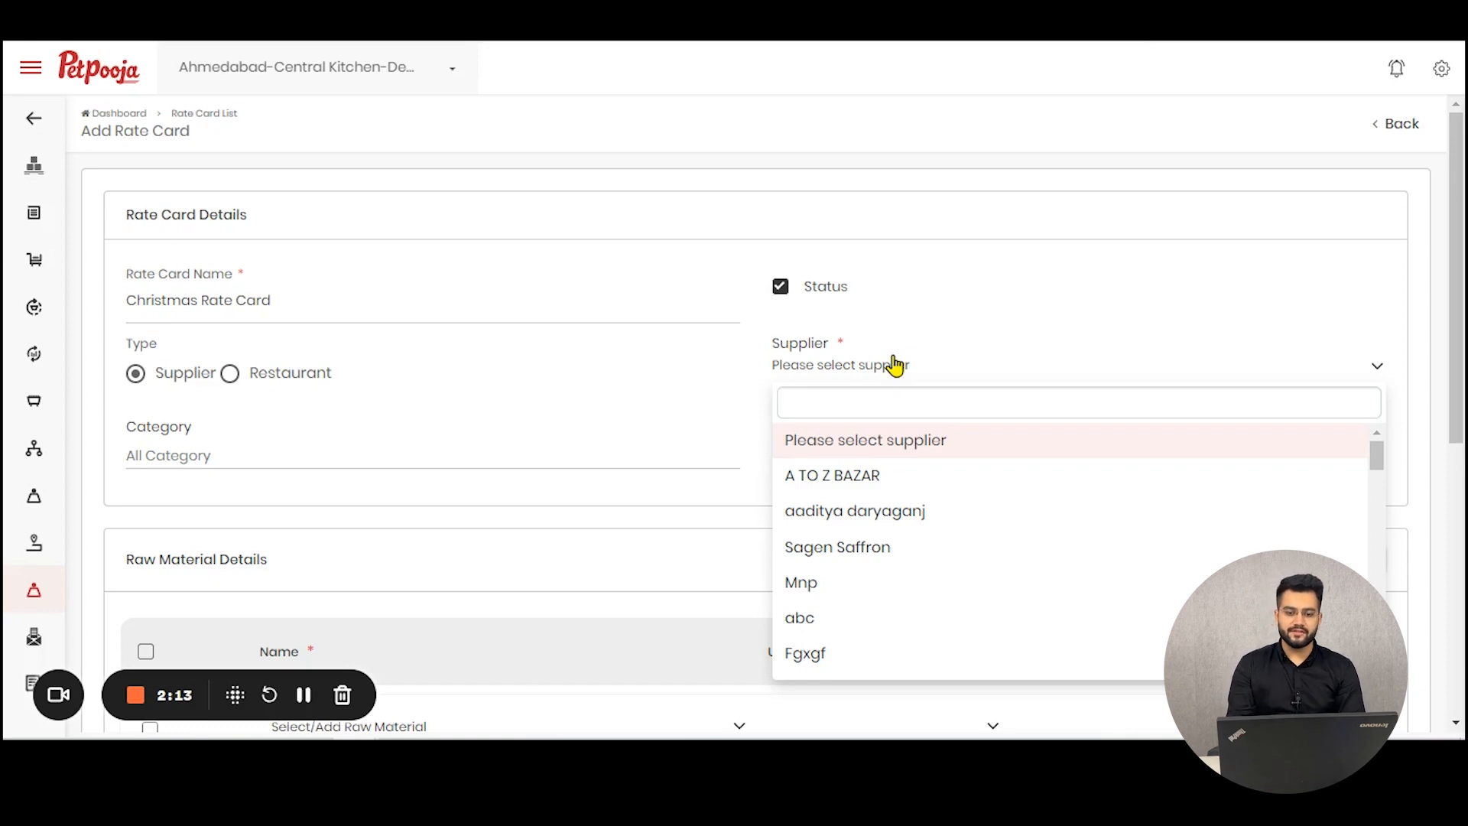
{"action": "left_click", "coordinate": [302, 373]}
{"action": "left_click", "coordinate": [277, 379]}
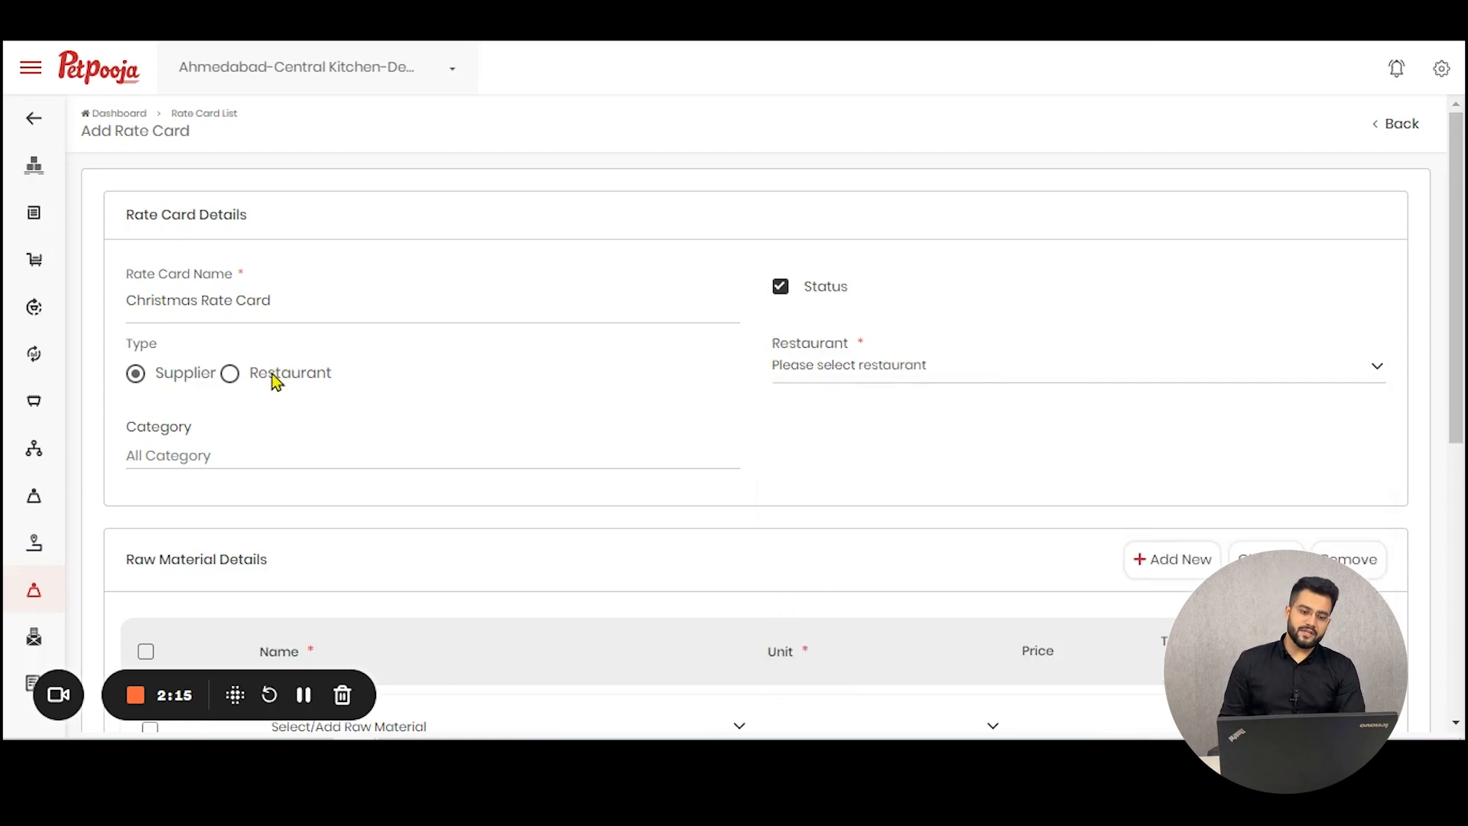
{"action": "left_click", "coordinate": [178, 380]}
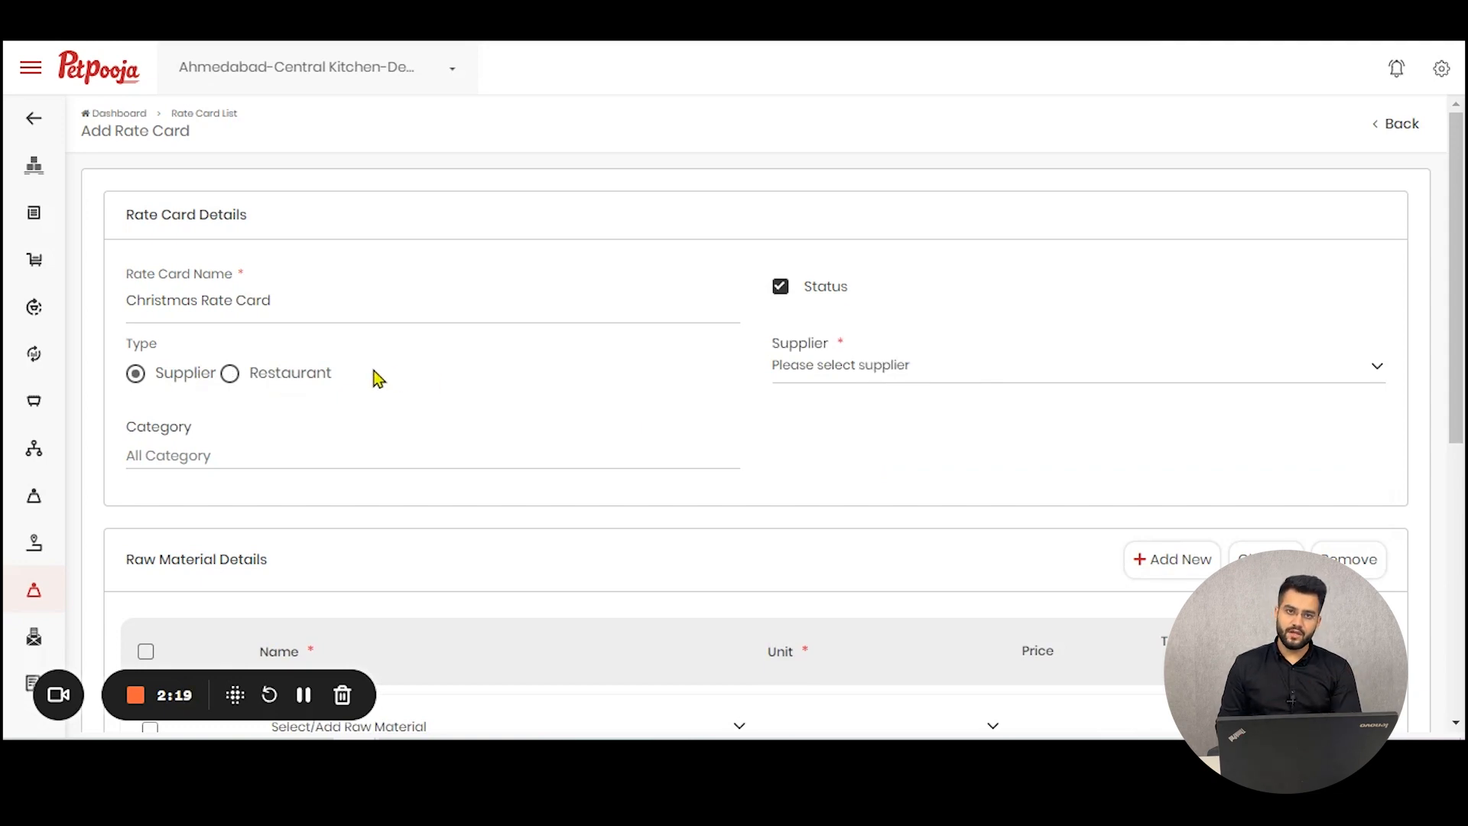
Step: Add the suppliers A TO Z BAZAR, aaditya daryaganj, Sagen Saffron and Mnp to the rate card
{"action": "left_click", "coordinate": [894, 376]}
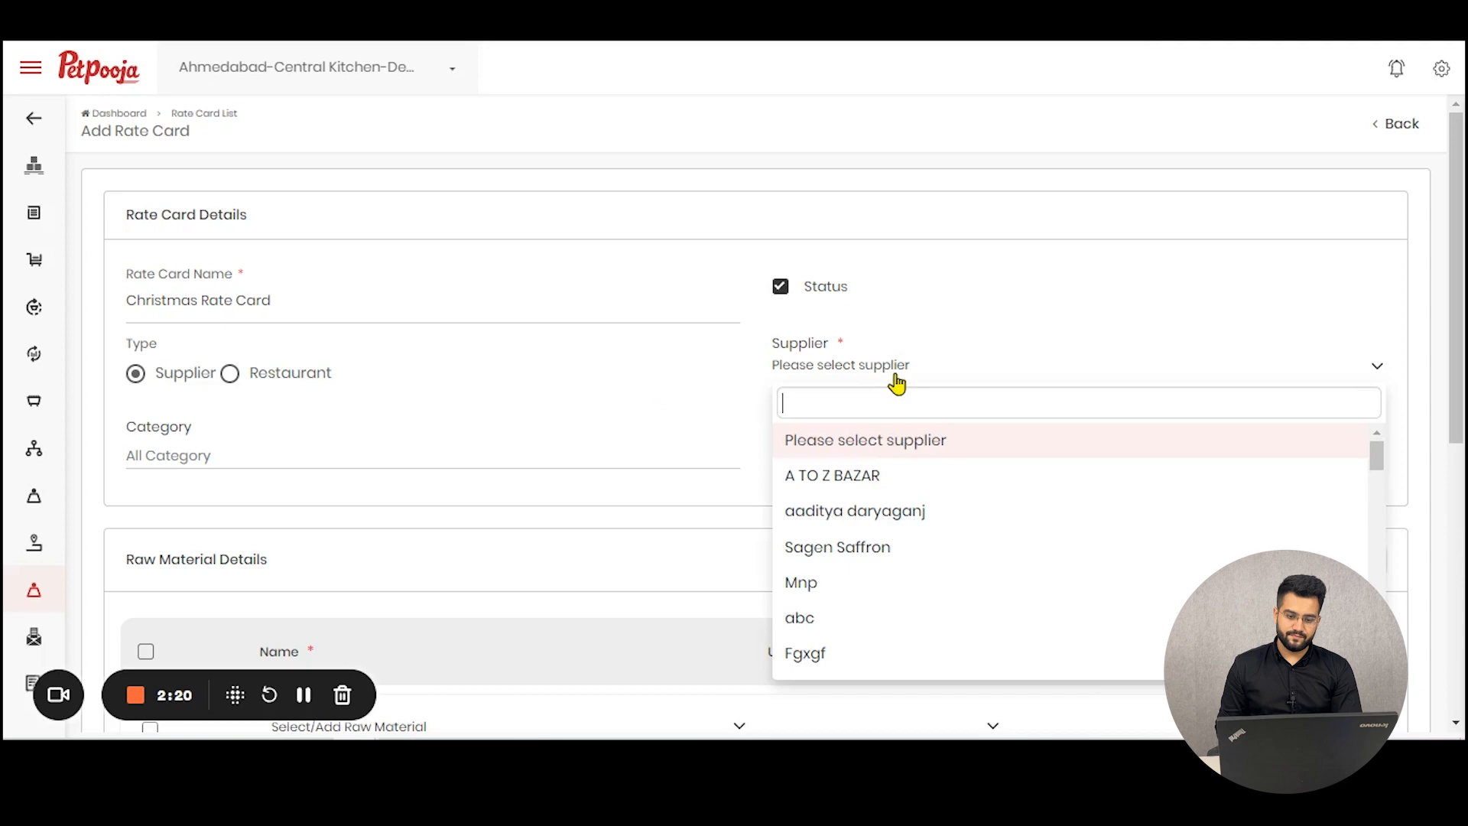
{"action": "left_click", "coordinate": [921, 485]}
{"action": "left_click", "coordinate": [973, 370]}
{"action": "left_click", "coordinate": [973, 510]}
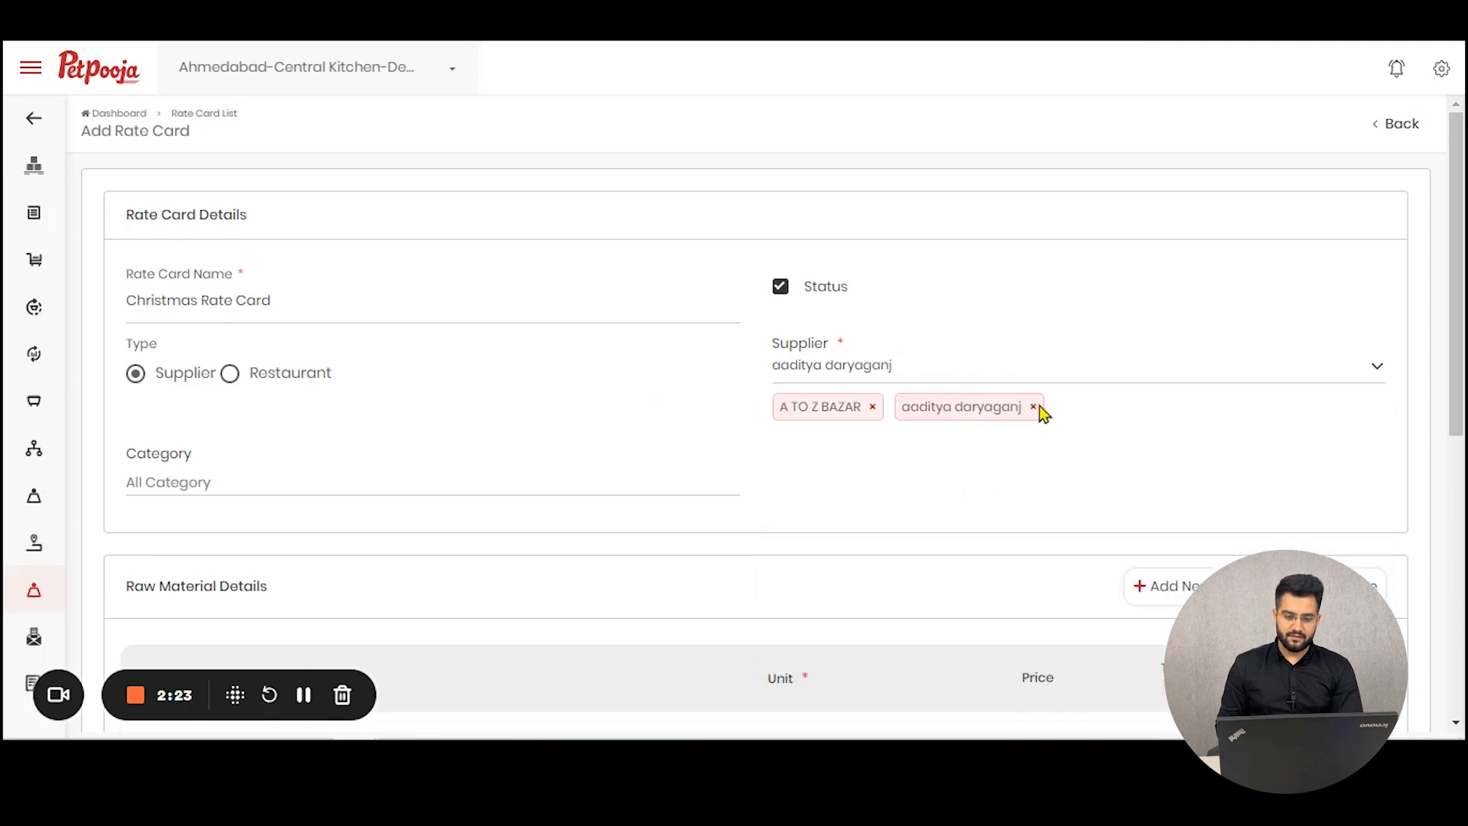
{"action": "left_click", "coordinate": [1094, 378]}
{"action": "left_click", "coordinate": [1078, 545]}
{"action": "left_click", "coordinate": [1147, 374]}
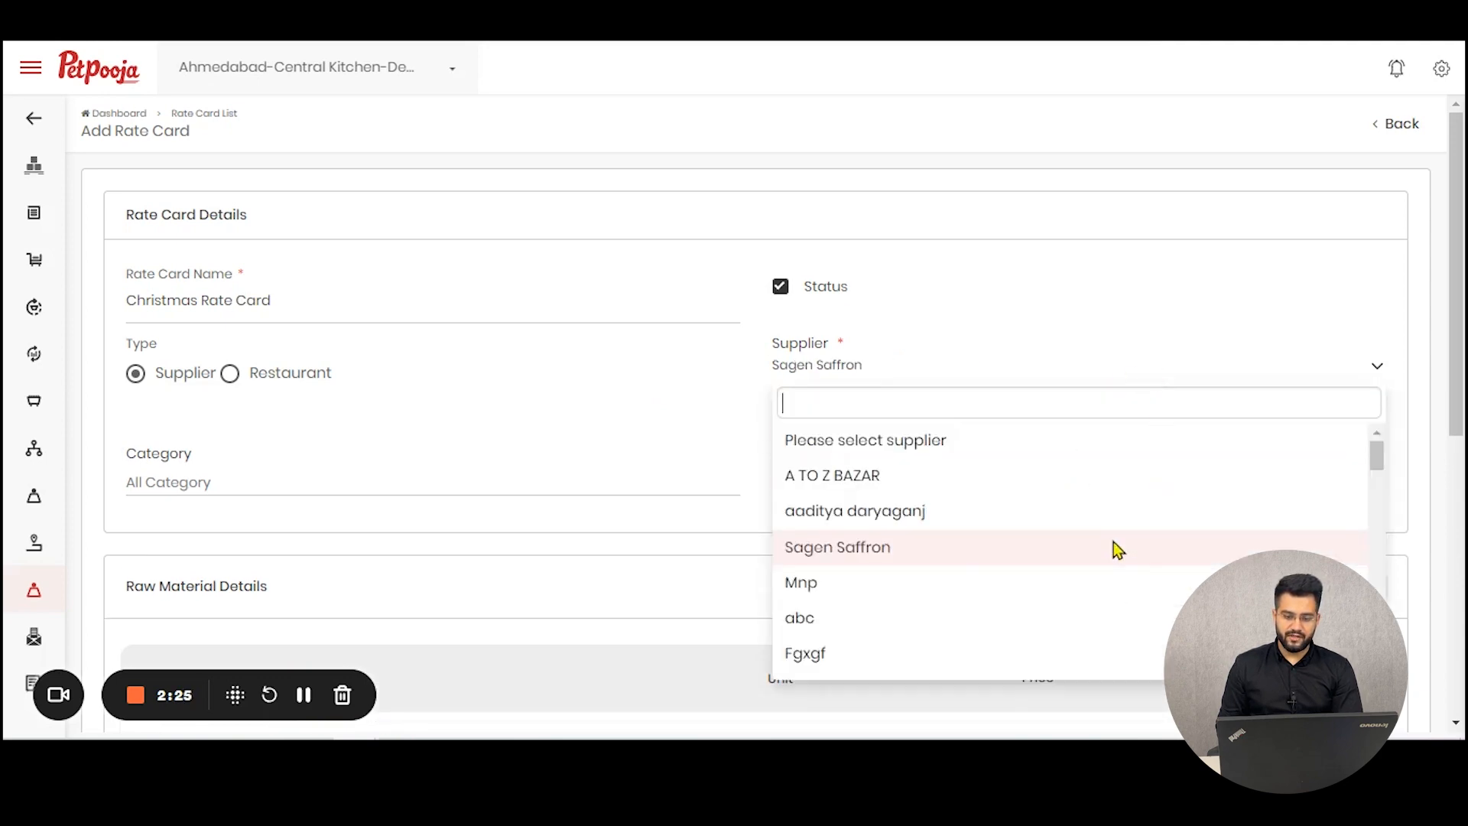
{"action": "left_click", "coordinate": [1109, 583]}
Step: Add the Stationary and Disposable categories, then remove both again
{"action": "scroll", "coordinate": [469, 383], "scroll_direction": "down", "scroll_amount": 4}
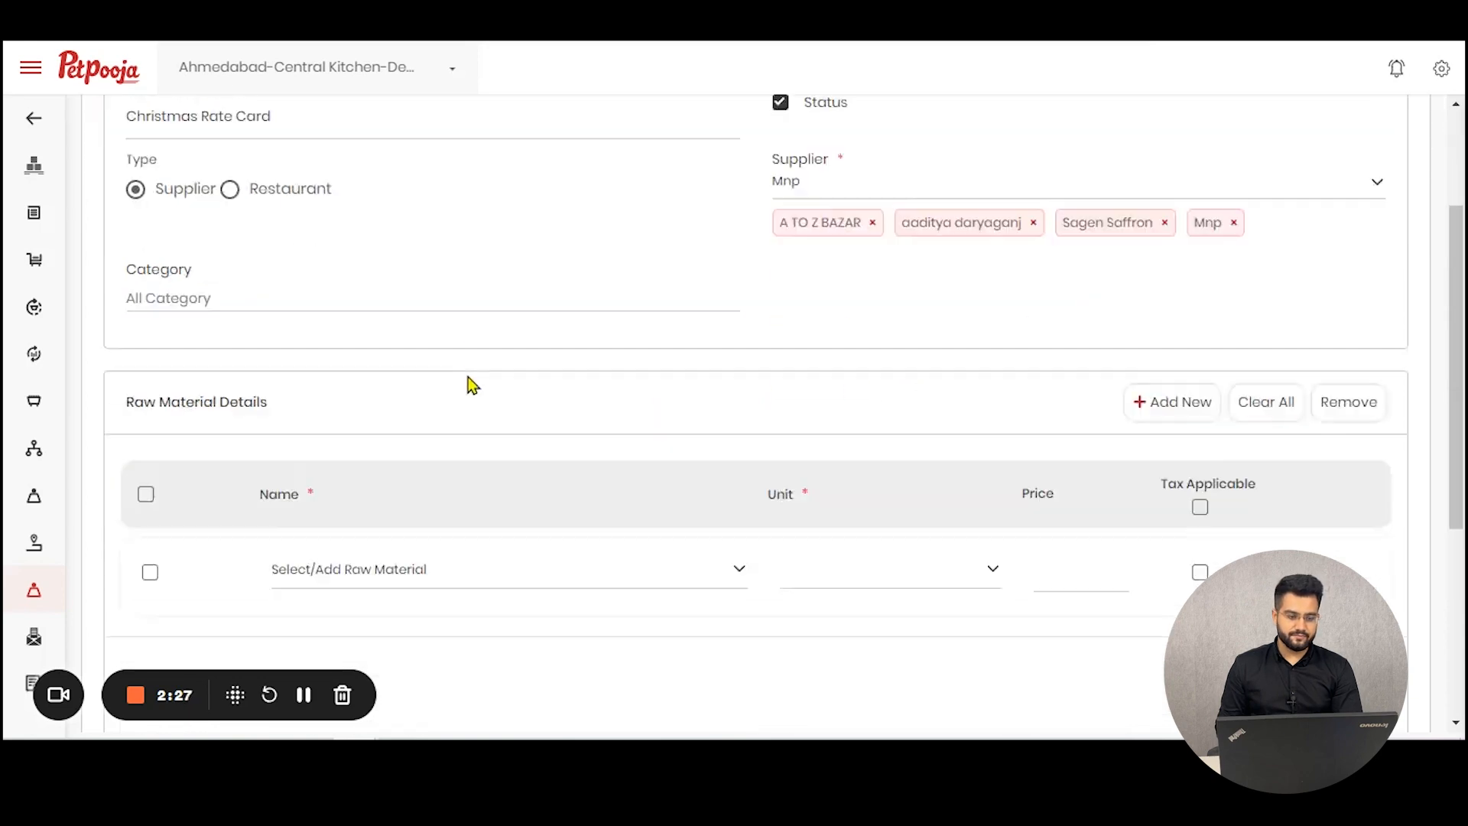
{"action": "left_click", "coordinate": [432, 162]}
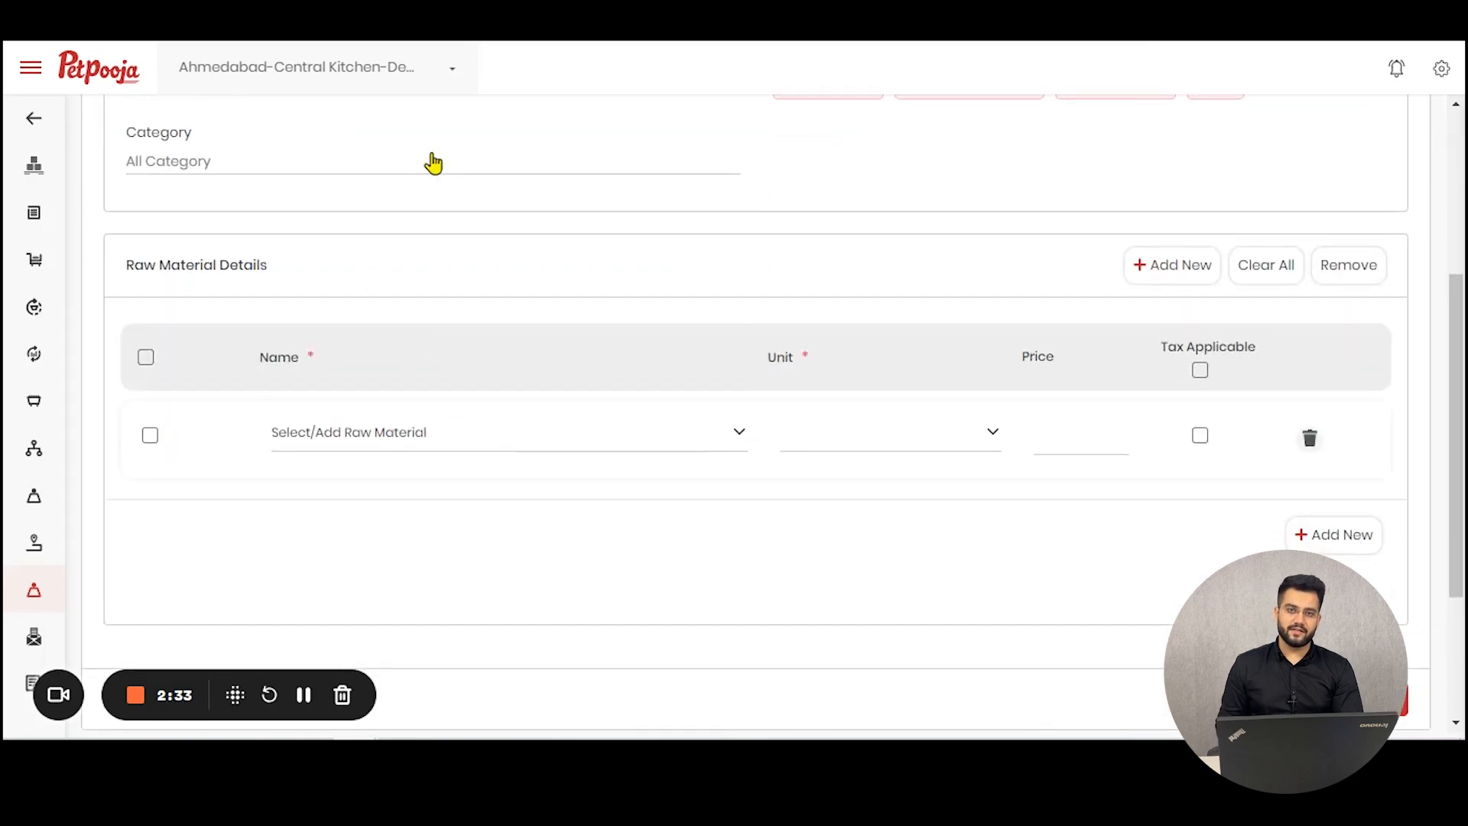
{"action": "left_click", "coordinate": [413, 227]}
{"action": "left_click", "coordinate": [425, 167]}
{"action": "left_click", "coordinate": [439, 276]}
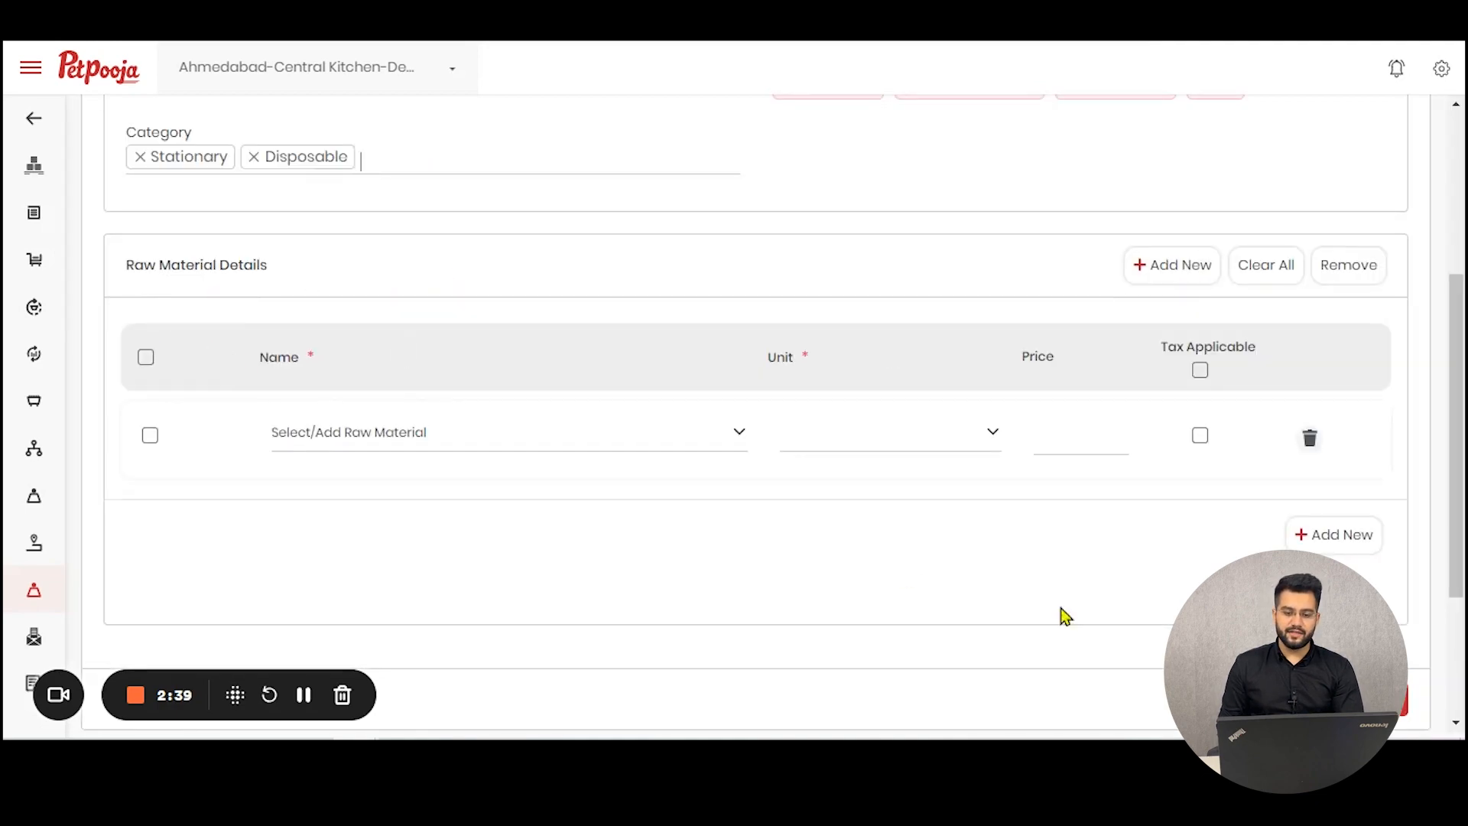
{"action": "left_click", "coordinate": [257, 157]}
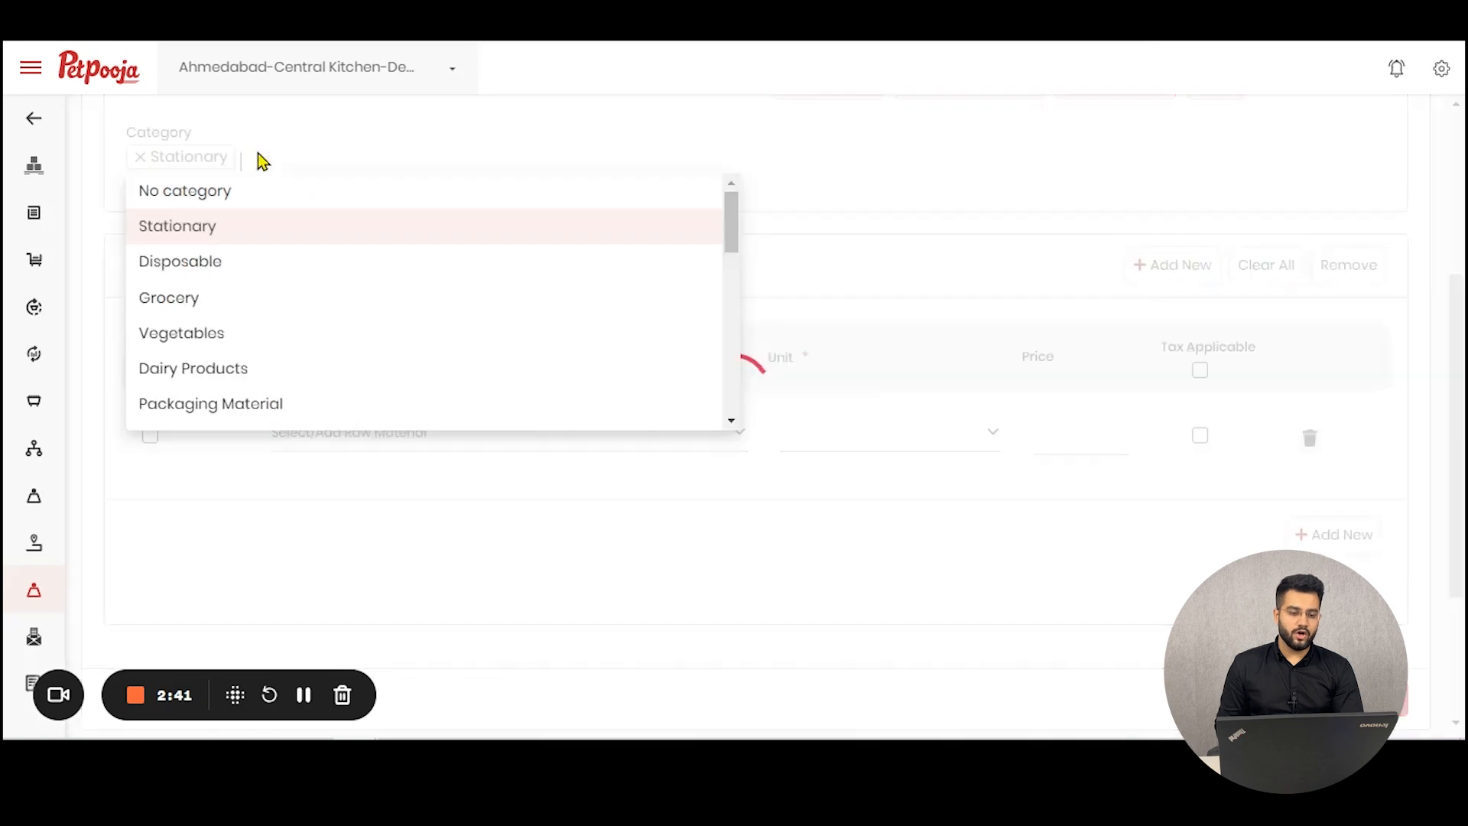
{"action": "left_click", "coordinate": [140, 161]}
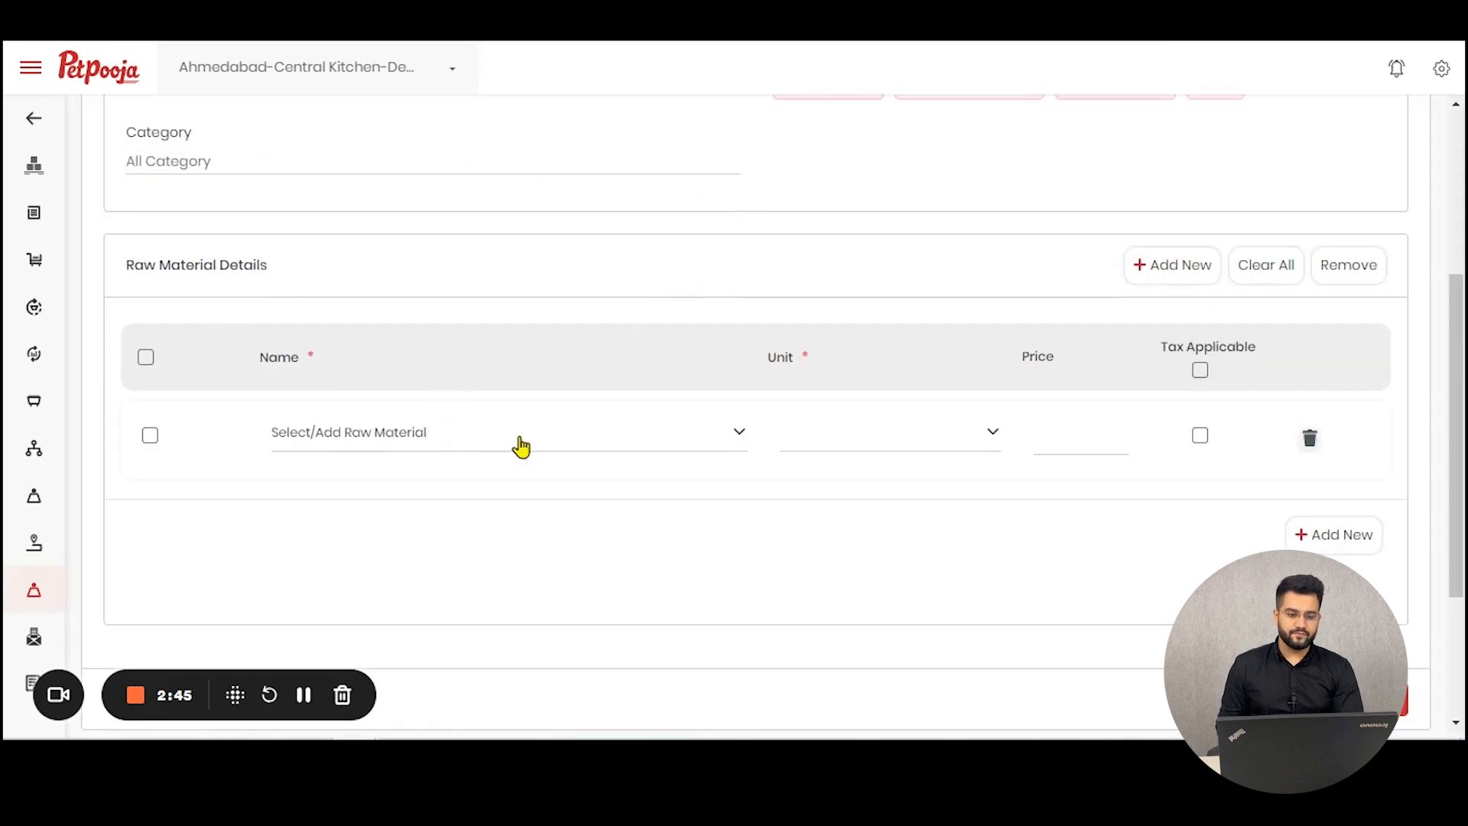
Step: Choose Black 40 as the first raw material of the rate card
{"action": "left_click", "coordinate": [518, 442]}
{"action": "scroll", "coordinate": [610, 302], "scroll_direction": "down", "scroll_amount": 15}
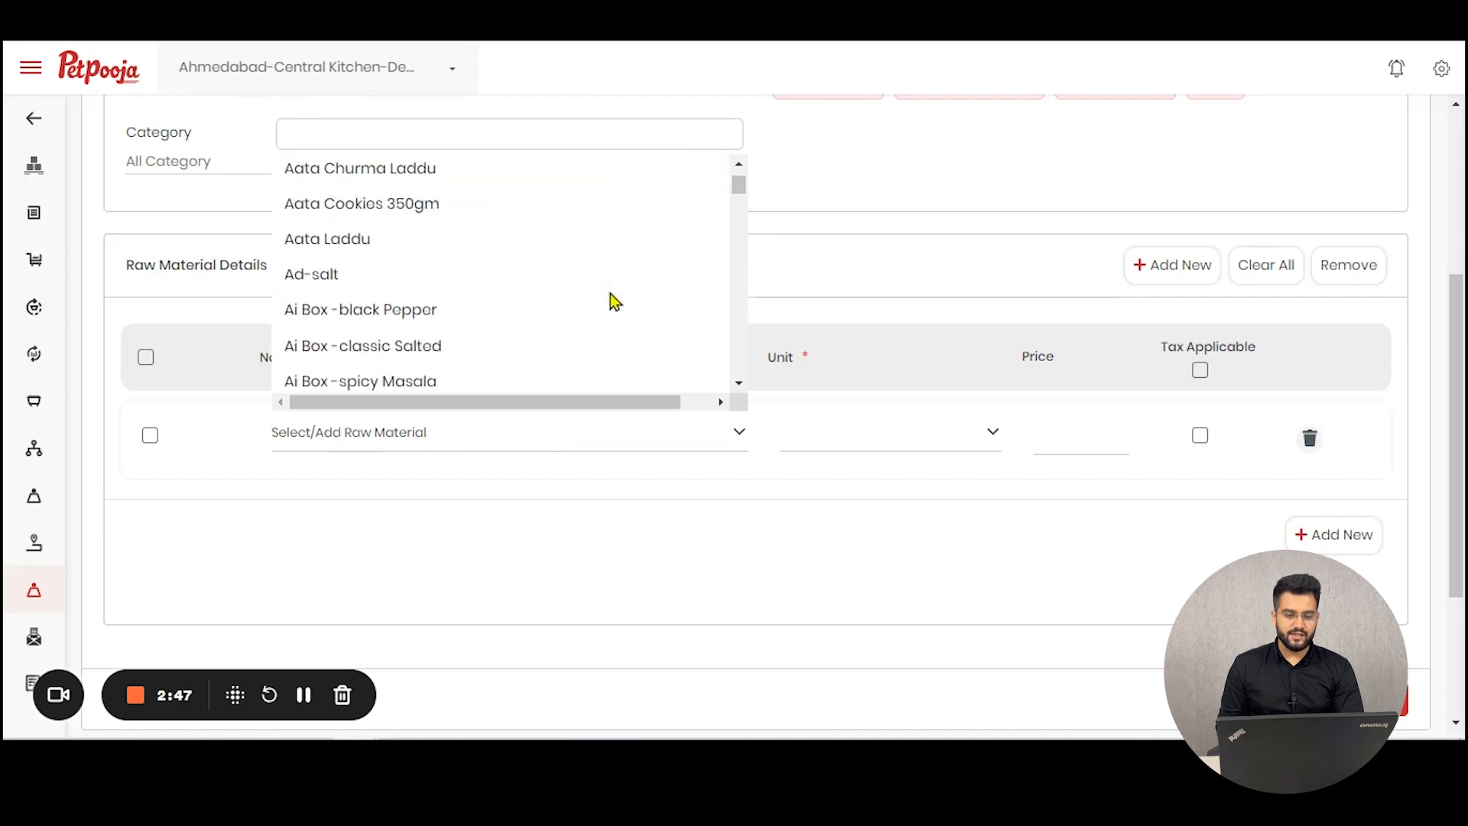
{"action": "scroll", "coordinate": [609, 301], "scroll_direction": "down", "scroll_amount": 6}
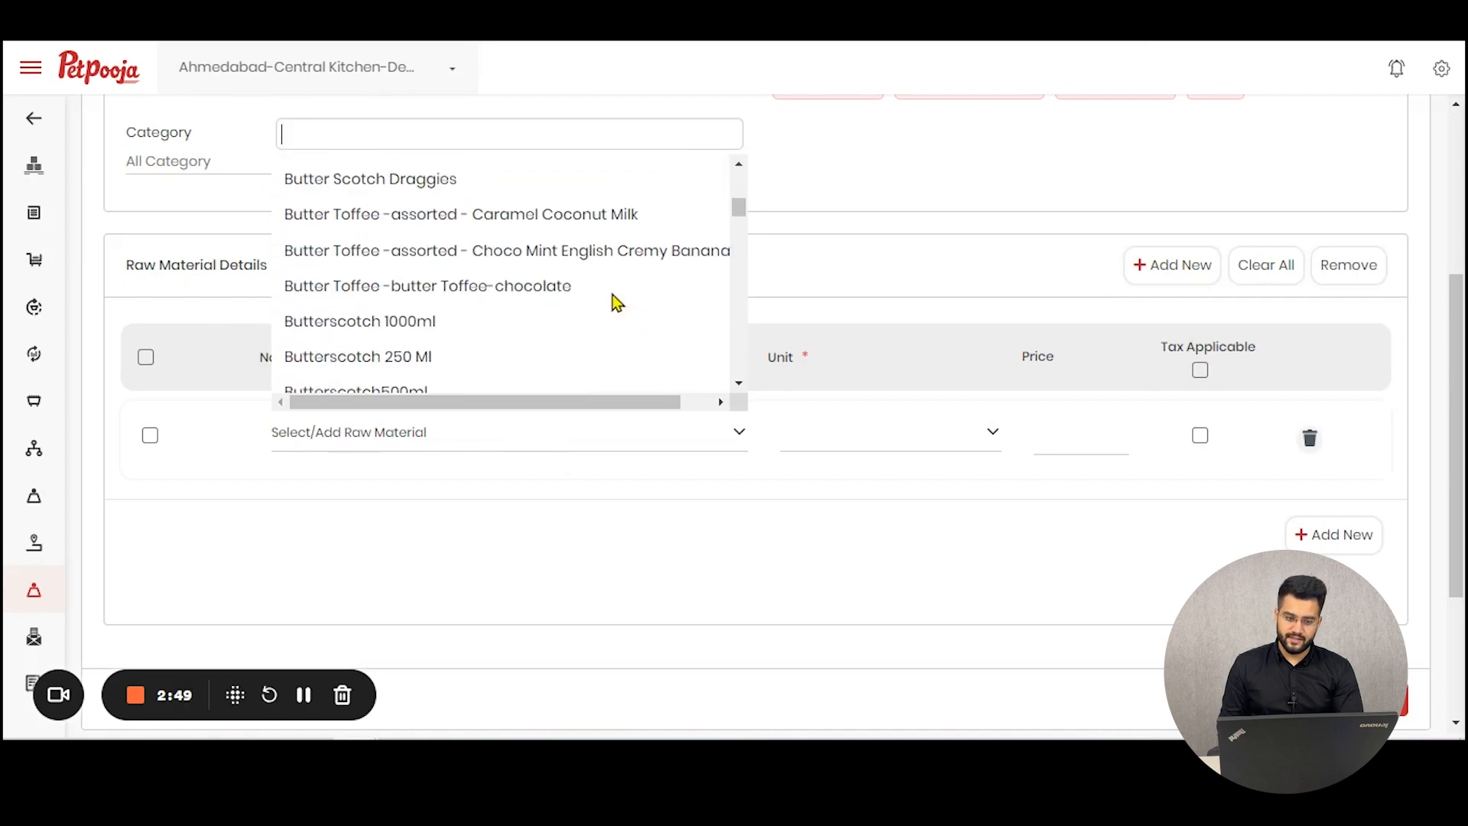
{"action": "scroll", "coordinate": [612, 302], "scroll_direction": "up", "scroll_amount": 3}
{"action": "scroll", "coordinate": [616, 302], "scroll_direction": "up", "scroll_amount": 3}
{"action": "left_click", "coordinate": [452, 228]}
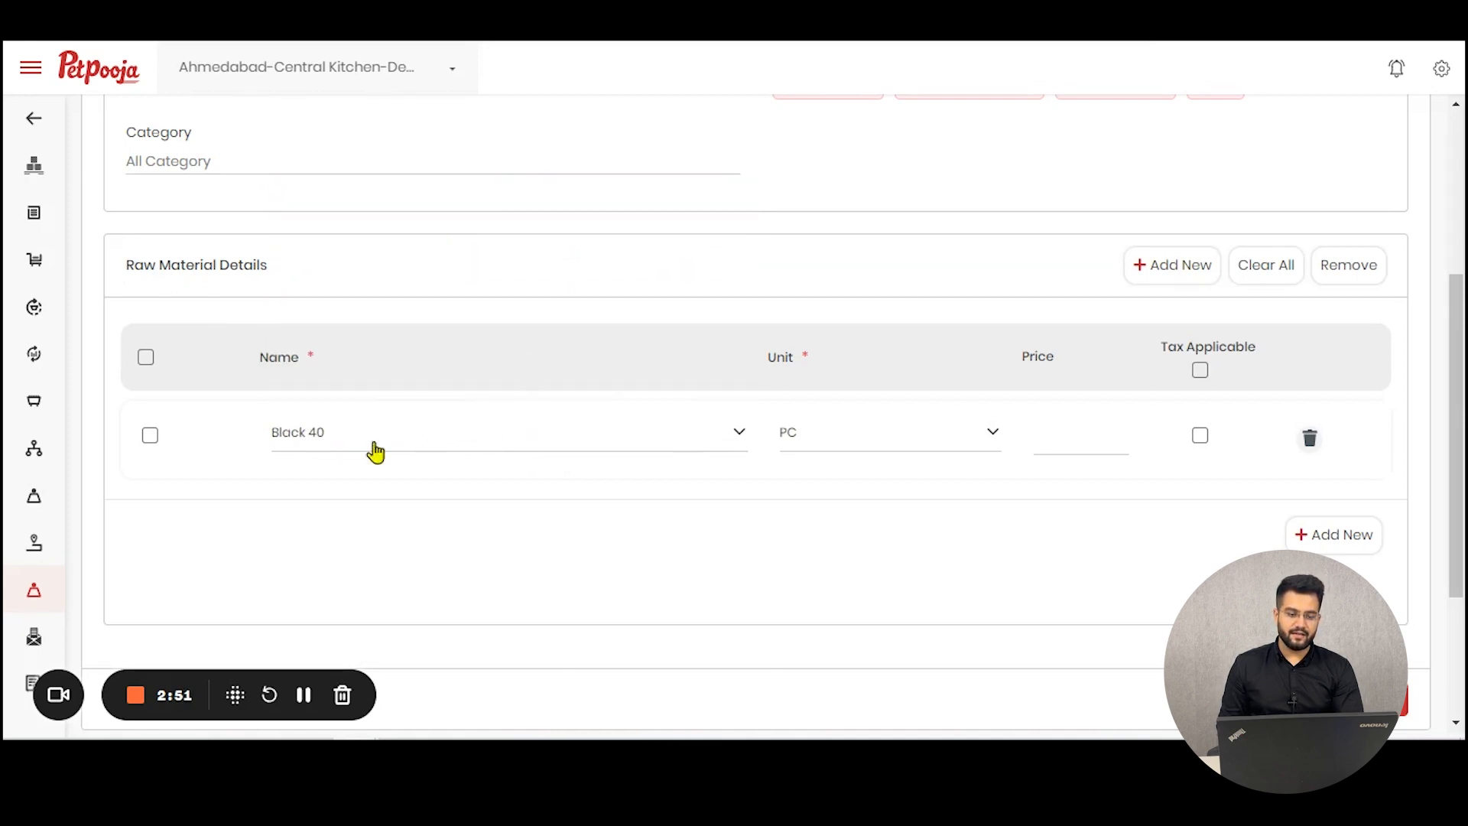
Step: Add a second raw material row with (paul & Mike)sp Ch Bar -alphinso Mongo
{"action": "left_click", "coordinate": [1313, 539]}
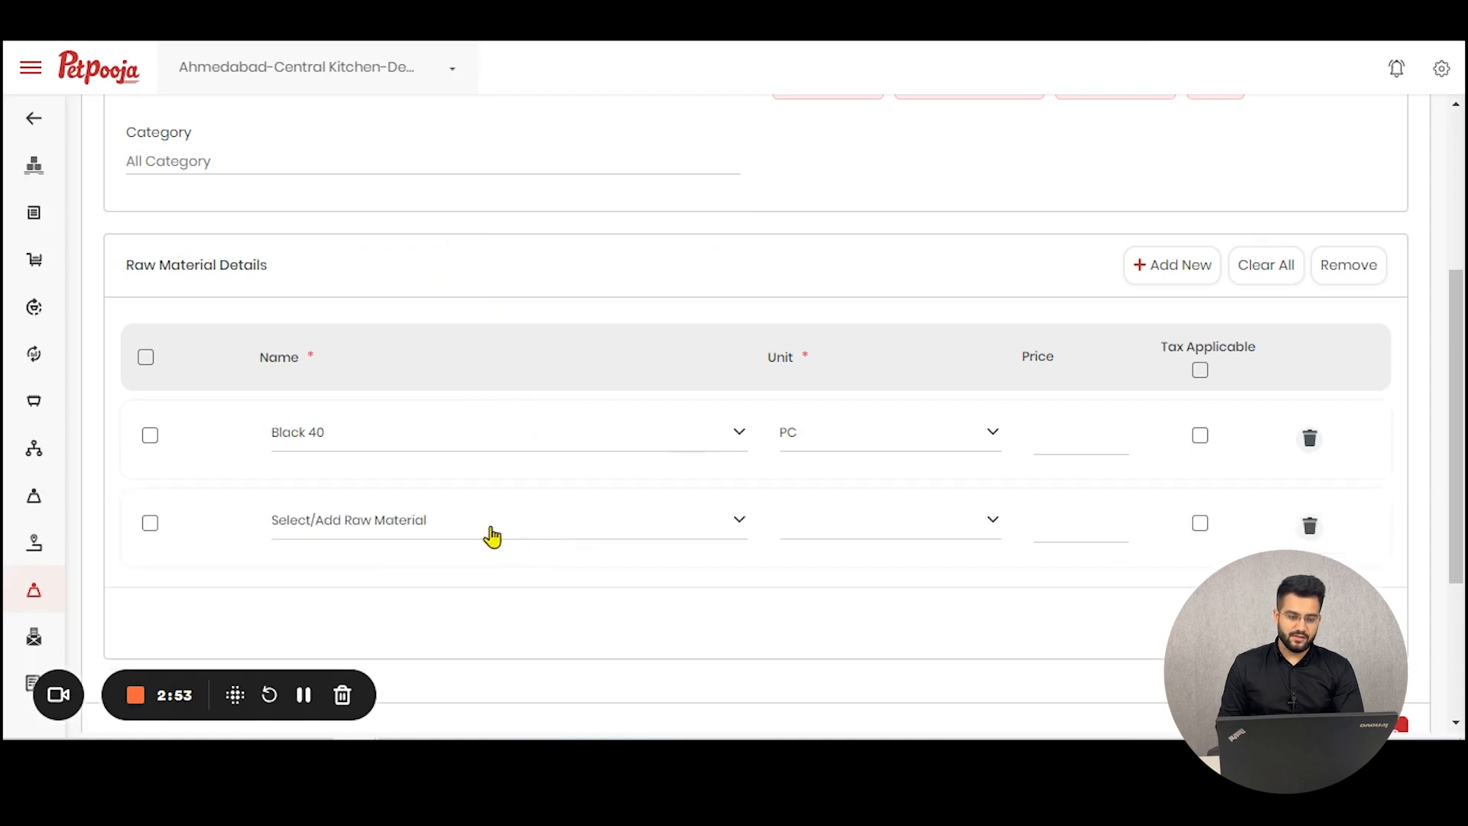
{"action": "left_click", "coordinate": [488, 528]}
{"action": "left_click", "coordinate": [669, 373]}
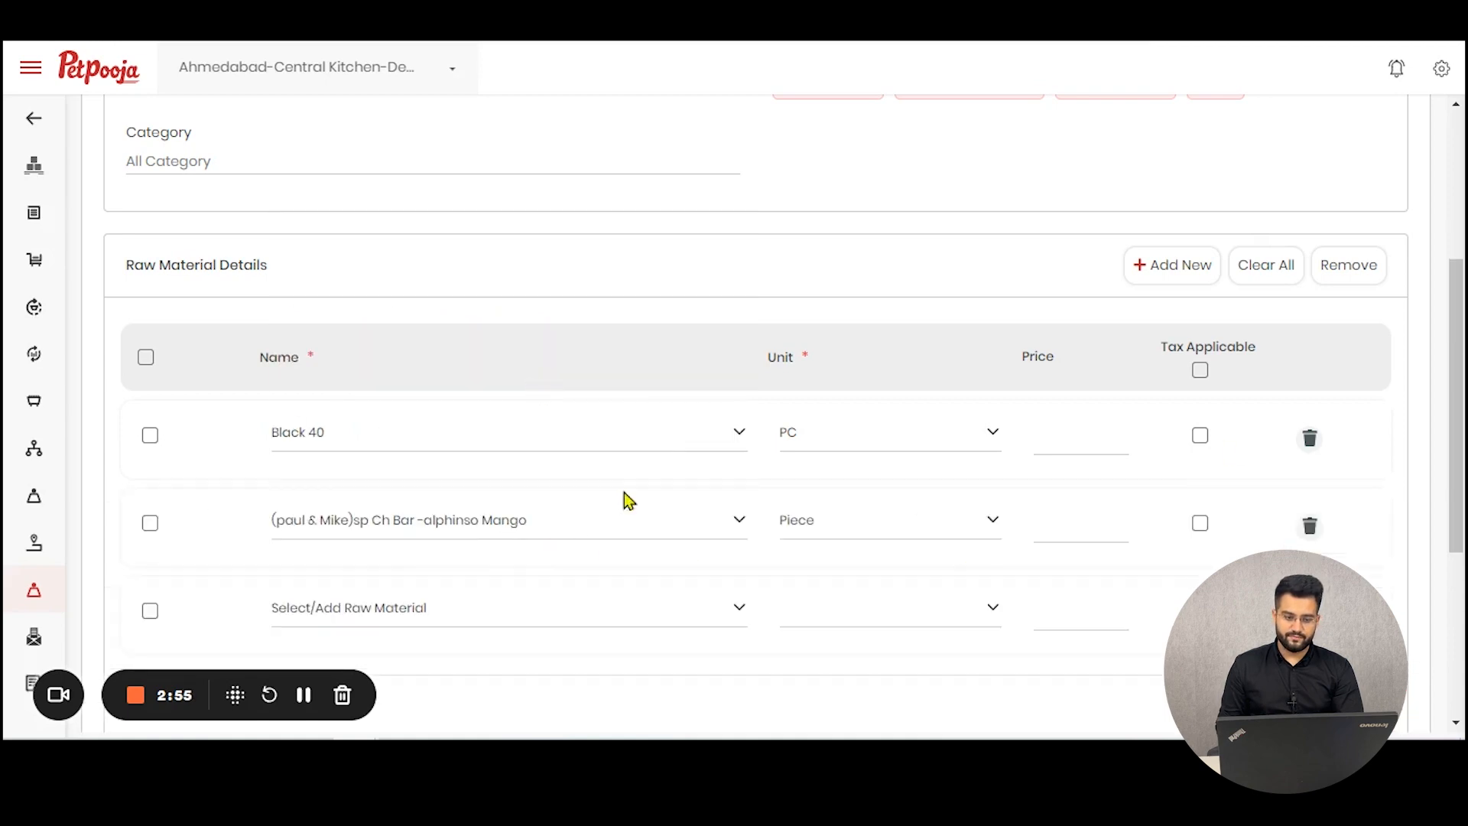
Step: Choose A4 Size Paper as the raw material in the third row
{"action": "scroll", "coordinate": [597, 489], "scroll_direction": "down", "scroll_amount": 4}
{"action": "left_click", "coordinate": [615, 286]}
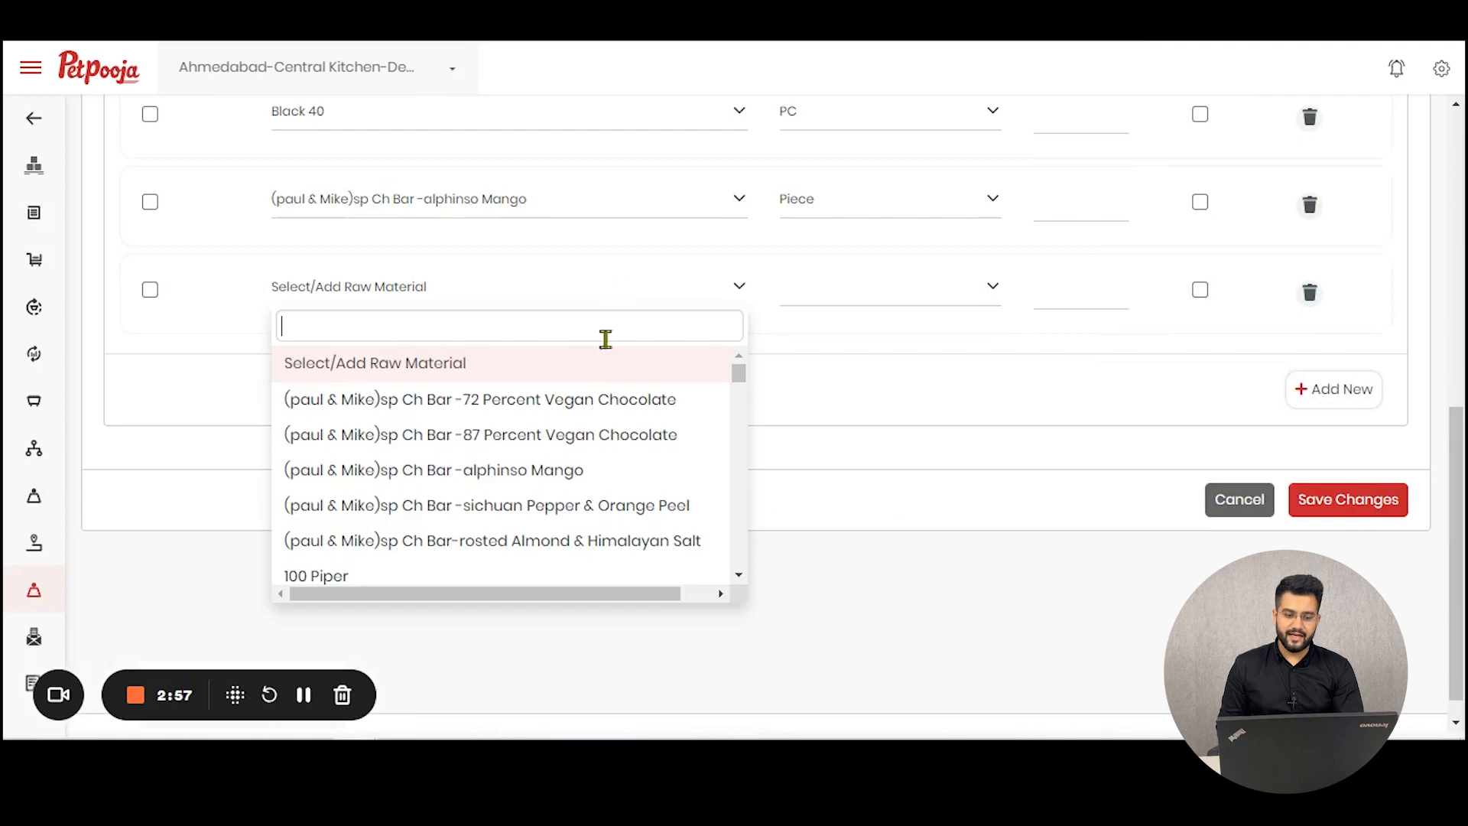
{"action": "scroll", "coordinate": [560, 498], "scroll_direction": "down", "scroll_amount": 5}
{"action": "left_click", "coordinate": [495, 404]}
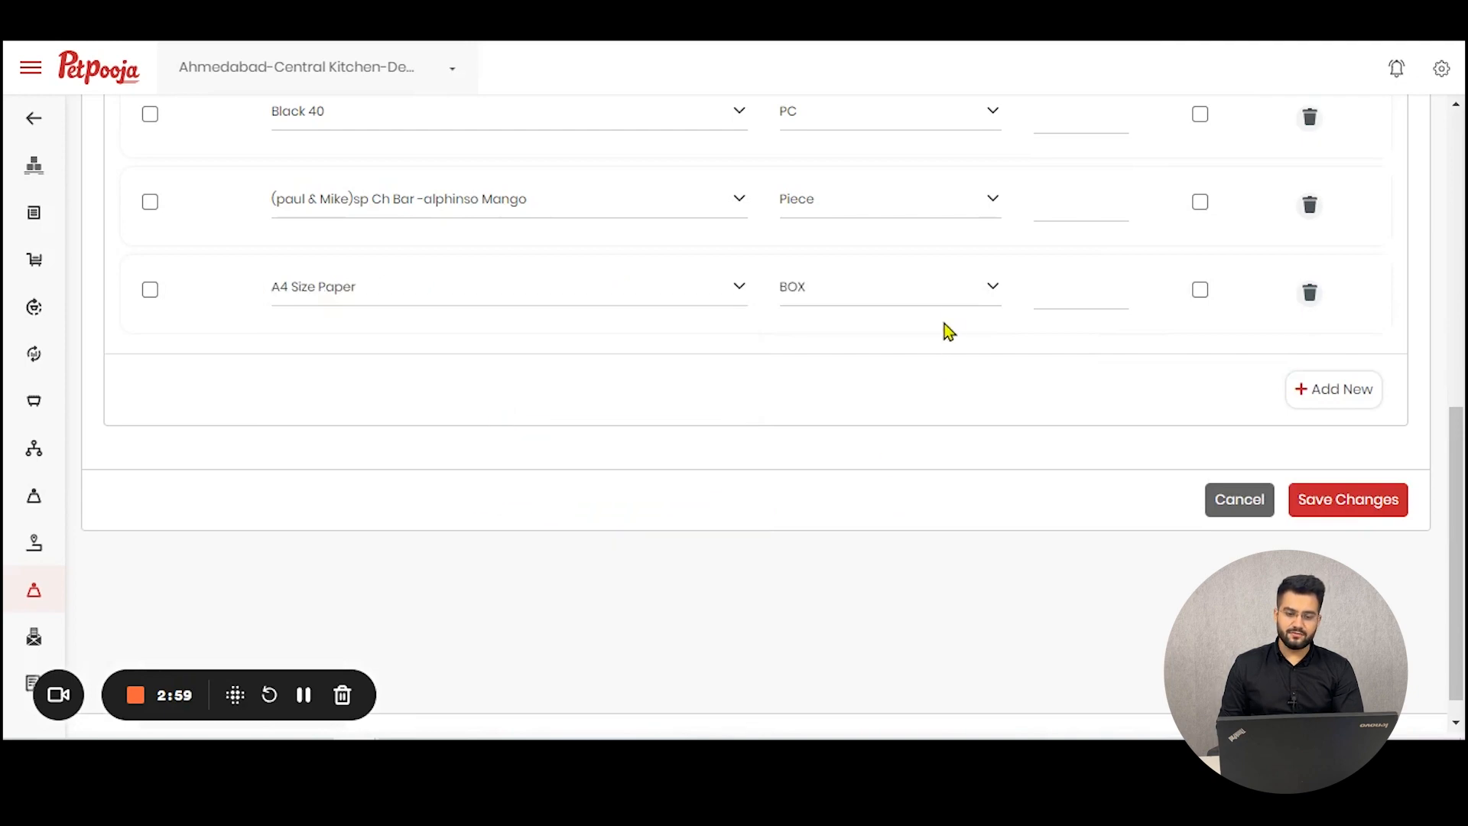
Step: Set the price of Black 40, the alphinso Mango bar and A4 Size Paper to 100 each
{"action": "scroll", "coordinate": [911, 334], "scroll_direction": "up", "scroll_amount": 3}
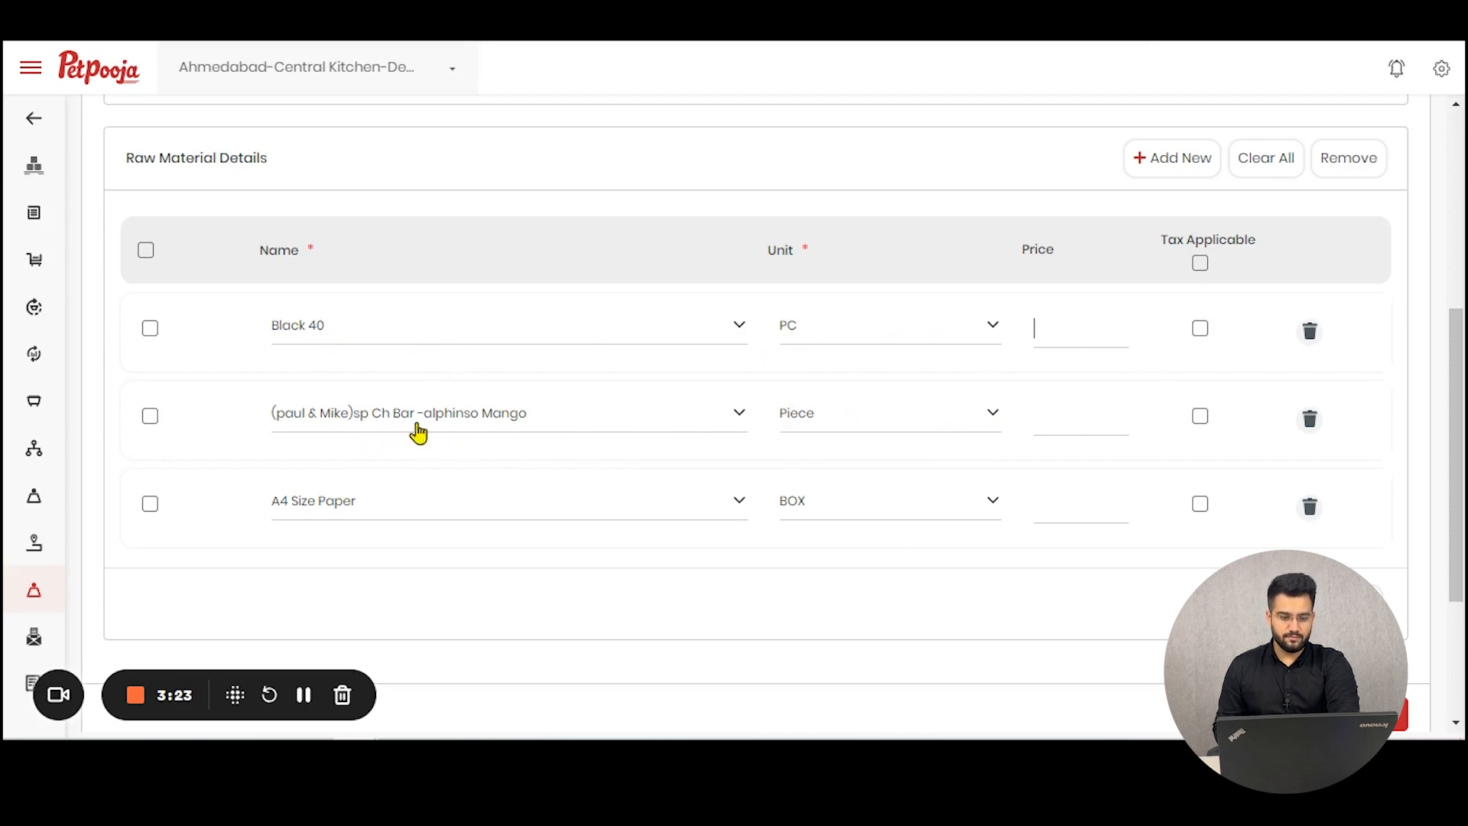
{"action": "type", "text": "1"}
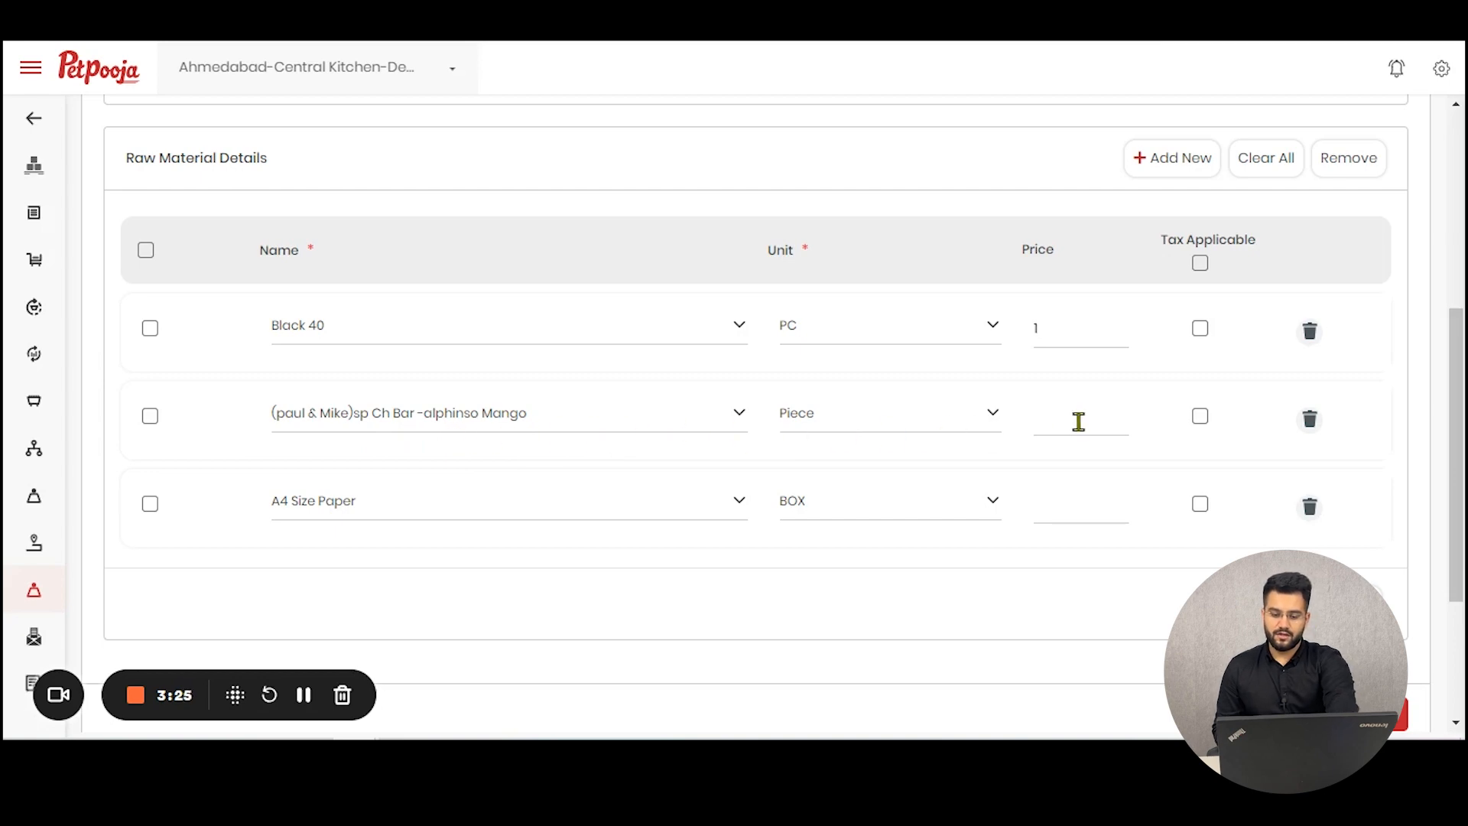
{"action": "type", "text": "00"}
{"action": "left_click", "coordinate": [1093, 419]}
{"action": "type", "text": "10"}
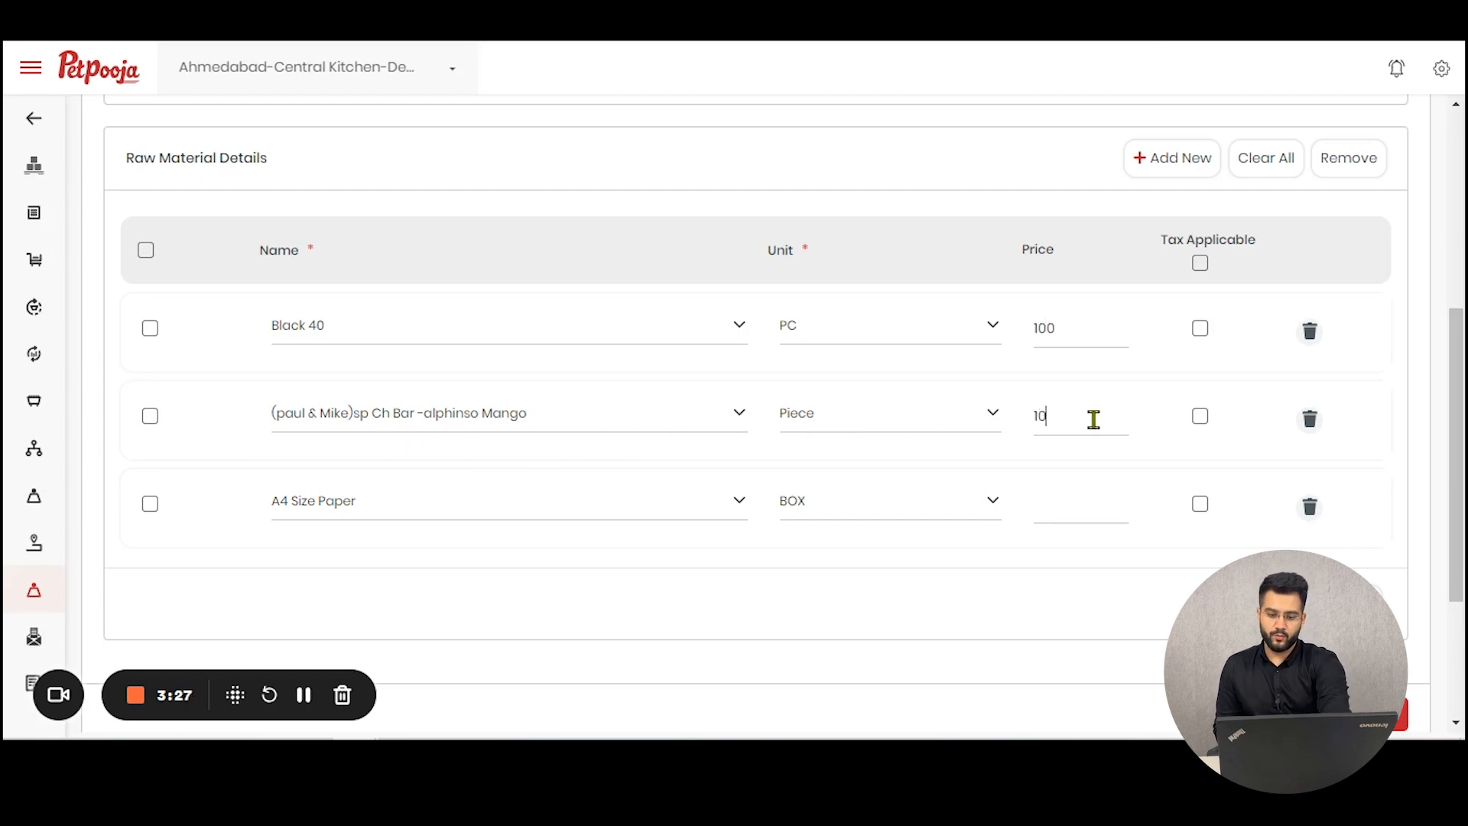
{"action": "type", "text": "0"}
{"action": "left_click", "coordinate": [1069, 521]}
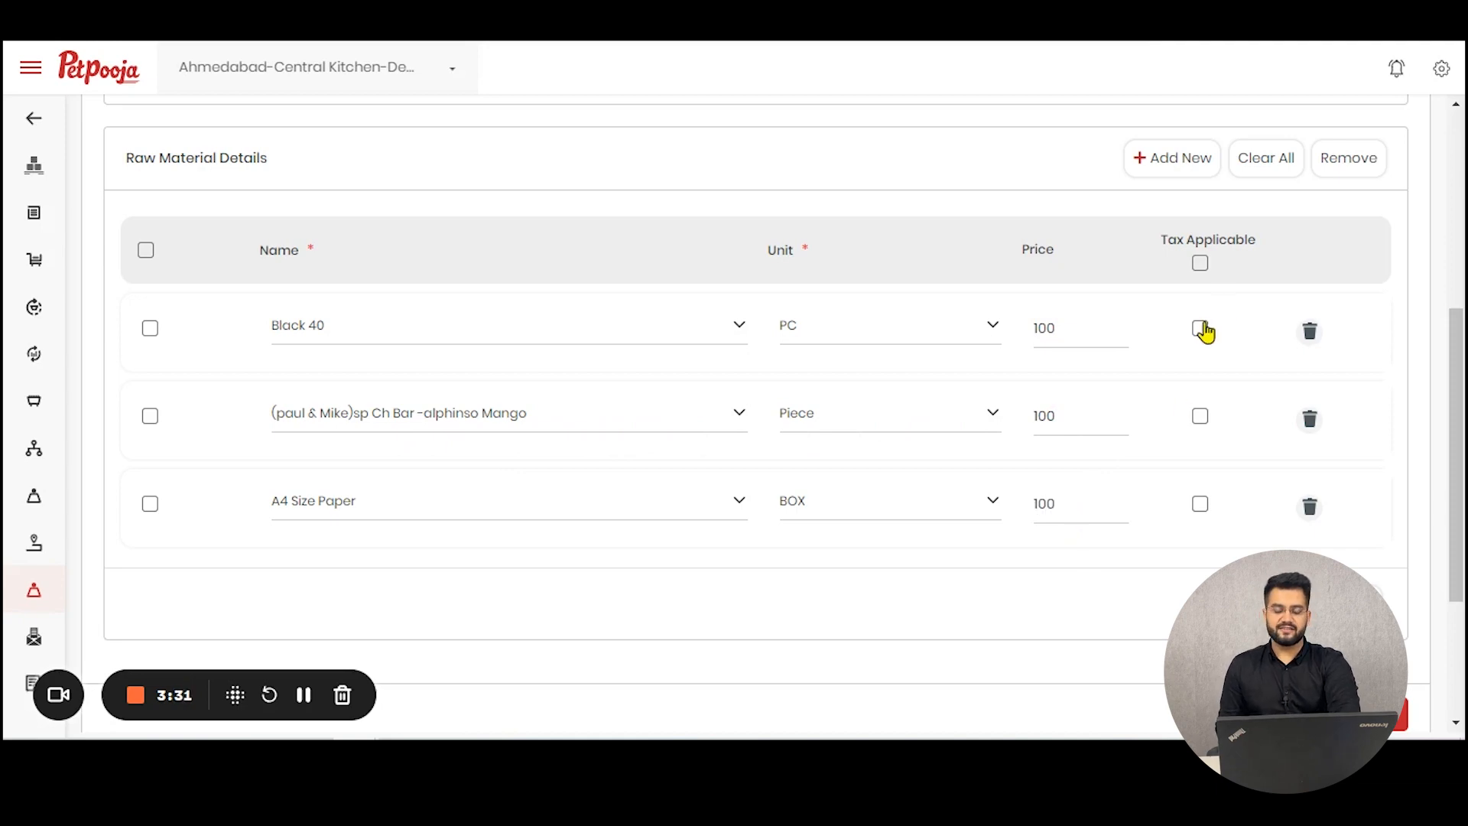
Step: Try to save the rate card, then leave it and return to the rate card list
{"action": "scroll", "coordinate": [1204, 331], "scroll_direction": "up", "scroll_amount": 1}
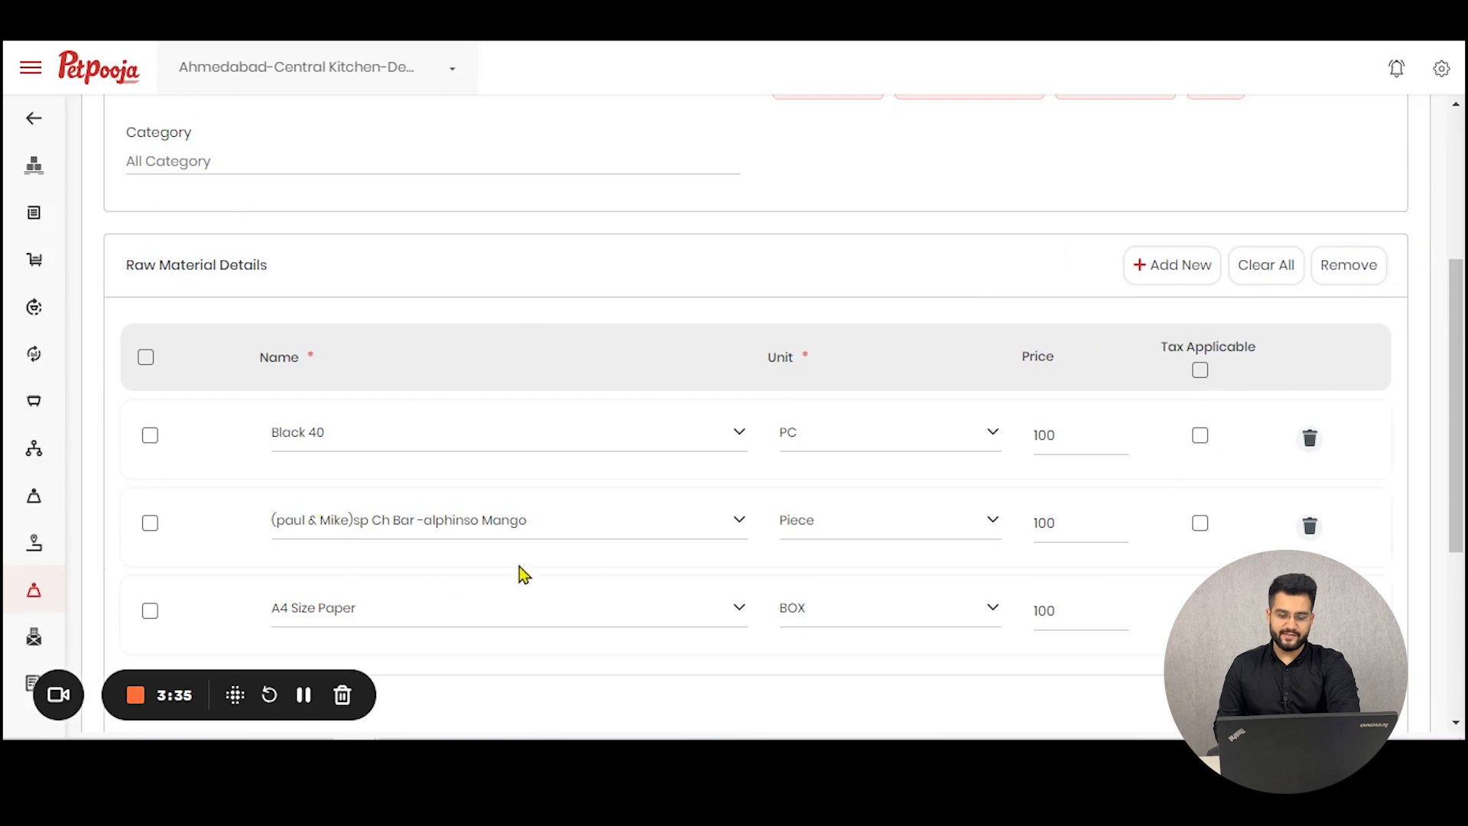
{"action": "scroll", "coordinate": [996, 558], "scroll_direction": "down", "scroll_amount": 4}
{"action": "left_click", "coordinate": [1381, 478]}
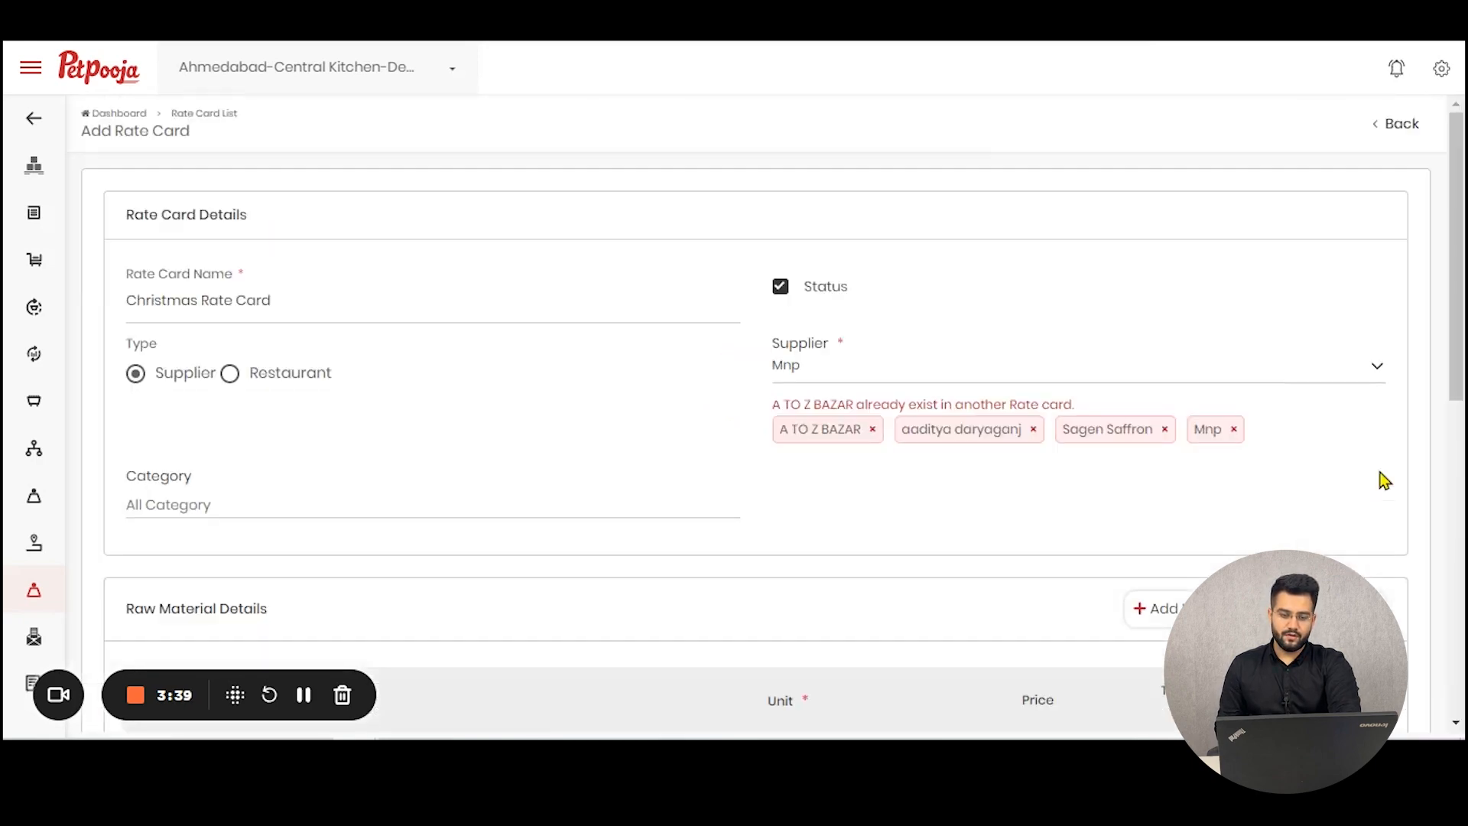
{"action": "scroll", "coordinate": [1385, 480], "scroll_direction": "down", "scroll_amount": 5}
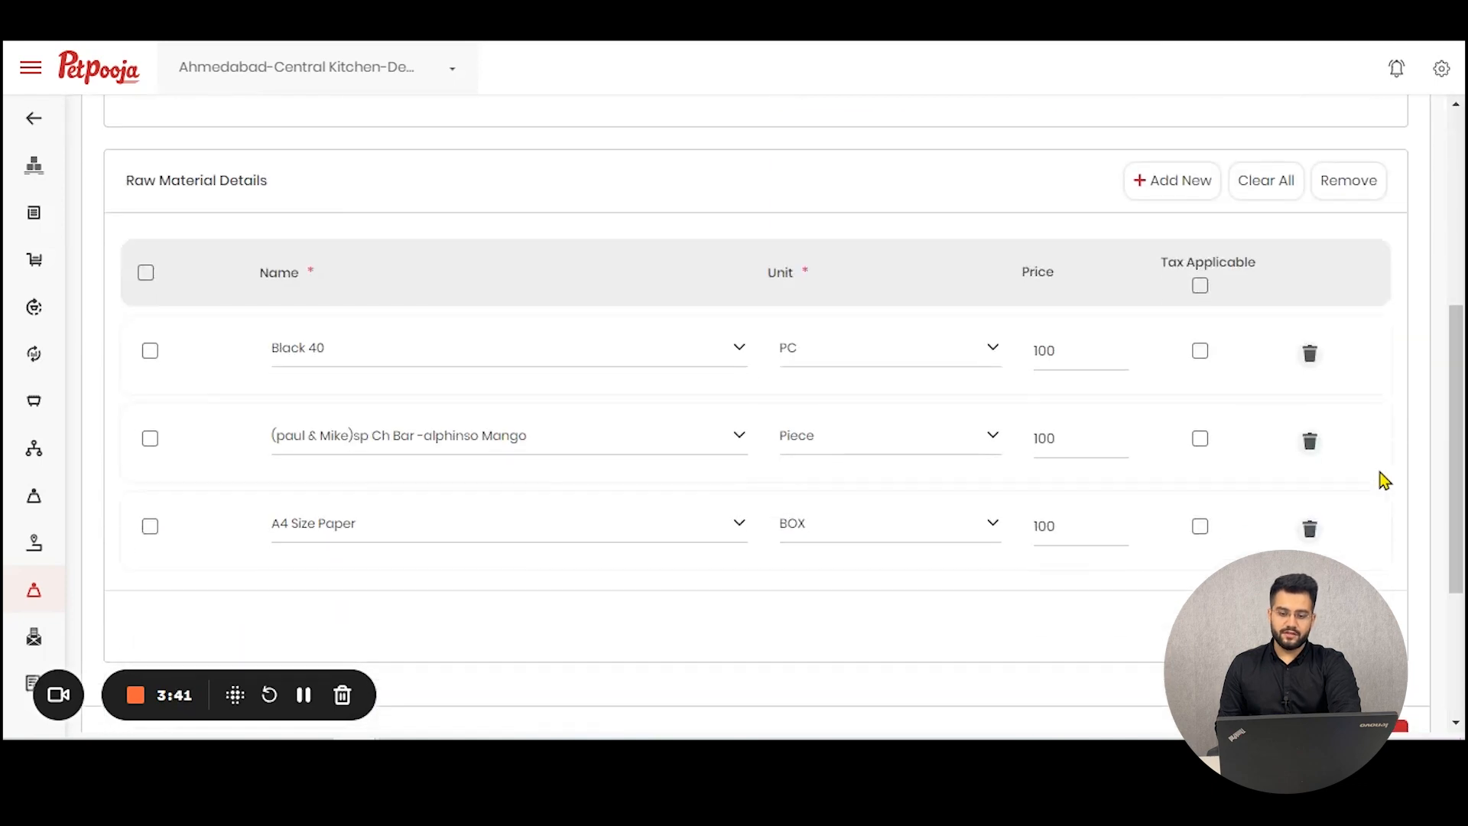
{"action": "scroll", "coordinate": [1199, 582], "scroll_direction": "up", "scroll_amount": 5}
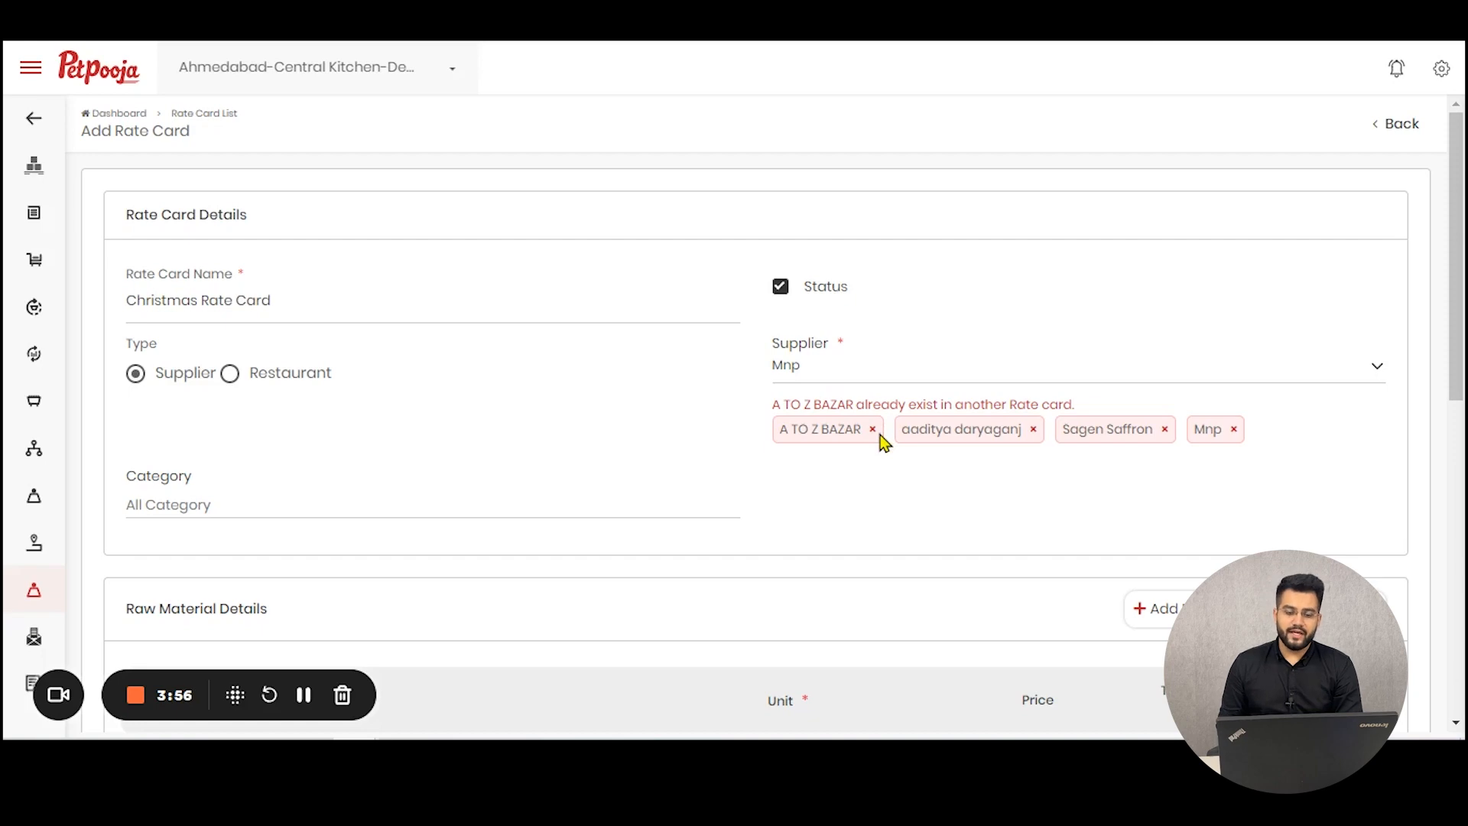
{"action": "left_click", "coordinate": [1401, 123]}
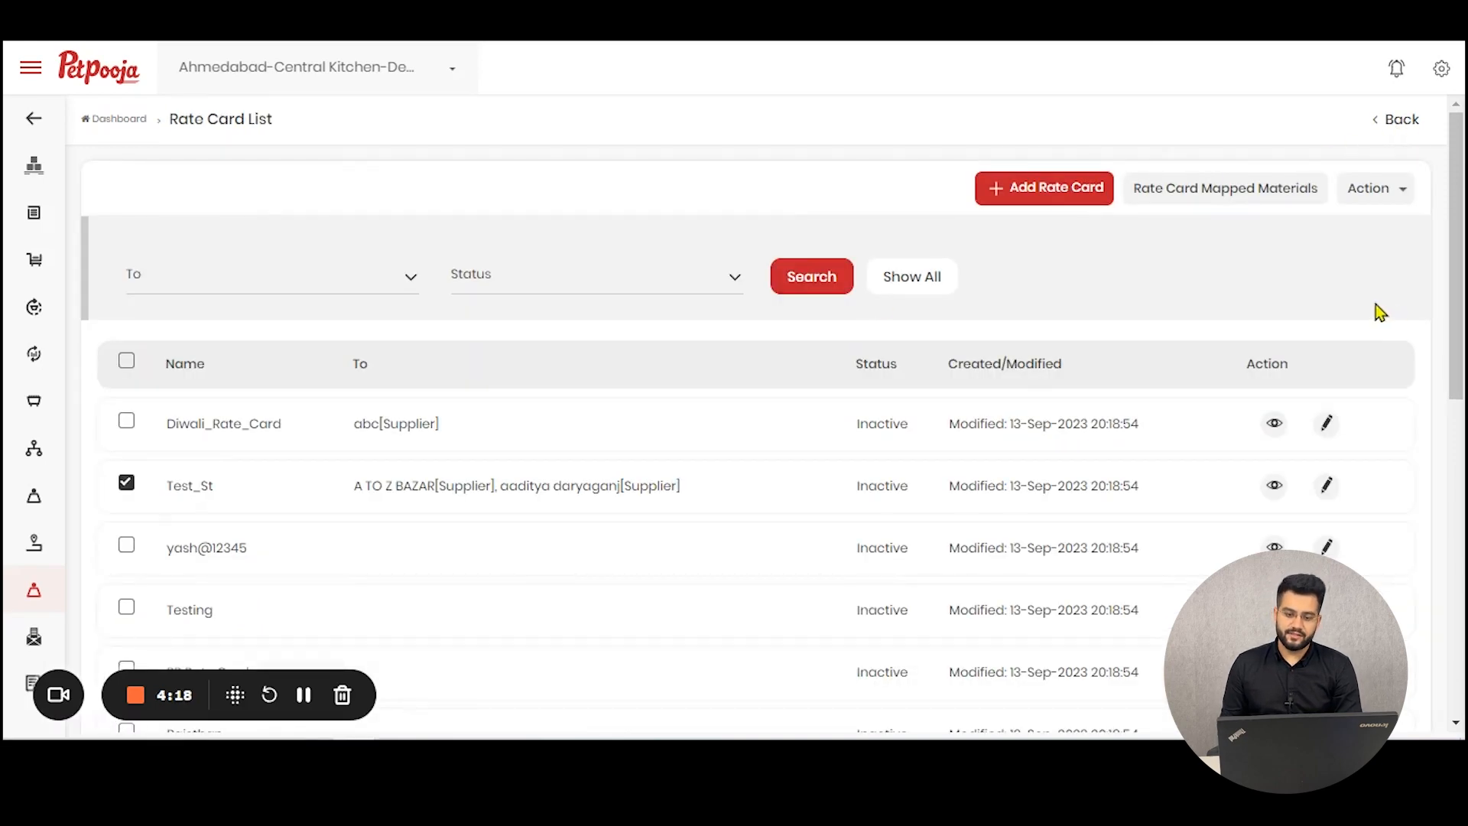
Step: Edit the Test_St rate card to use restaurant Kochi-ArunNampoothiri-Demo and save the change
{"action": "left_click", "coordinate": [1330, 487]}
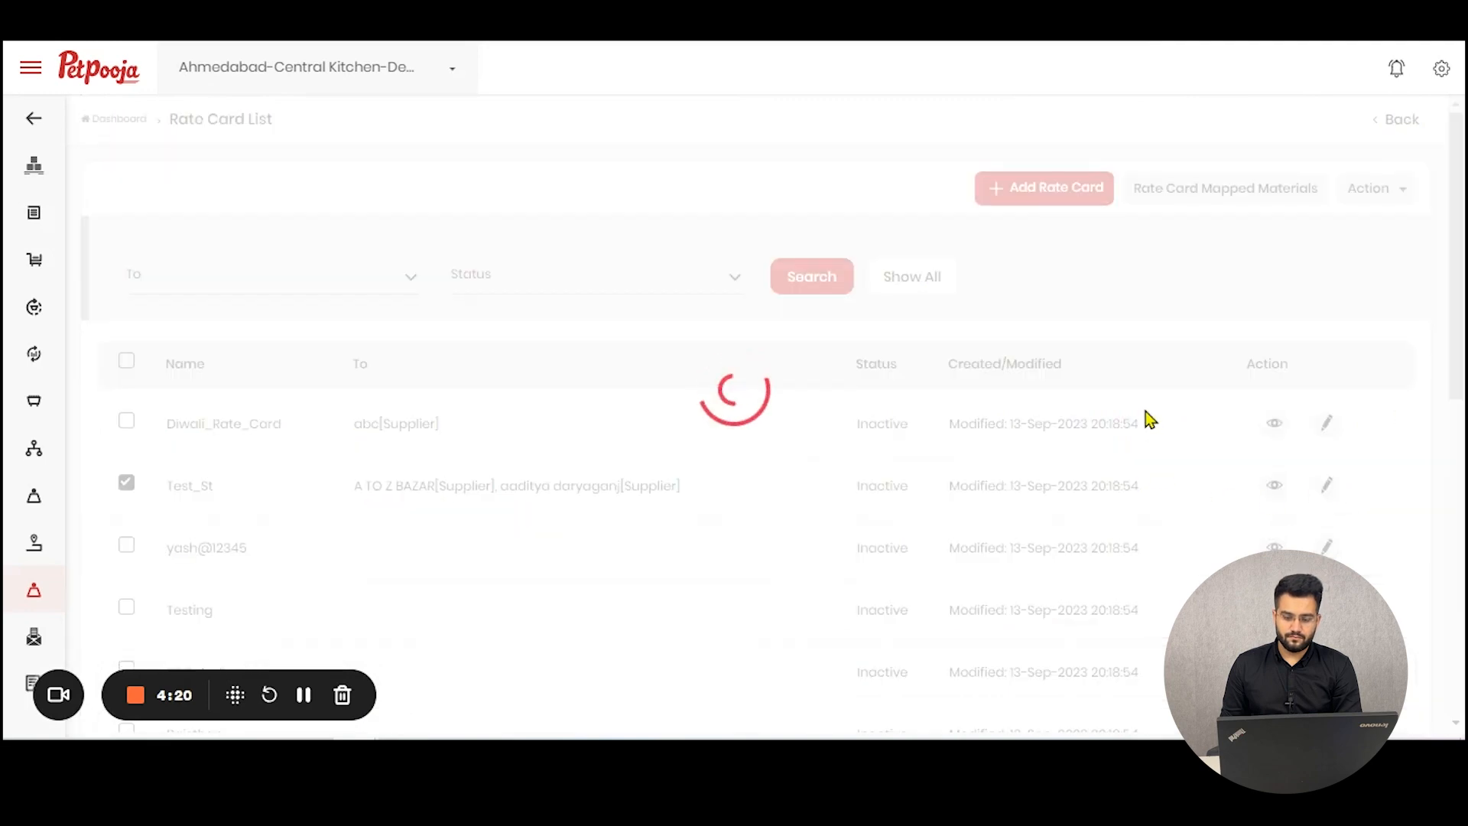
{"action": "scroll", "coordinate": [1160, 411], "scroll_direction": "down", "scroll_amount": 5}
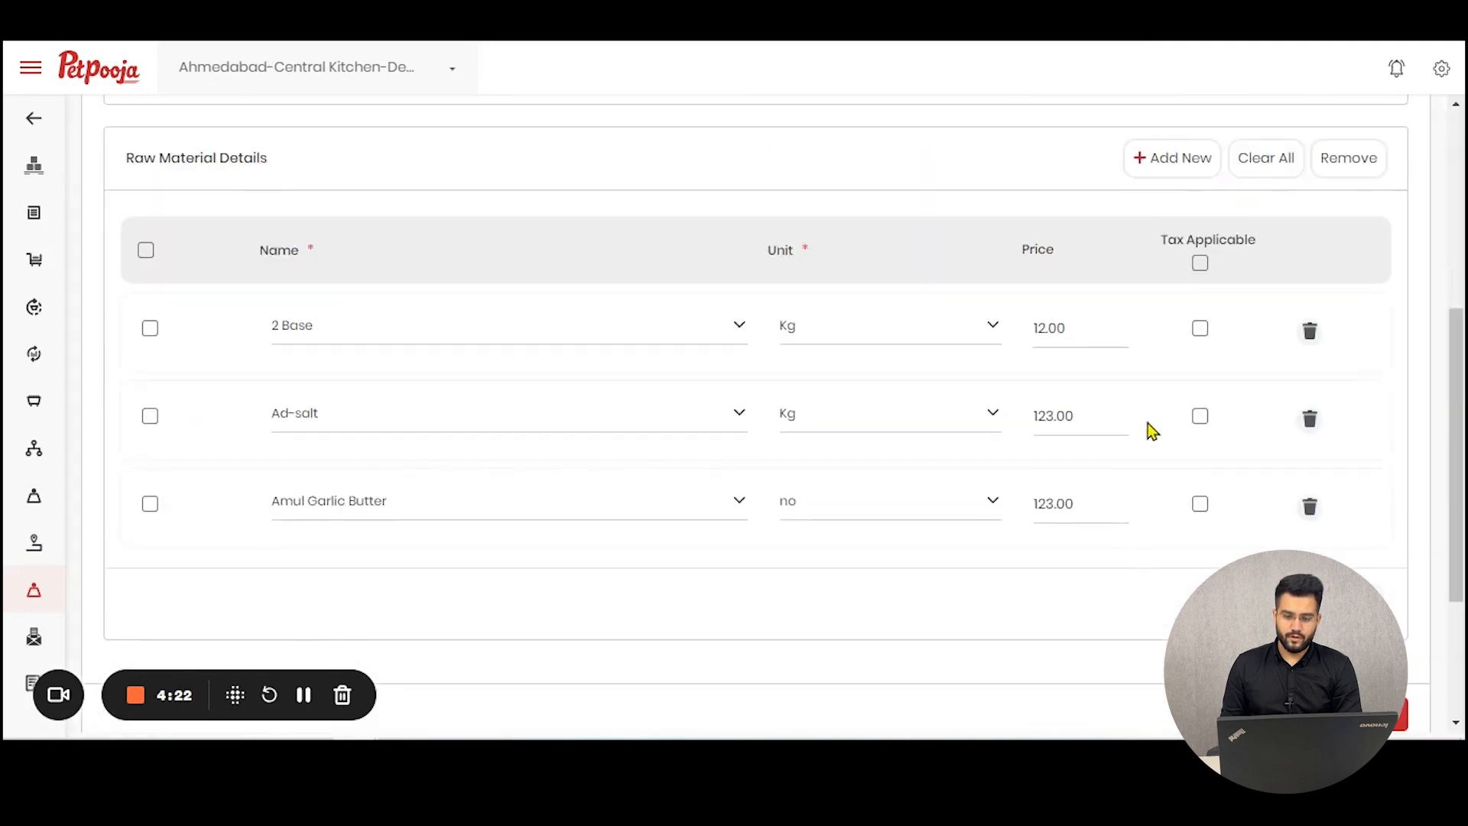
{"action": "scroll", "coordinate": [1149, 424], "scroll_direction": "up", "scroll_amount": 4}
{"action": "left_click", "coordinate": [1045, 302]}
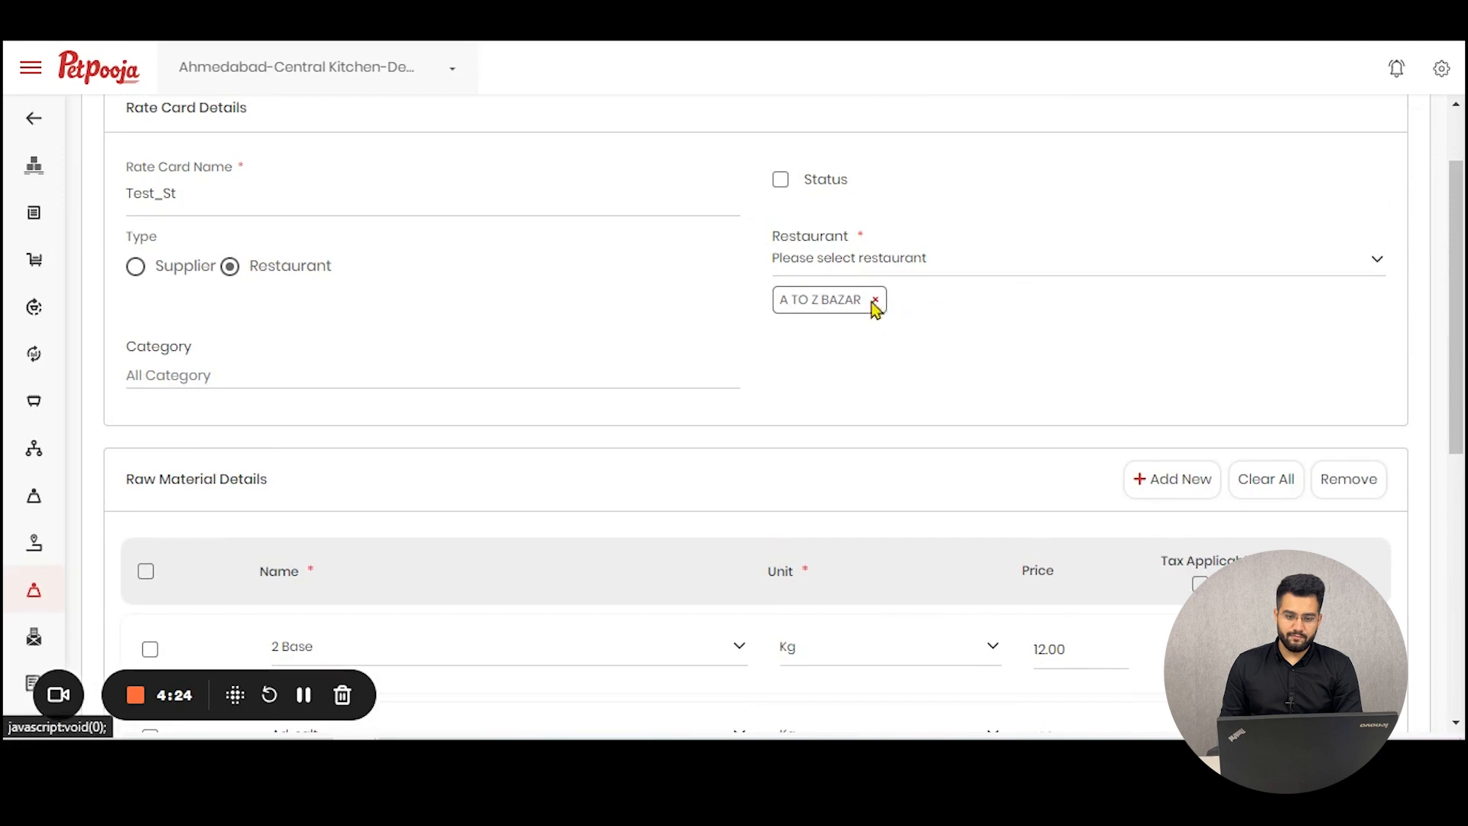
{"action": "scroll", "coordinate": [1209, 449], "scroll_direction": "down", "scroll_amount": 10}
{"action": "left_click", "coordinate": [1369, 469]}
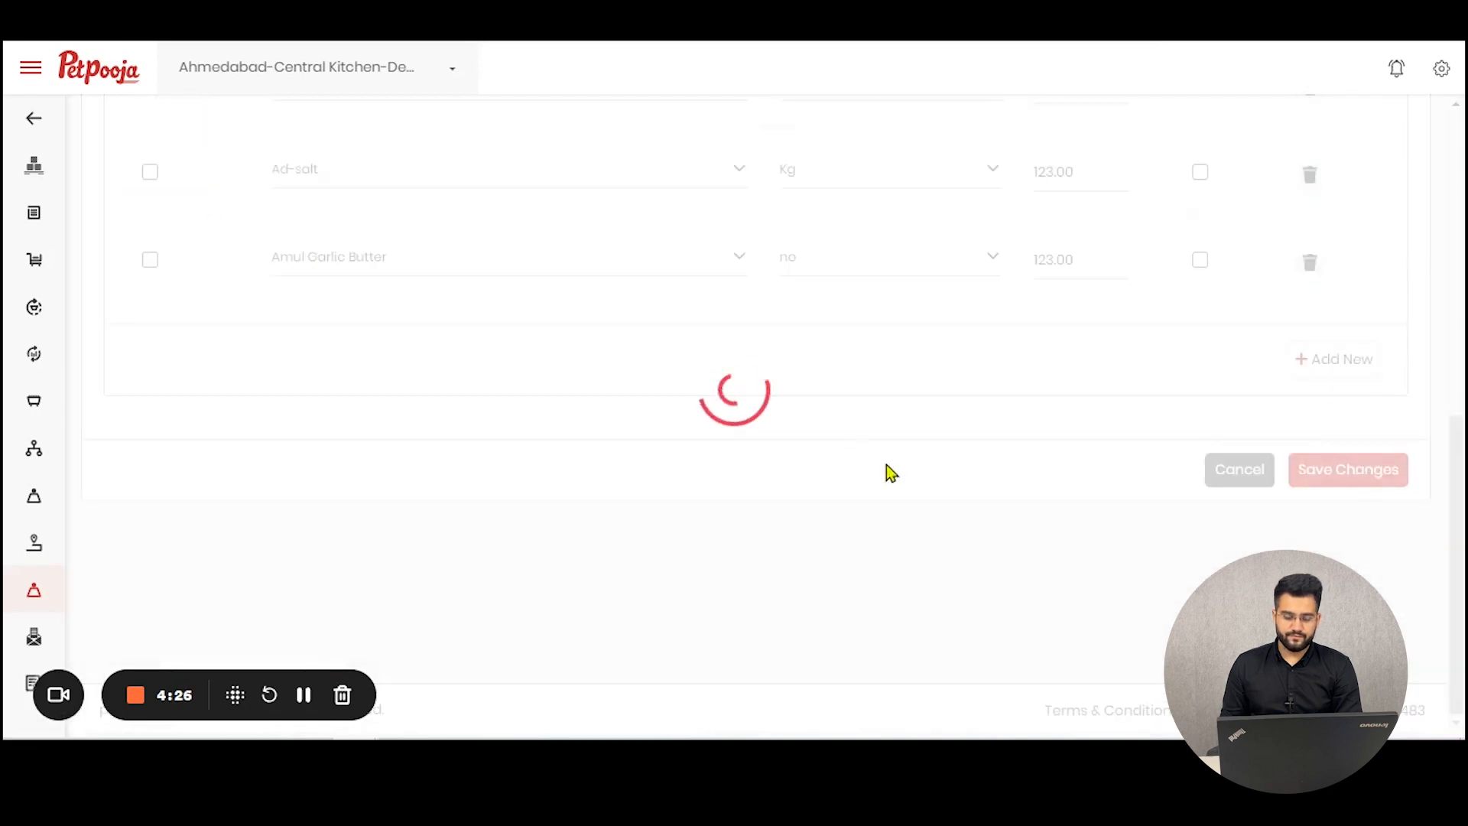
{"action": "left_click", "coordinate": [1045, 378]}
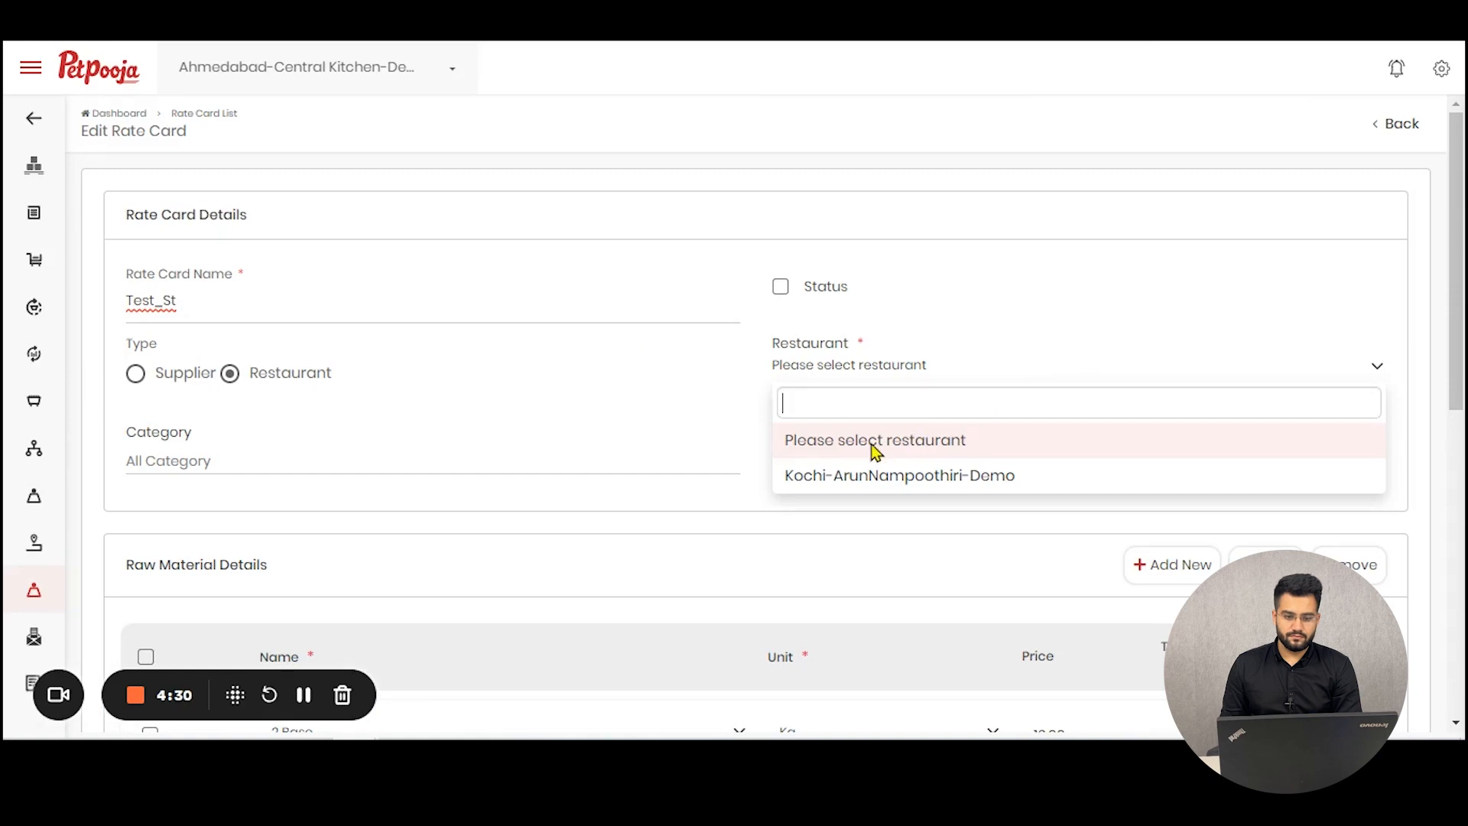
{"action": "left_click", "coordinate": [883, 476]}
{"action": "scroll", "coordinate": [1162, 521], "scroll_direction": "down", "scroll_amount": 10}
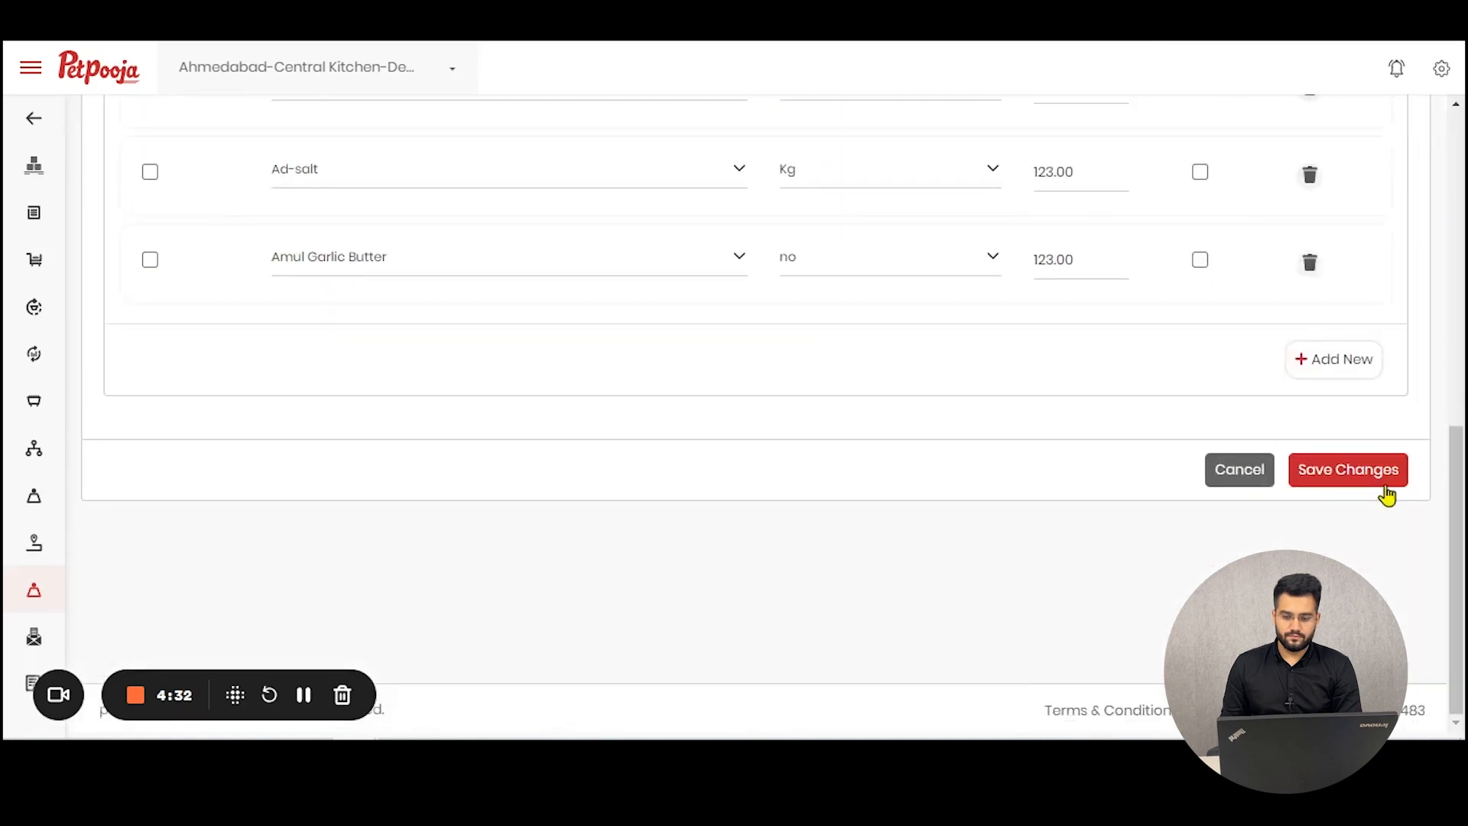
{"action": "left_click", "coordinate": [1384, 486]}
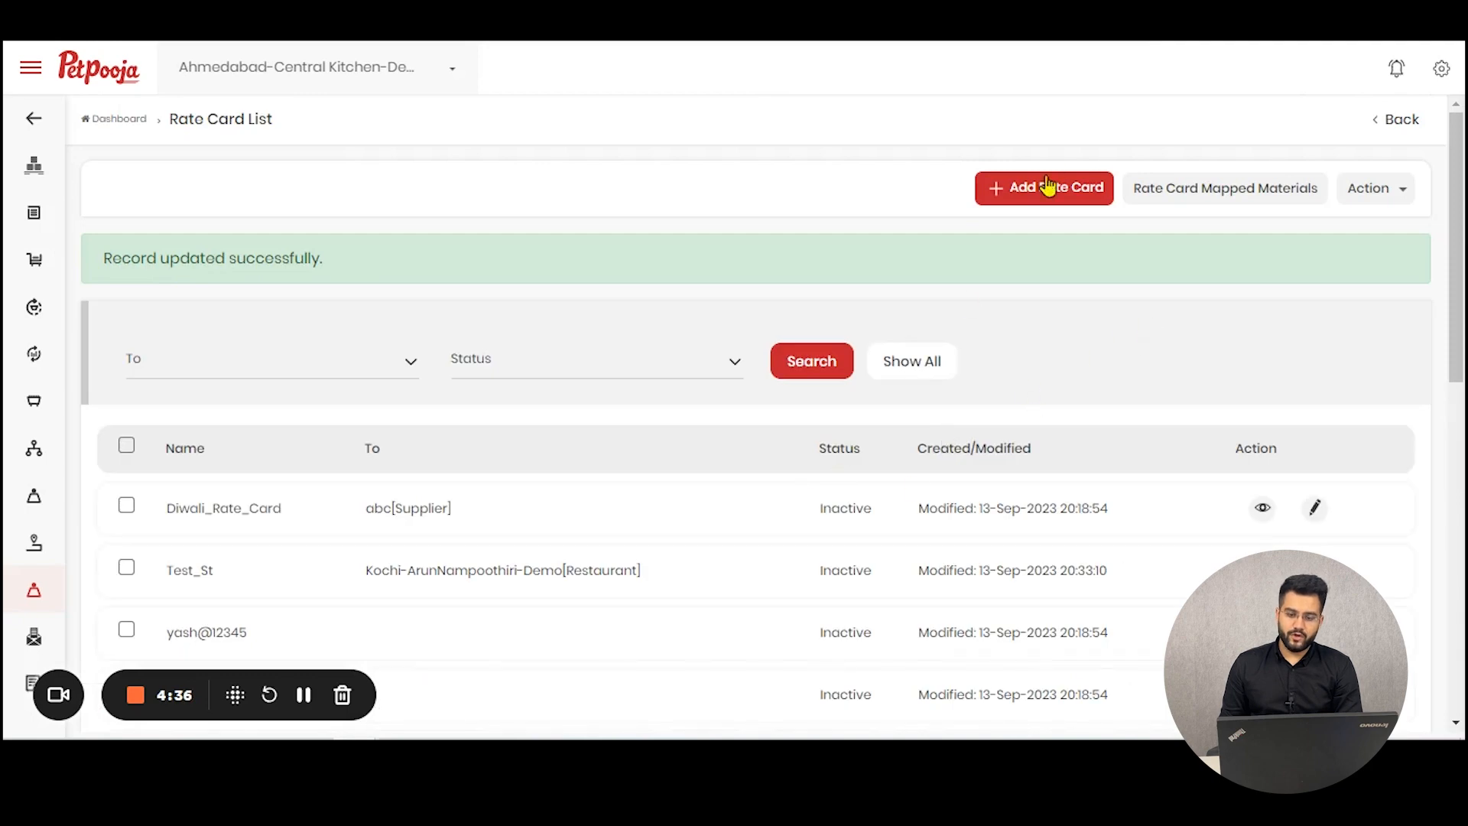
Step: Start a new supplier rate card named Christmas with A TO Z BAZAR as its supplier
{"action": "left_click", "coordinate": [1074, 200]}
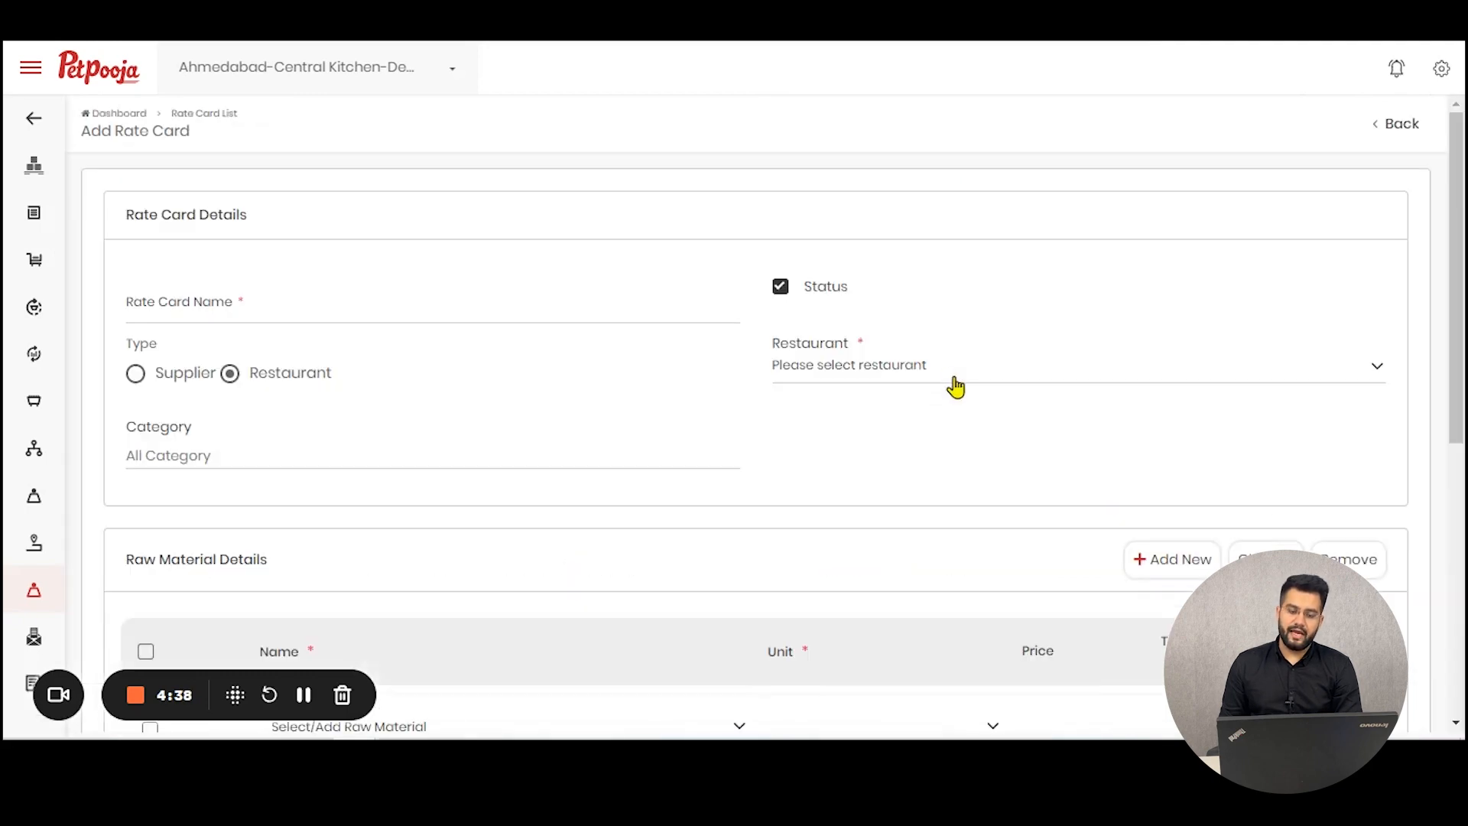
{"action": "left_click", "coordinate": [947, 382]}
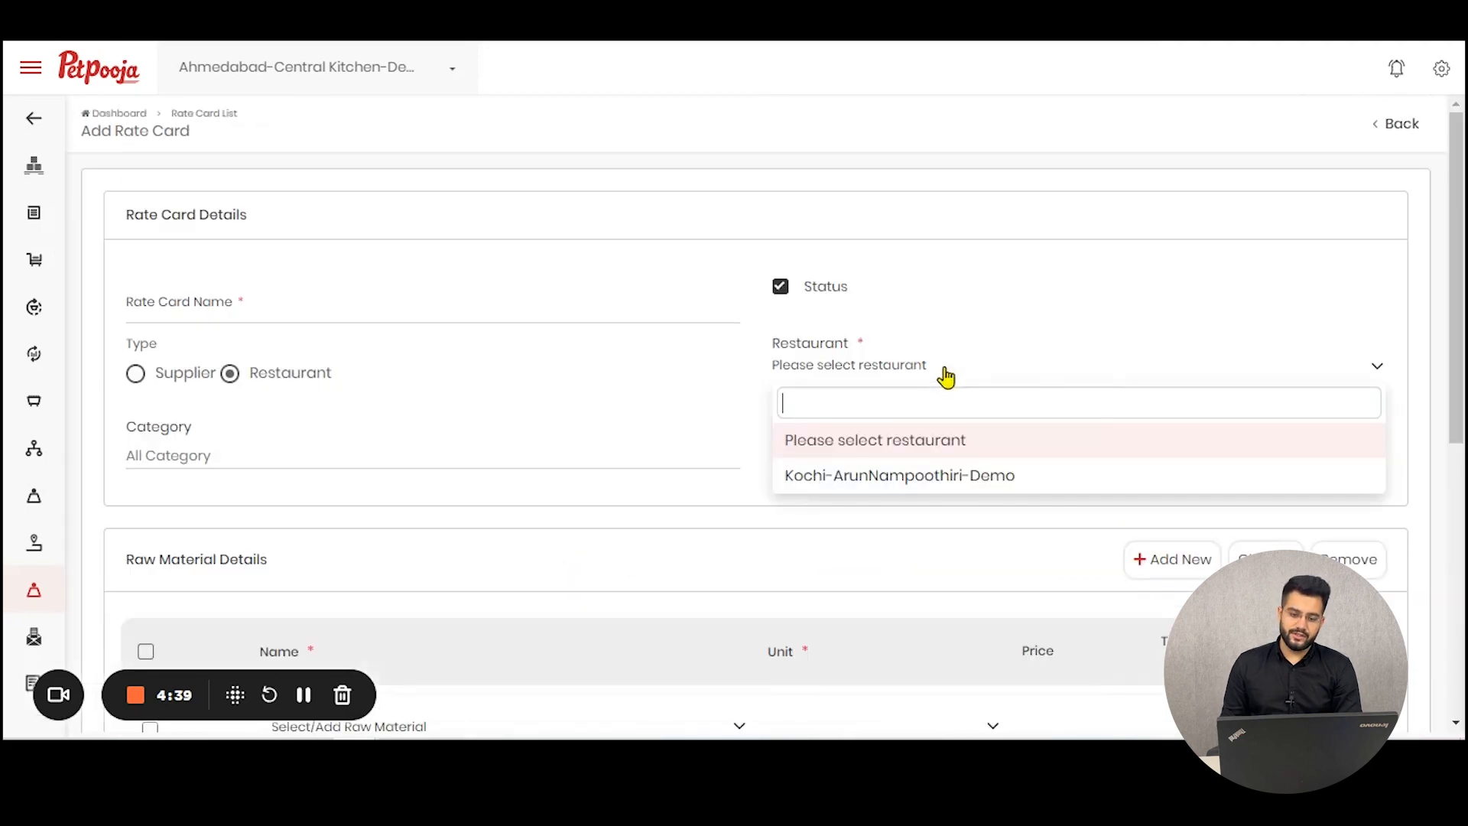
{"action": "left_click", "coordinate": [145, 374]}
{"action": "left_click", "coordinate": [973, 364]}
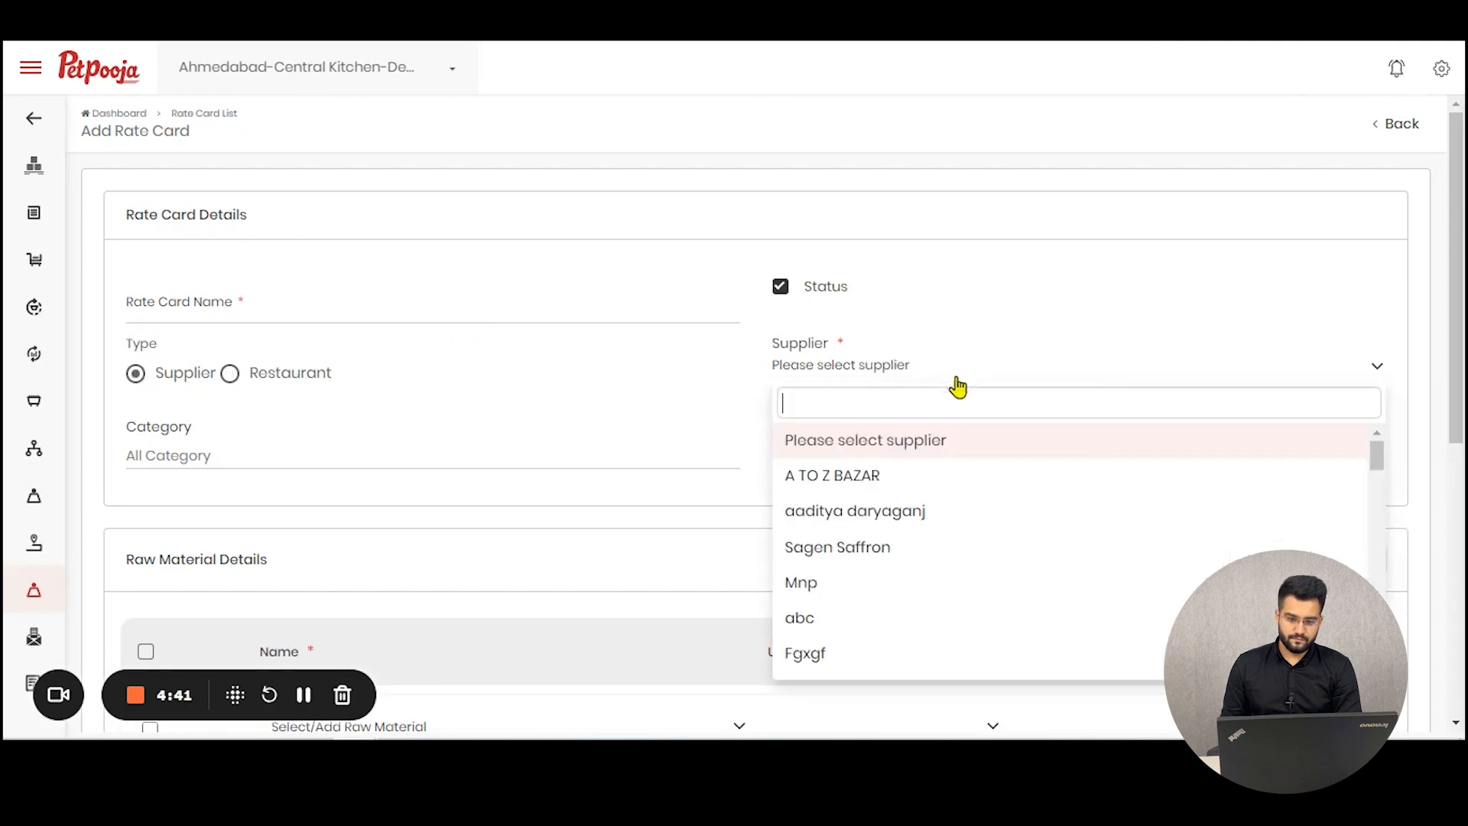
{"action": "left_click", "coordinate": [893, 482]}
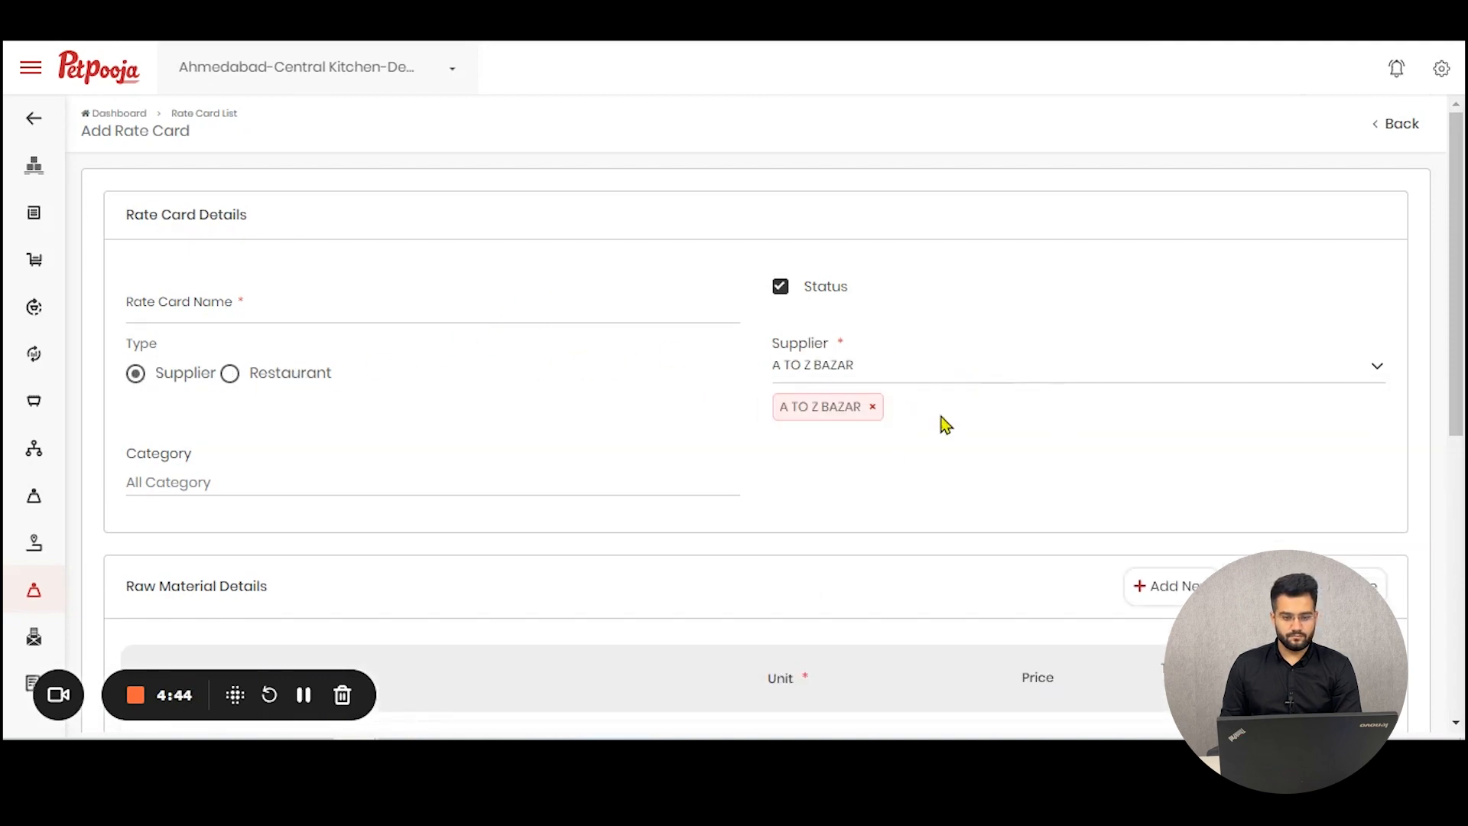
{"action": "left_click", "coordinate": [382, 315]}
{"action": "type", "text": "c"}
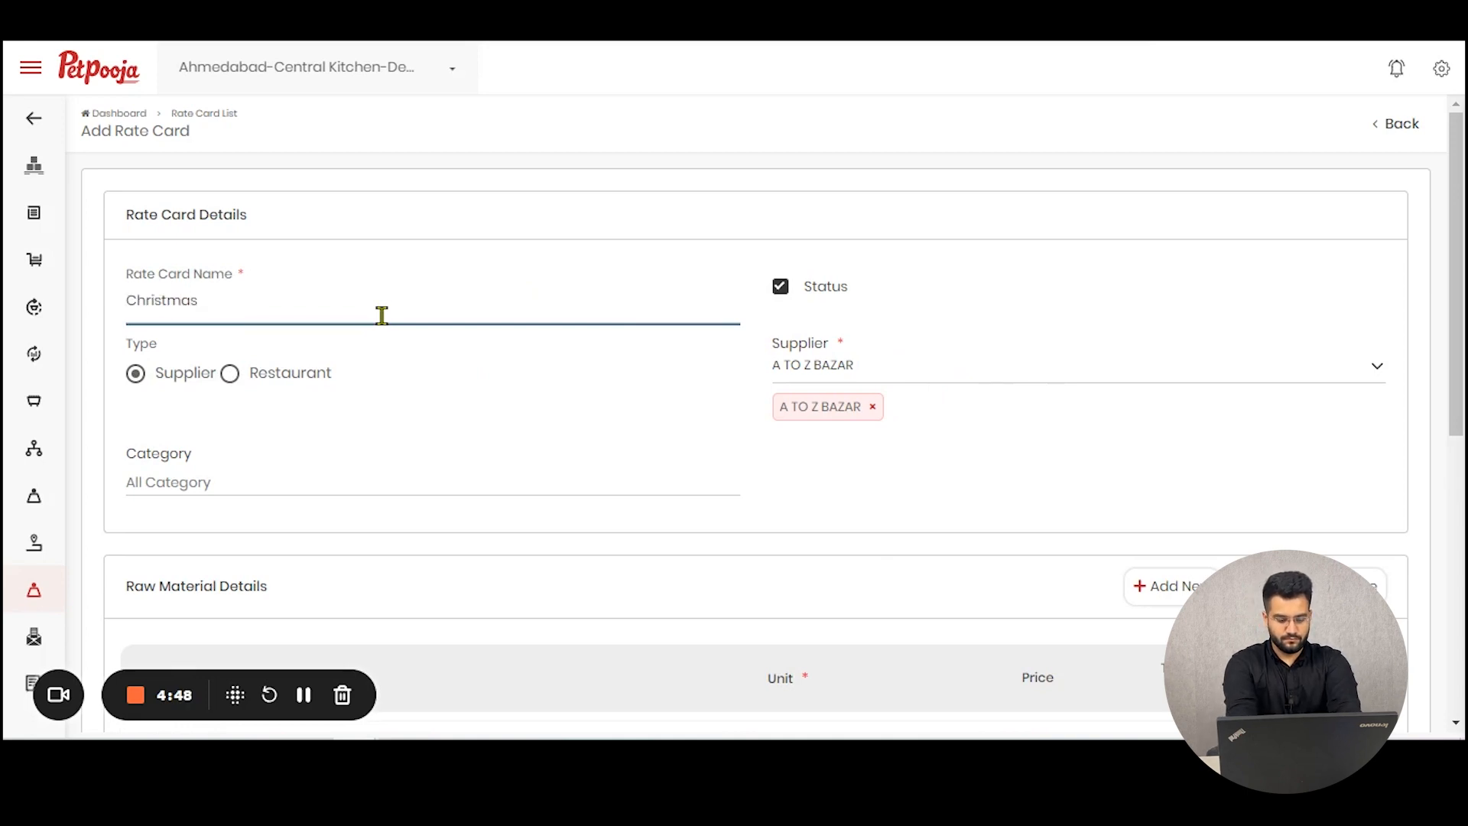
Step: Choose (paul & Mike)sp Ch Bar -72 Percent Vegan Chocolate as the first raw material
{"action": "scroll", "coordinate": [382, 316], "scroll_direction": "down", "scroll_amount": 5}
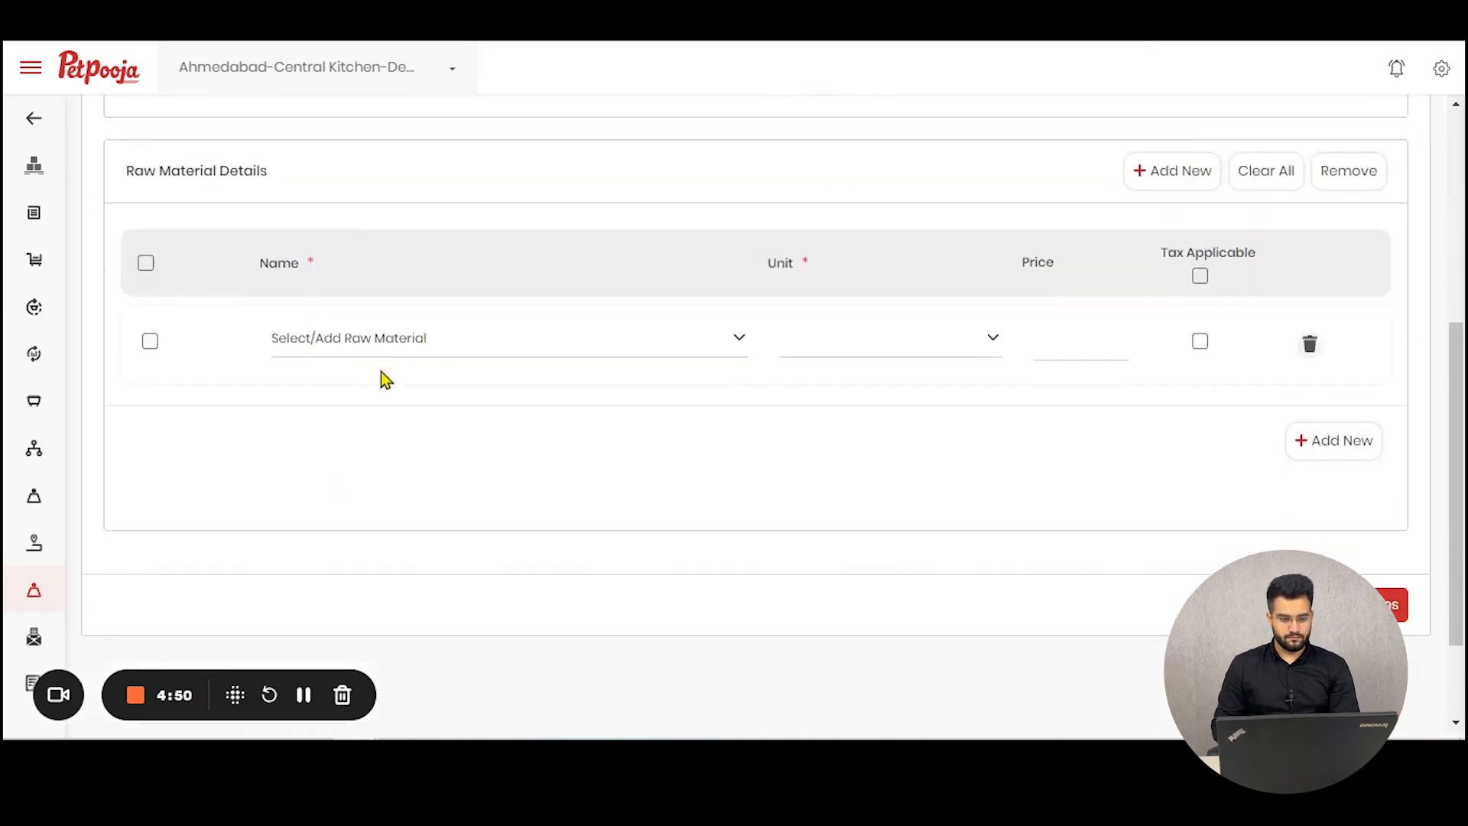
{"action": "left_click", "coordinate": [417, 344]}
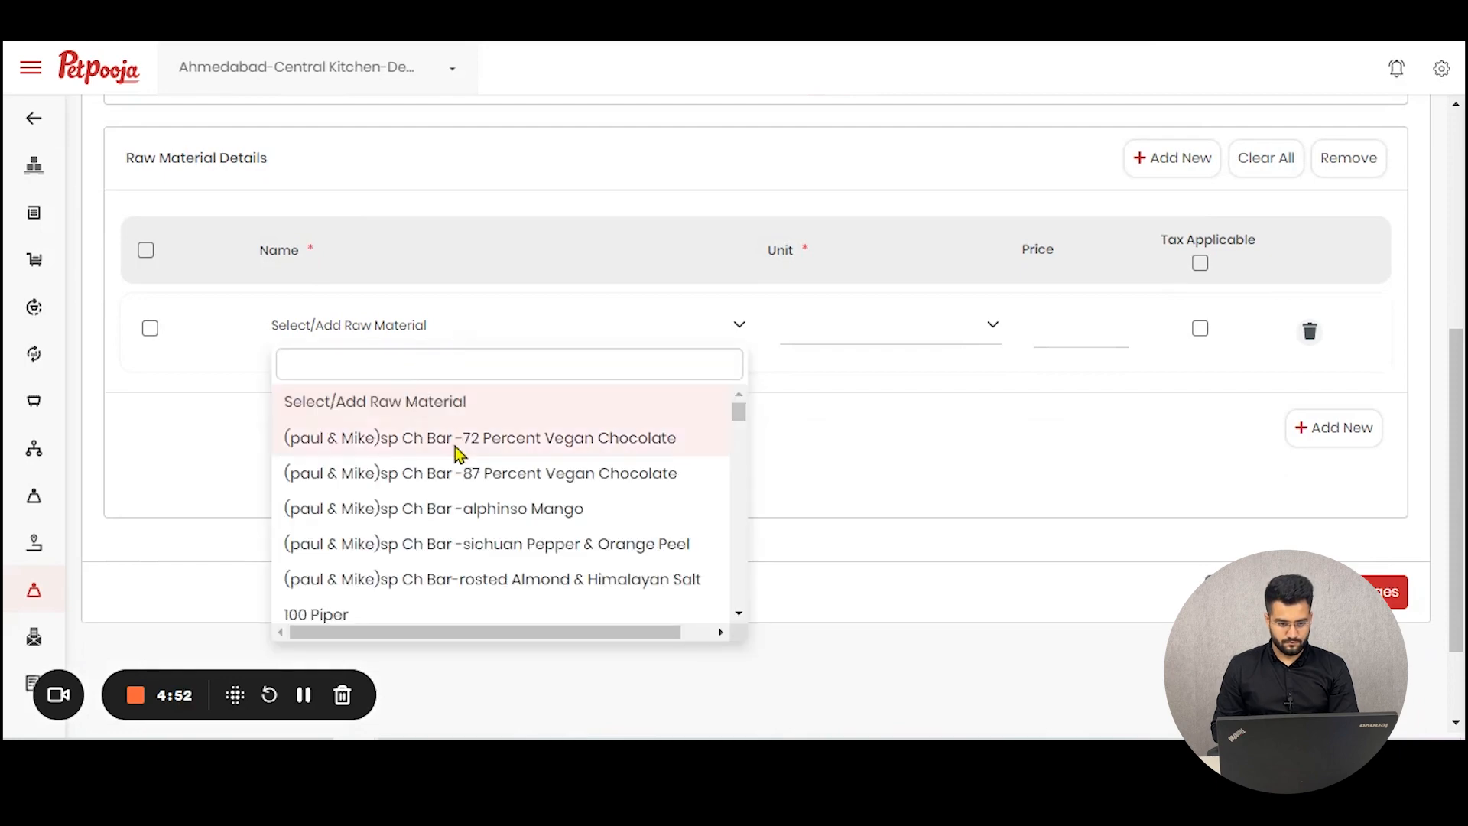
{"action": "left_click", "coordinate": [458, 440]}
Step: Add a second raw material row with 4700 Bc Popcorn -caramel Popcorn (small)
{"action": "left_click", "coordinate": [1300, 434]}
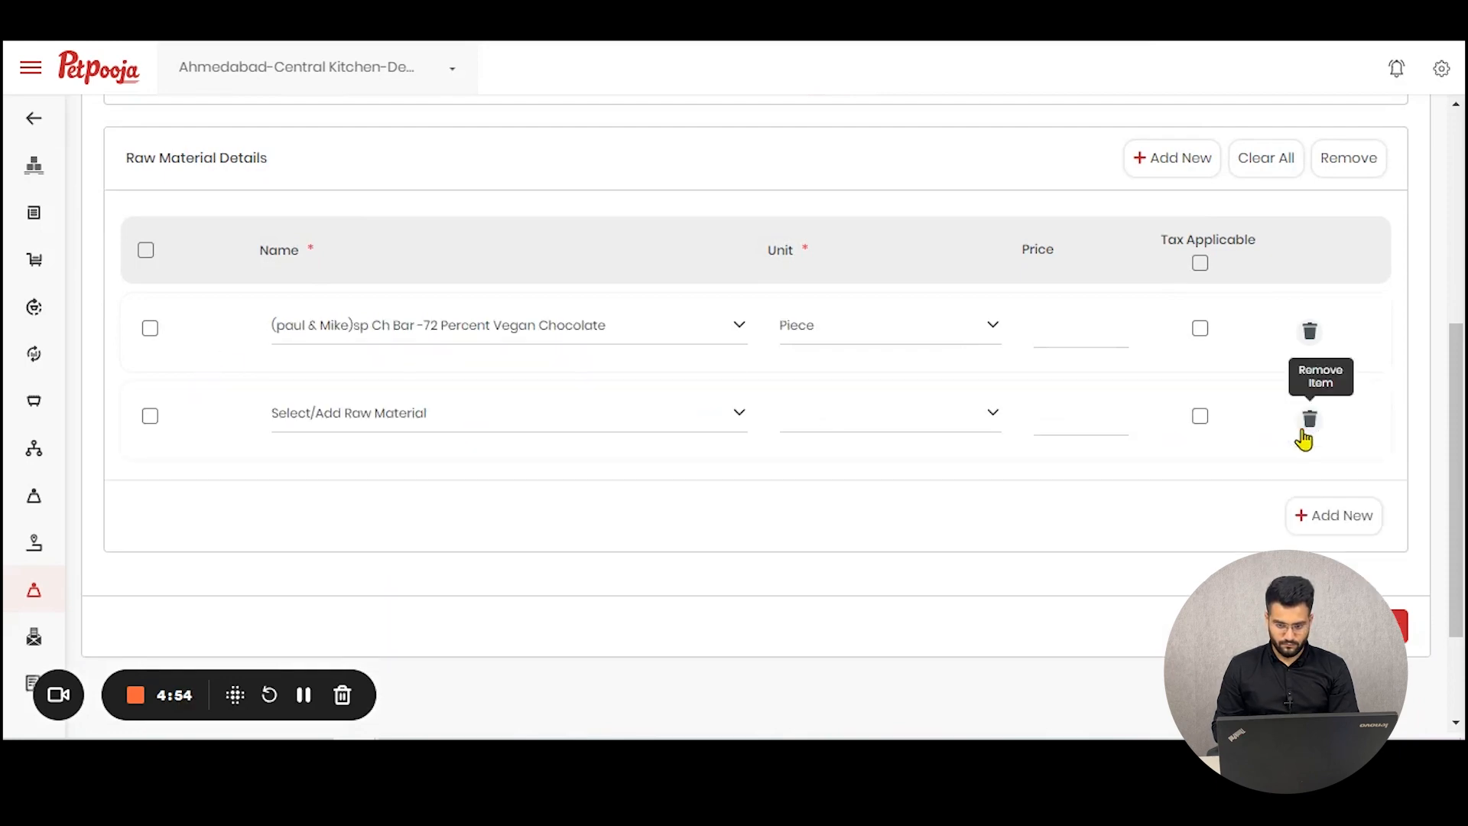
{"action": "left_click", "coordinate": [1307, 423]}
{"action": "left_click", "coordinate": [921, 145]}
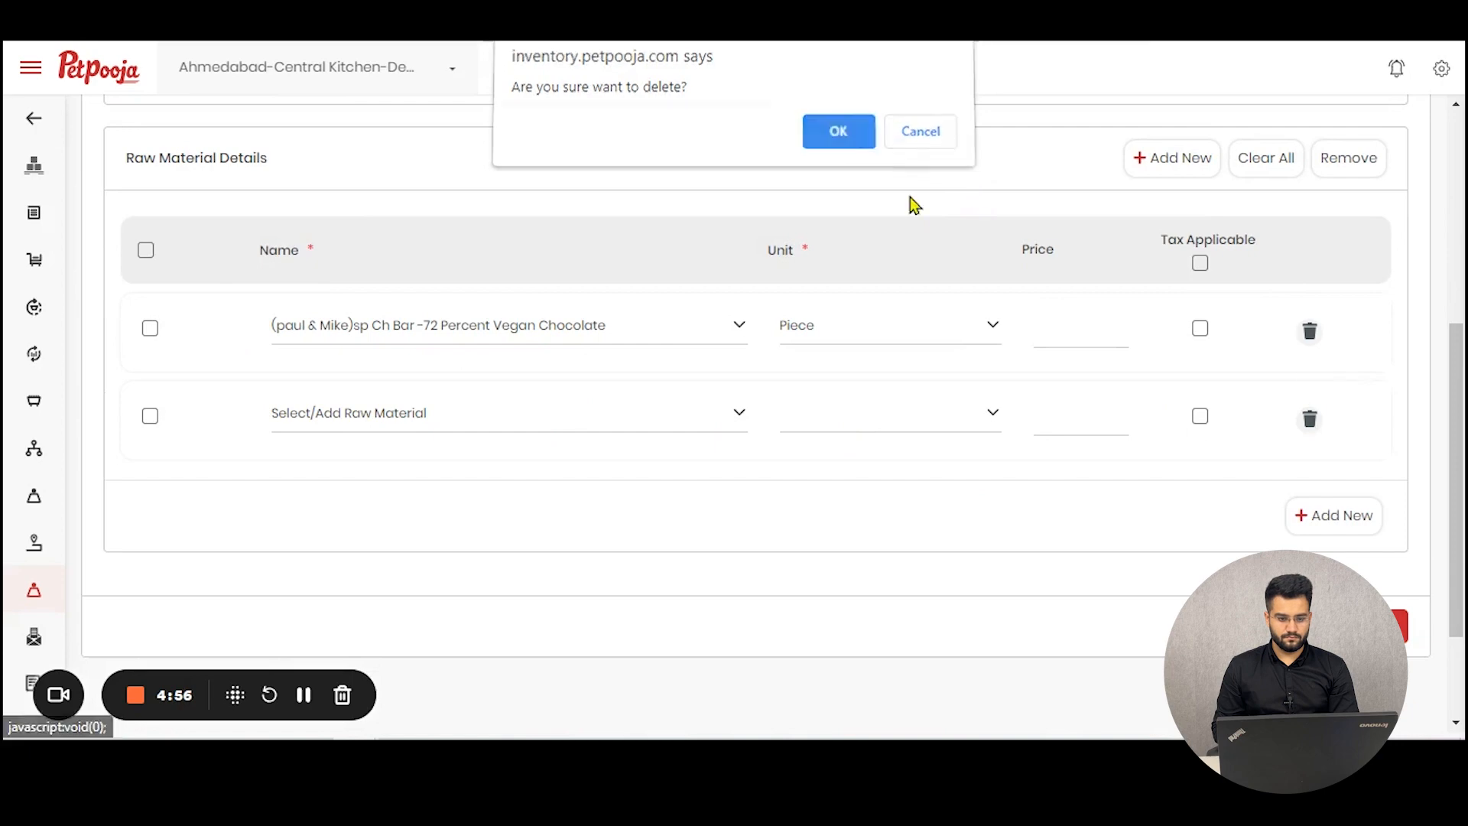
{"action": "left_click", "coordinate": [617, 433]}
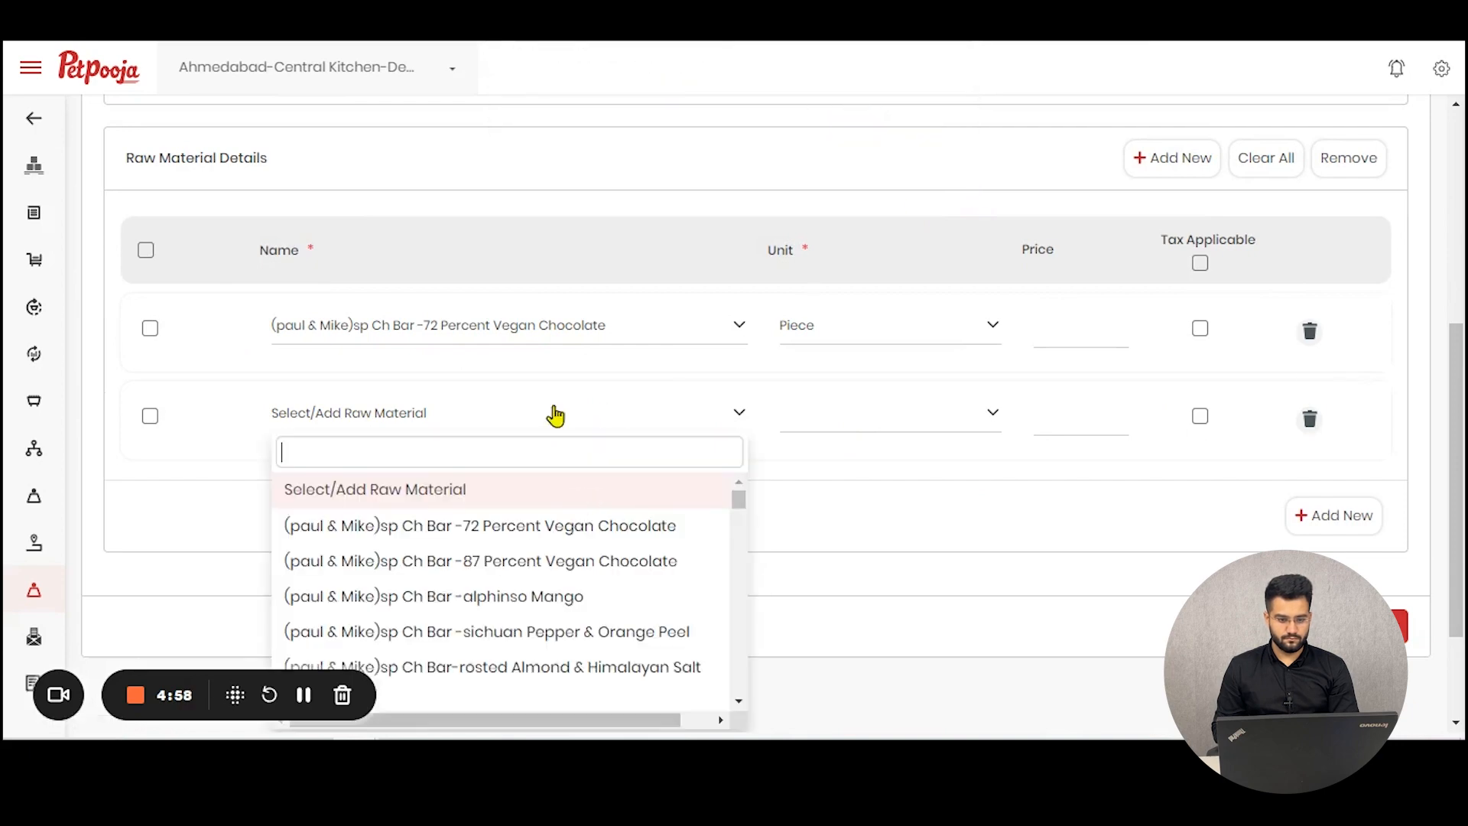
{"action": "scroll", "coordinate": [551, 658], "scroll_direction": "down", "scroll_amount": 3}
{"action": "left_click", "coordinate": [572, 596]}
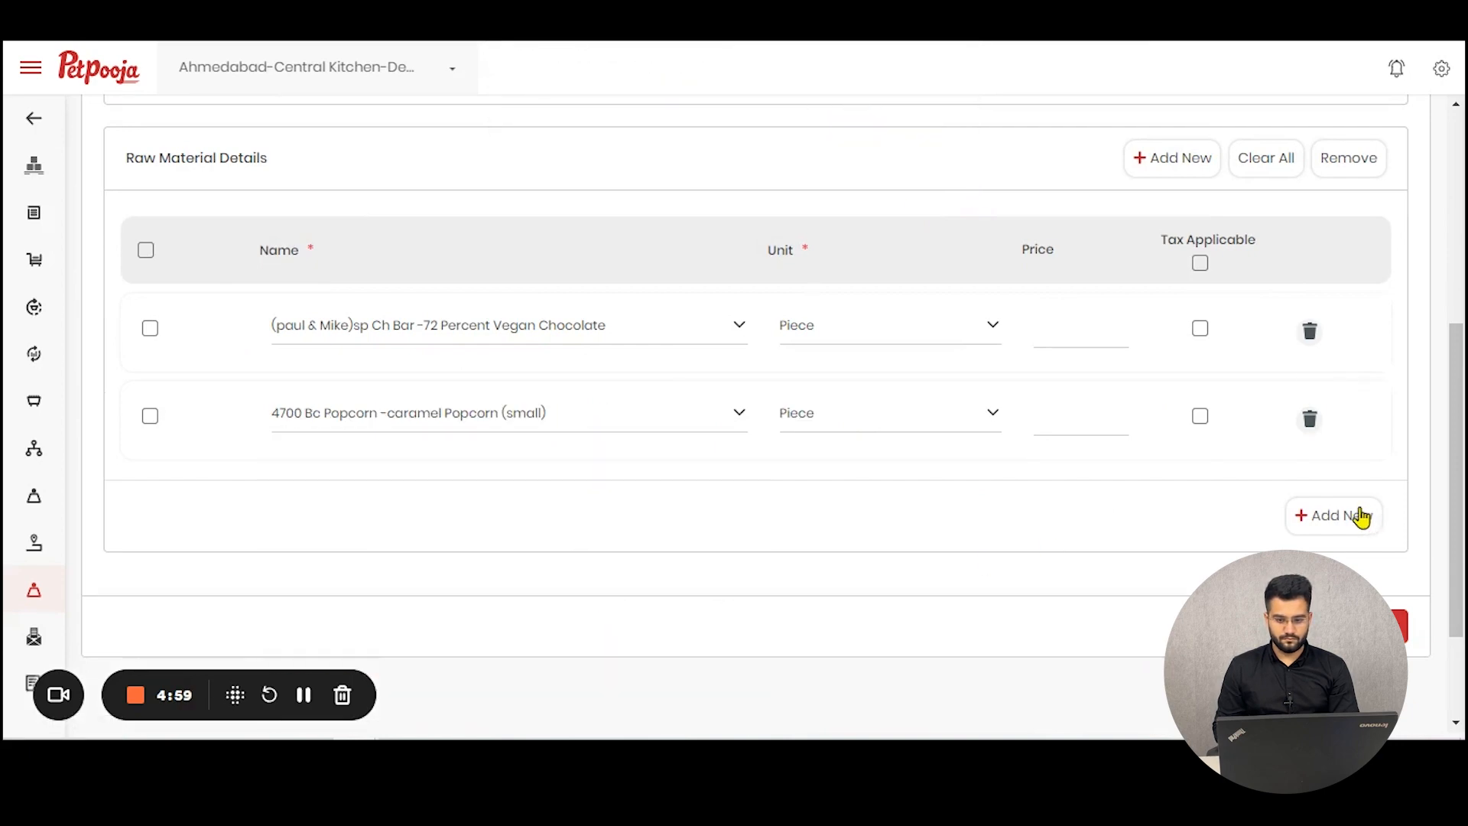
Step: Add a third raw material row with Ai Box -classic Salted
{"action": "left_click", "coordinate": [1360, 518]}
{"action": "left_click", "coordinate": [541, 526]}
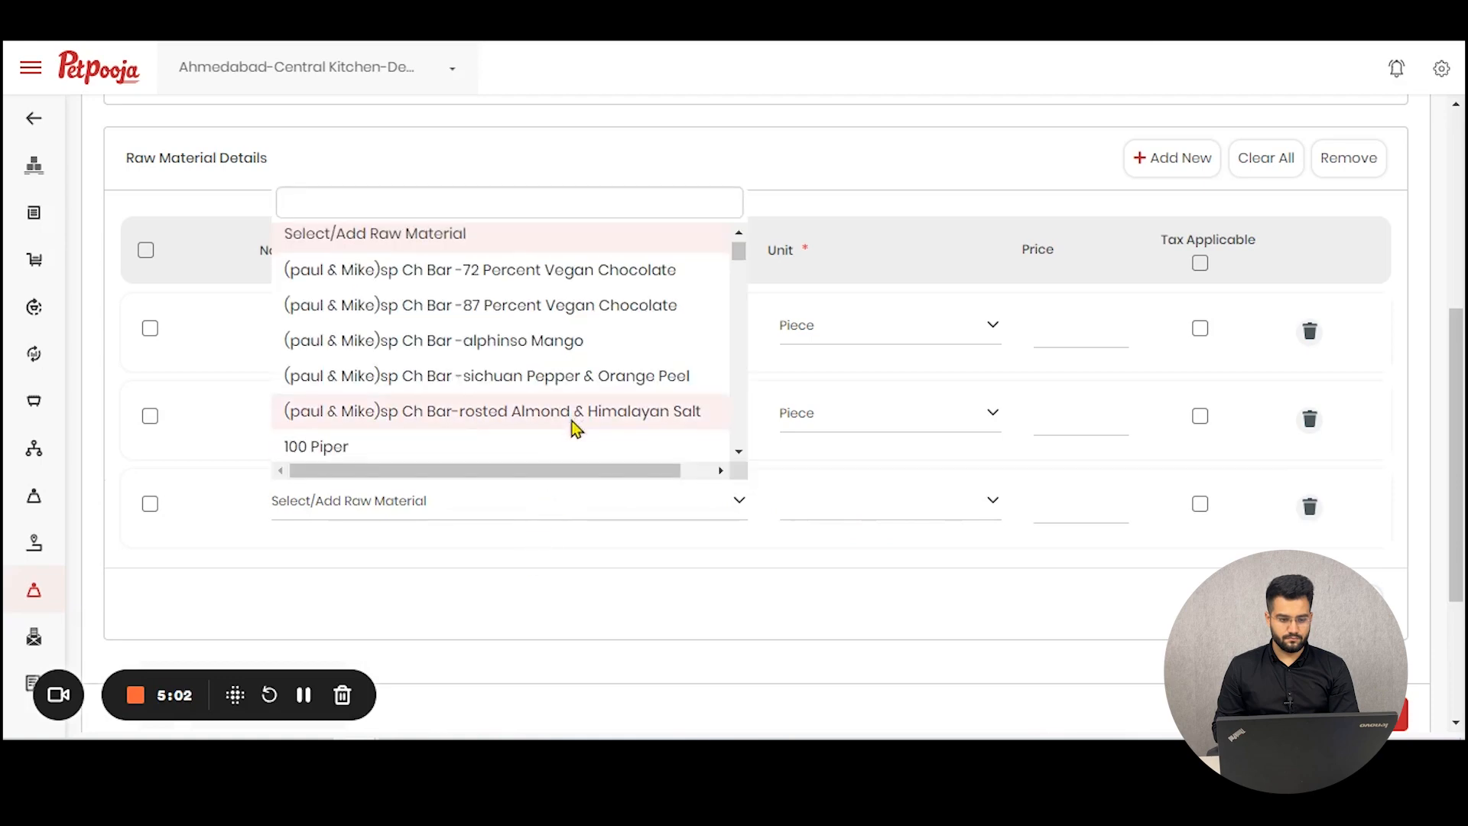
{"action": "scroll", "coordinate": [576, 426], "scroll_direction": "down", "scroll_amount": 3}
{"action": "left_click", "coordinate": [544, 419]}
Step: Add a fourth raw material row with Akhrot Barfi
{"action": "left_click", "coordinate": [1340, 604]}
{"action": "scroll", "coordinate": [646, 516], "scroll_direction": "down", "scroll_amount": 3}
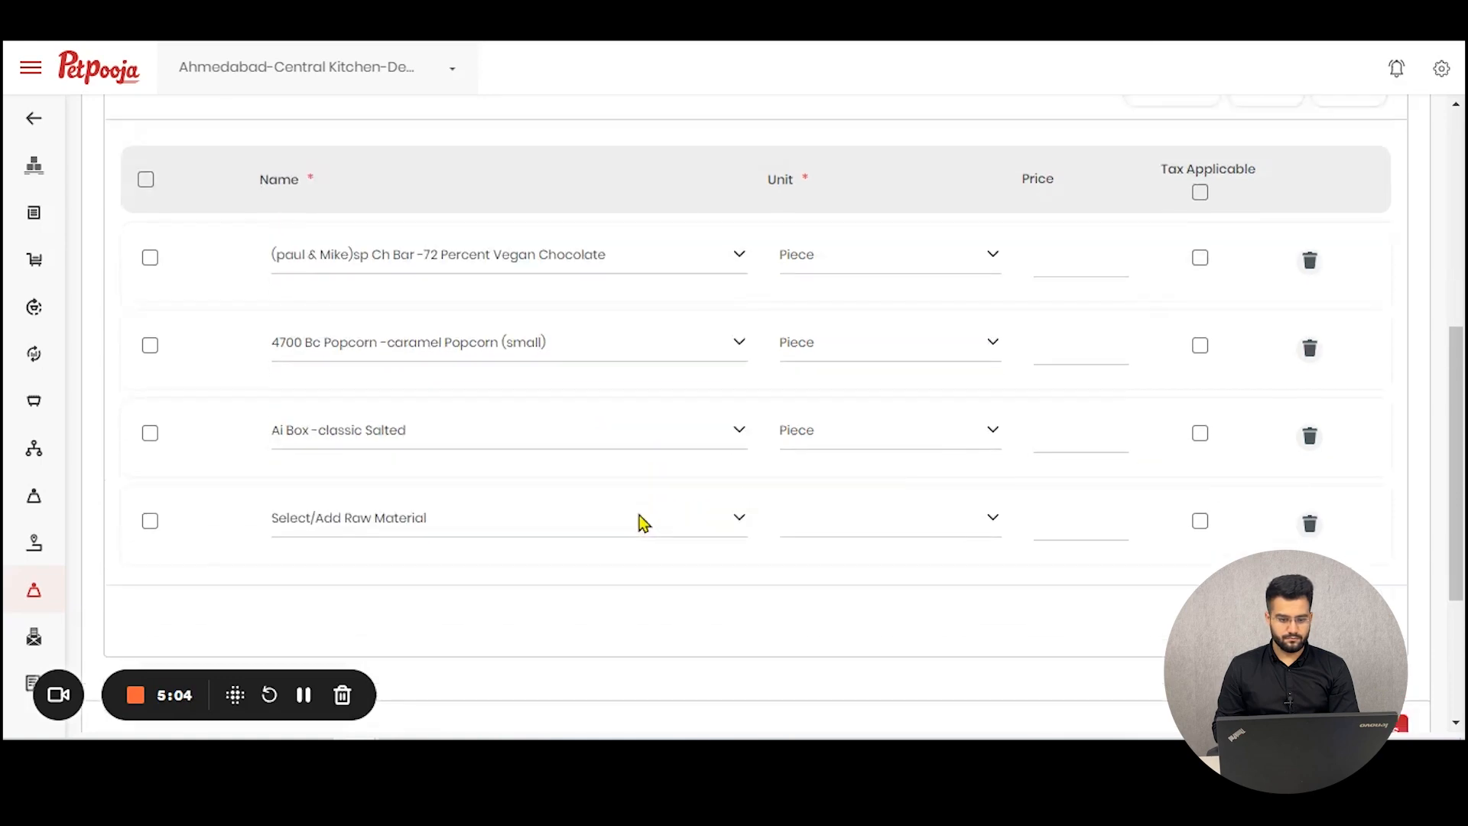
{"action": "left_click", "coordinate": [520, 377]}
{"action": "scroll", "coordinate": [504, 560], "scroll_direction": "down", "scroll_amount": 3}
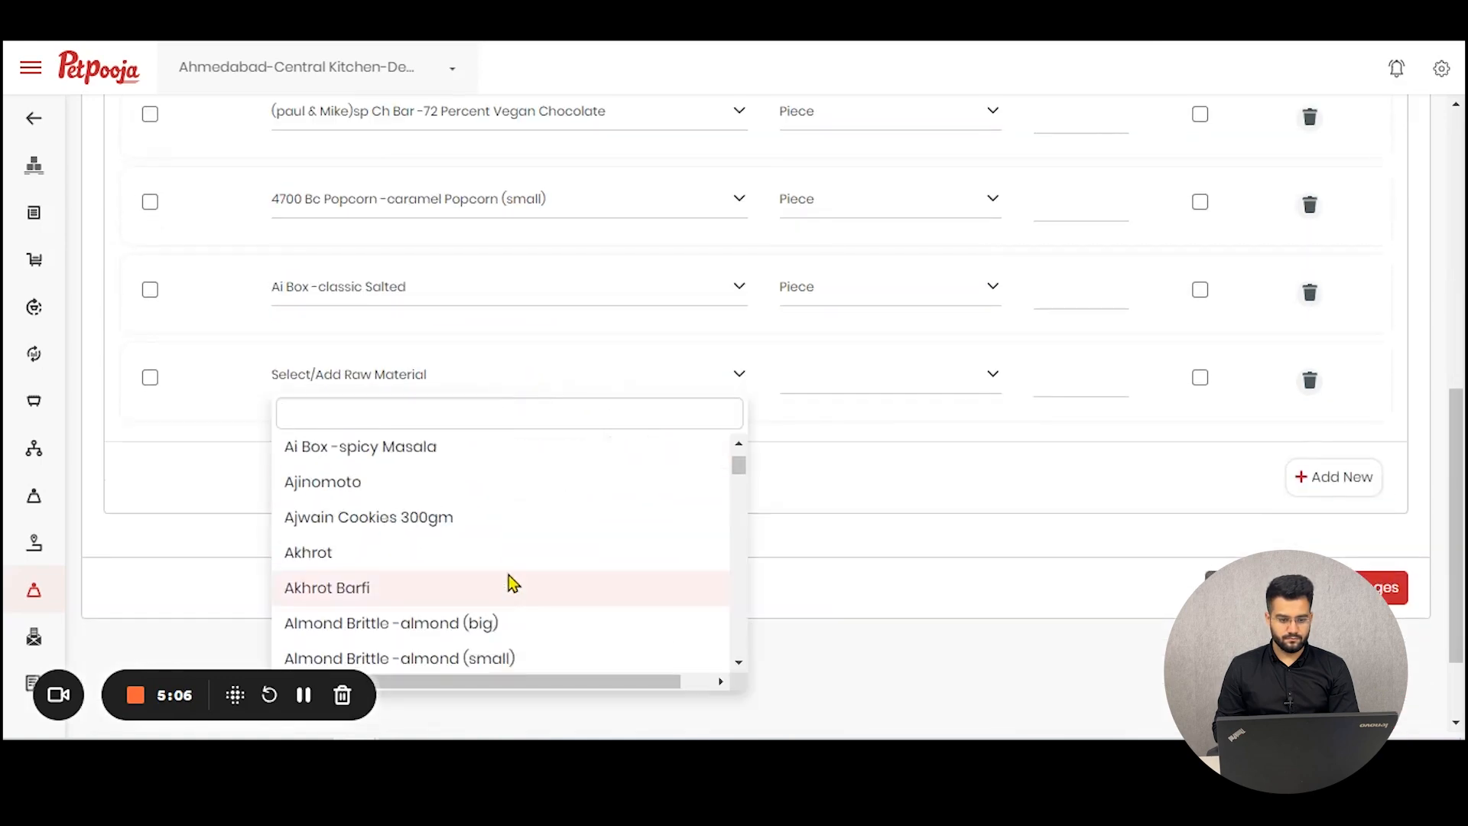
{"action": "left_click", "coordinate": [510, 585]}
{"action": "scroll", "coordinate": [1016, 275], "scroll_direction": "up", "scroll_amount": 4}
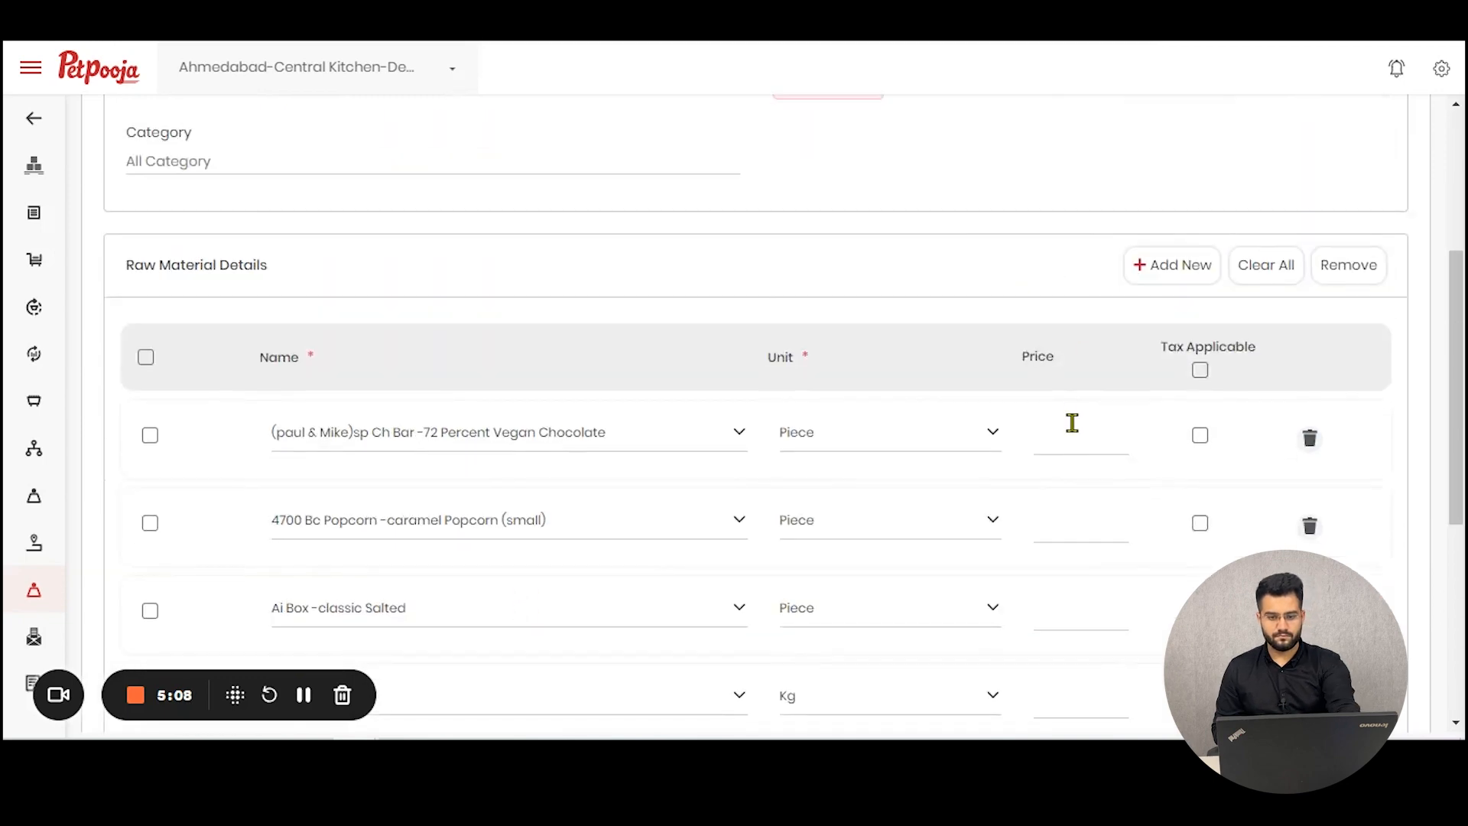
Step: Set the first raw material's price to 100
{"action": "left_click", "coordinate": [1072, 430]}
{"action": "type", "text": "100"}
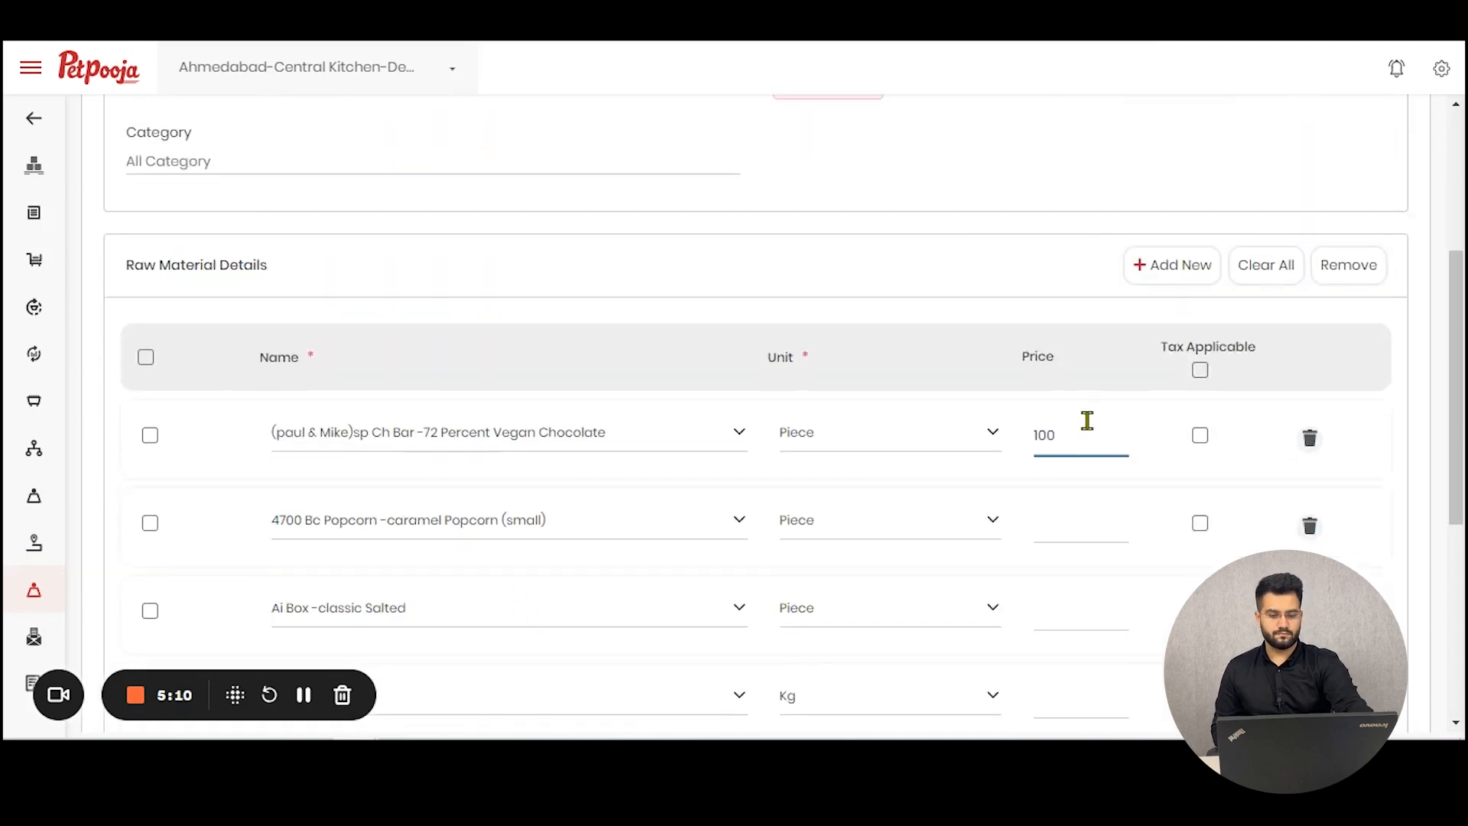
{"action": "left_click_drag", "start_coordinate": [1056, 436], "coordinate": [1031, 439]}
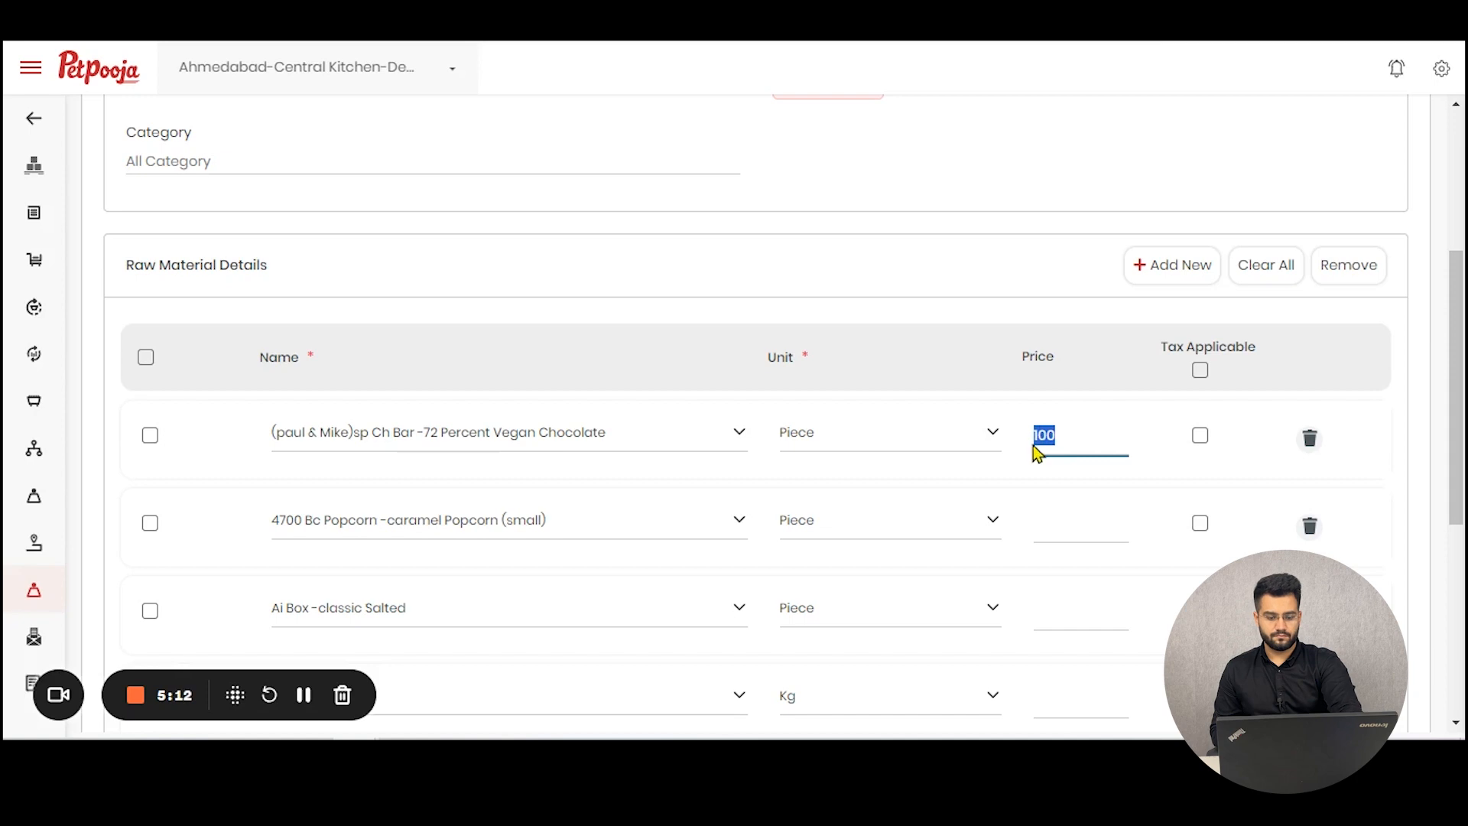
Step: Set the second raw material's price to 100
{"action": "left_click", "coordinate": [1076, 519]}
{"action": "type", "text": "https://ww"}
{"action": "scroll", "coordinate": [1077, 526], "scroll_direction": "down", "scroll_amount": 5}
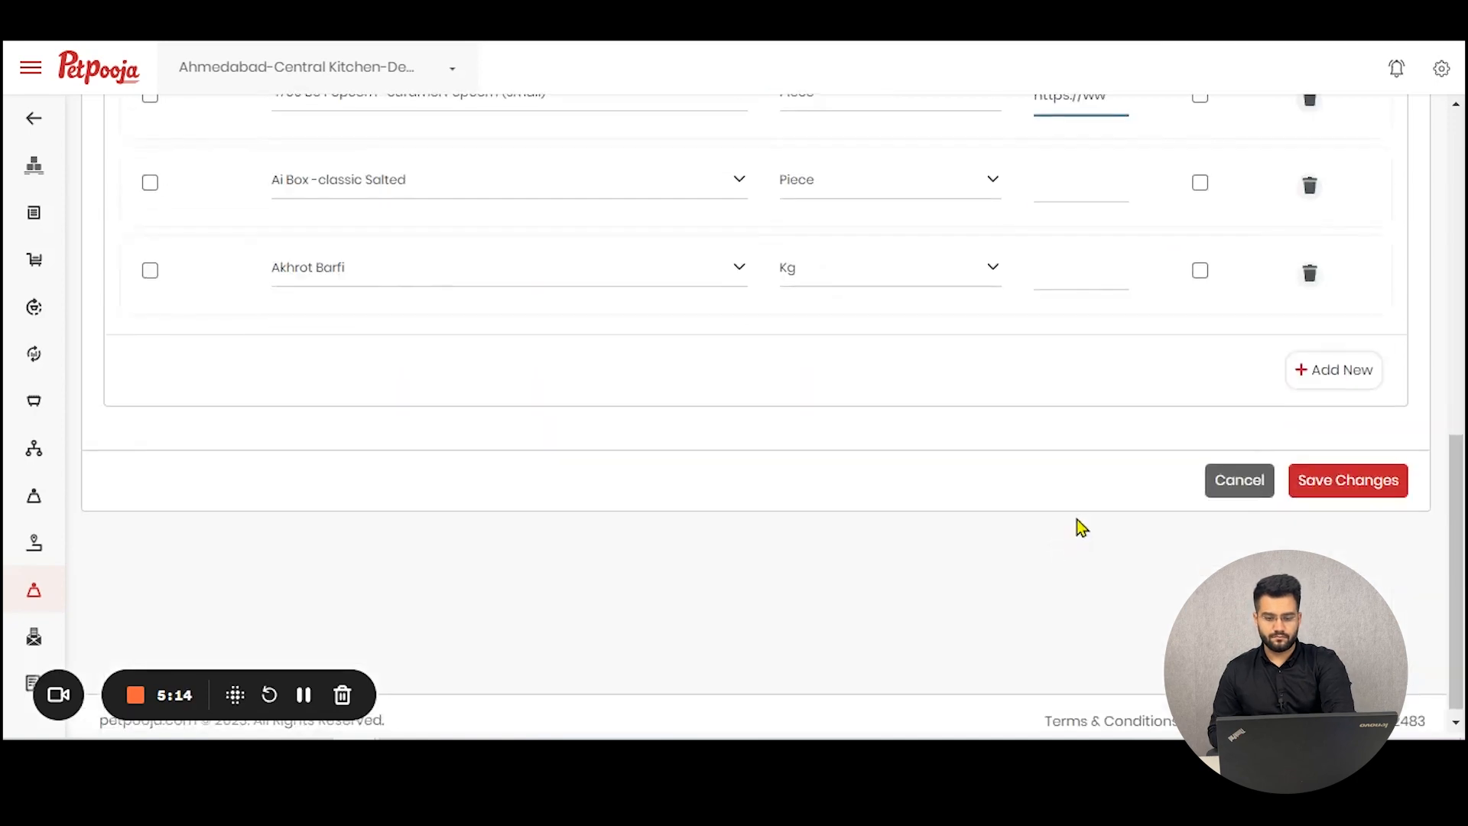
{"action": "scroll", "coordinate": [1082, 513], "scroll_direction": "up", "scroll_amount": 5}
{"action": "key", "text": "ctrl+a"}
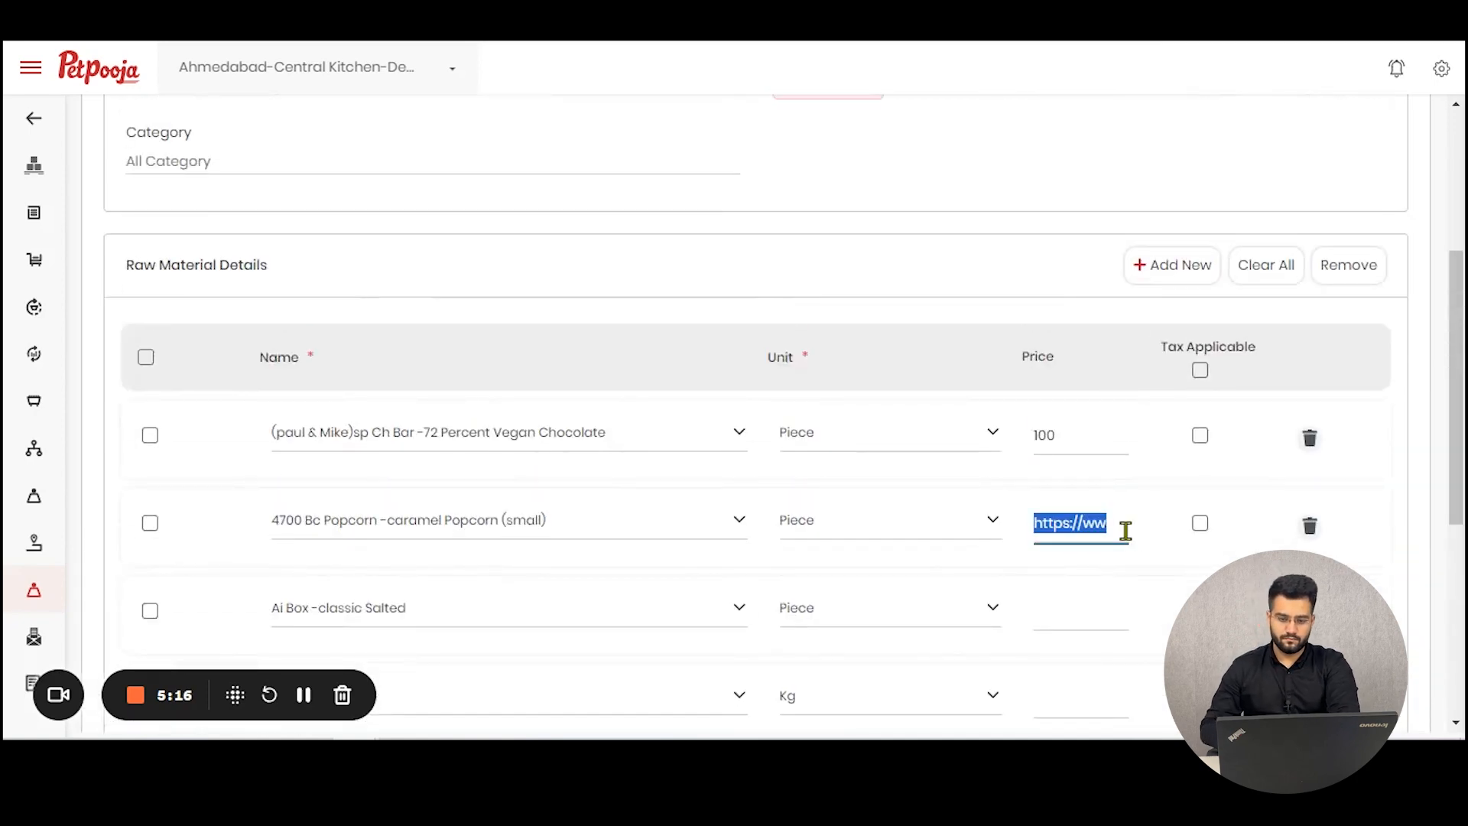
{"action": "key", "text": "BackSpace"}
{"action": "type", "text": "100"}
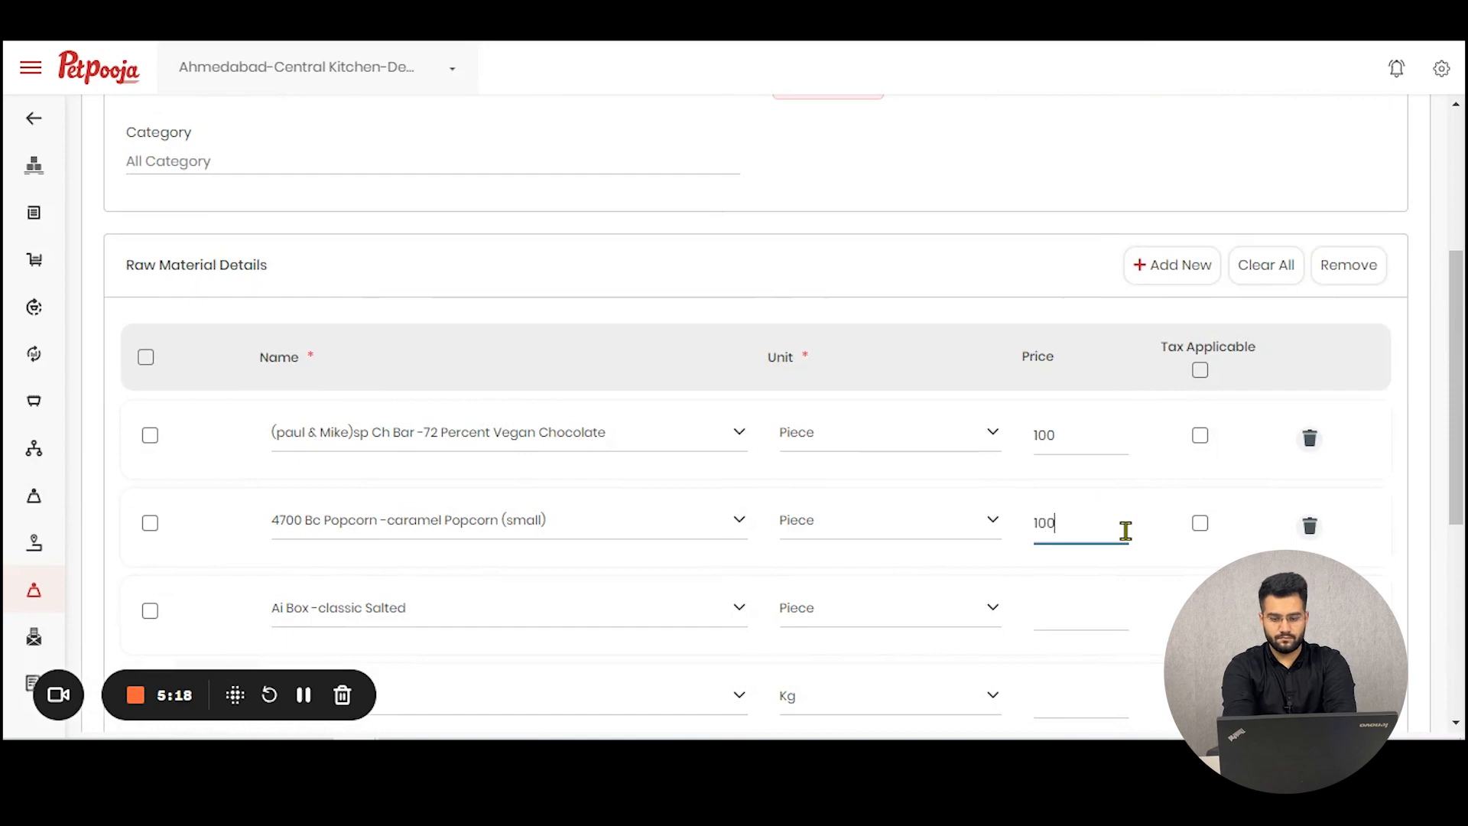
Step: Set the third raw material's price to 100
{"action": "left_click", "coordinate": [1082, 621]}
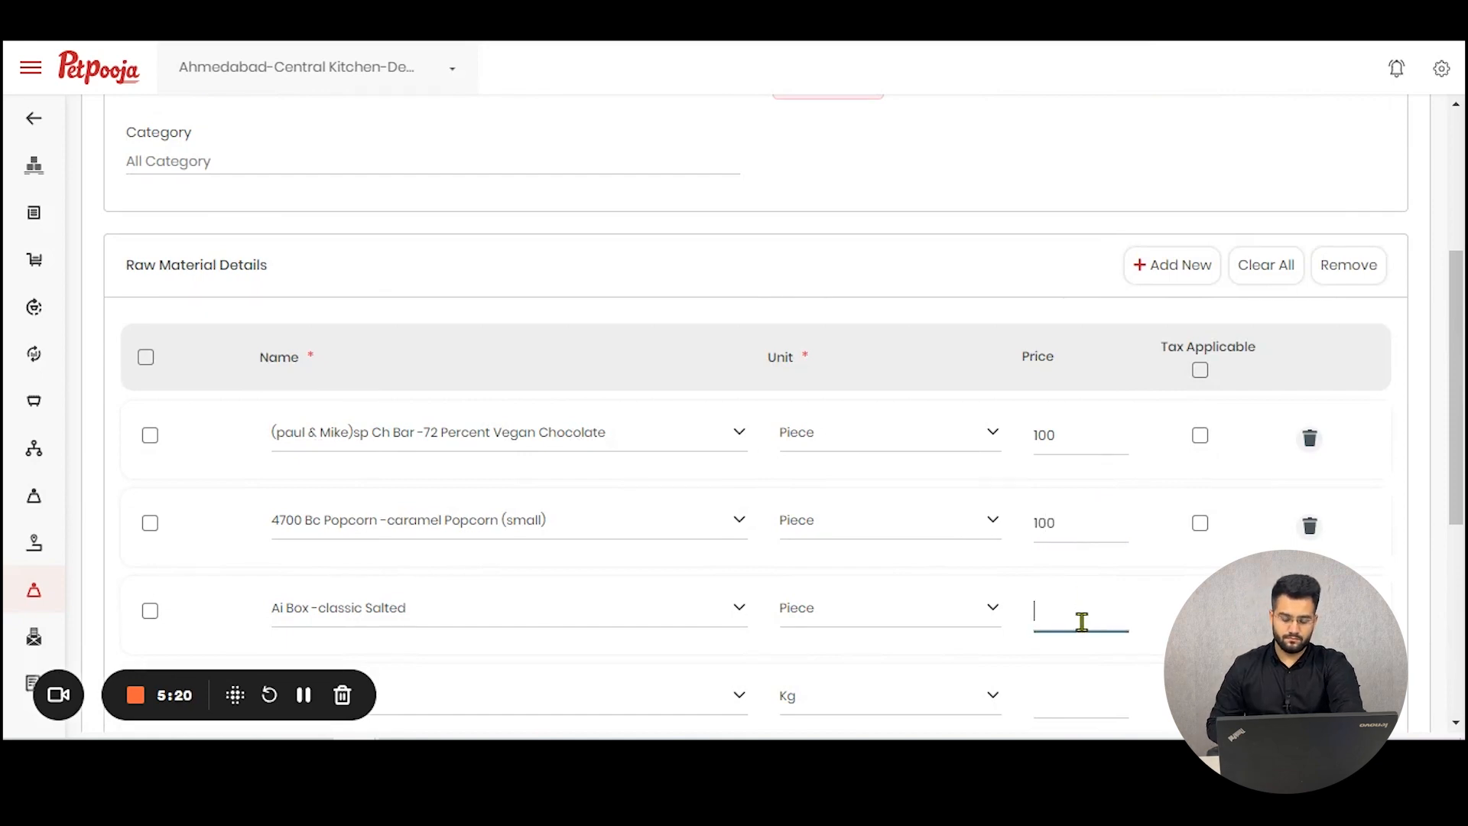
{"action": "type", "text": "100"}
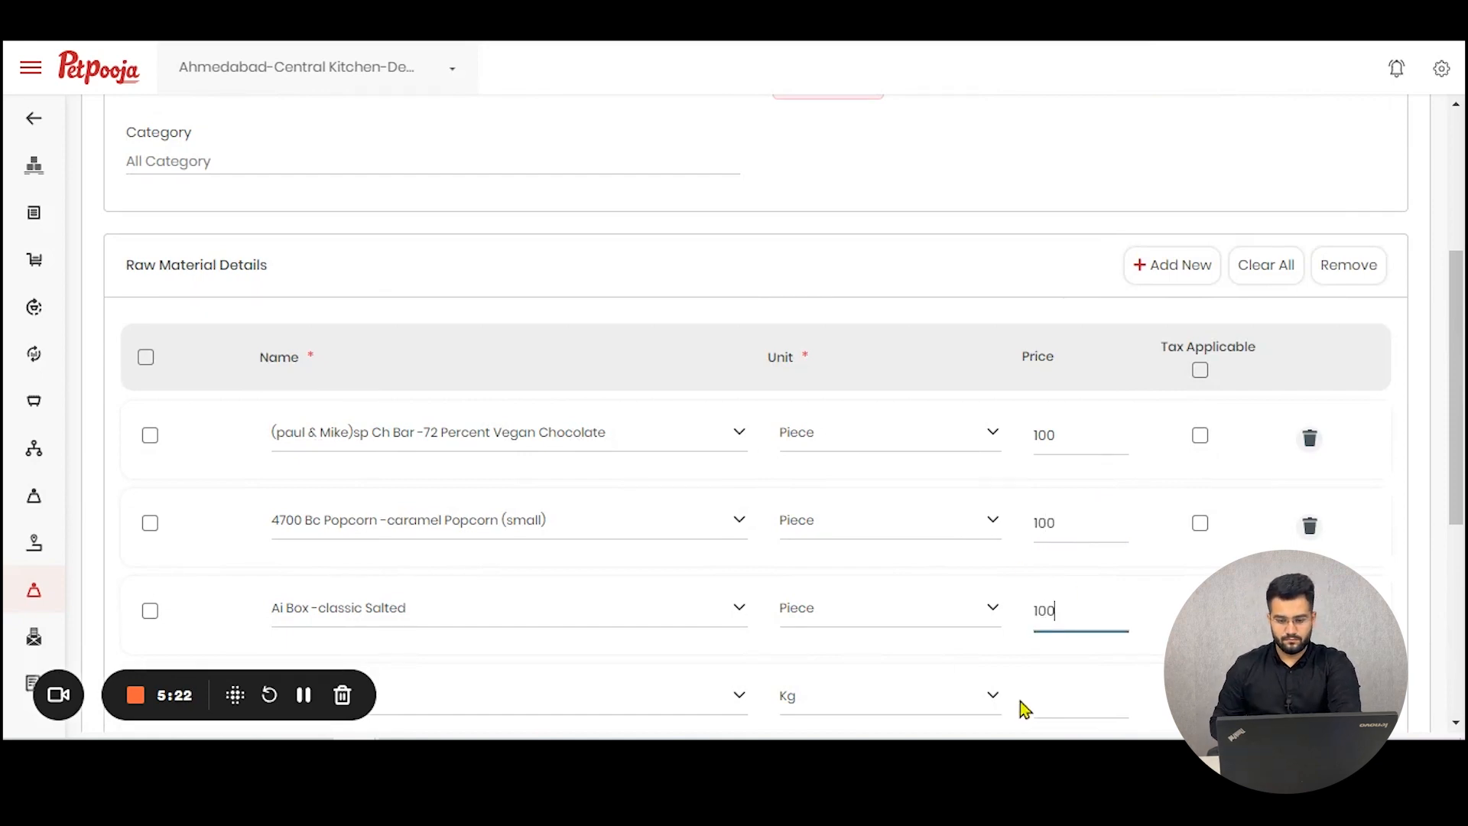
Step: Set the fourth raw material's price to 100 and save the Christmas rate card
{"action": "left_click", "coordinate": [1077, 700]}
{"action": "type", "text": "100"}
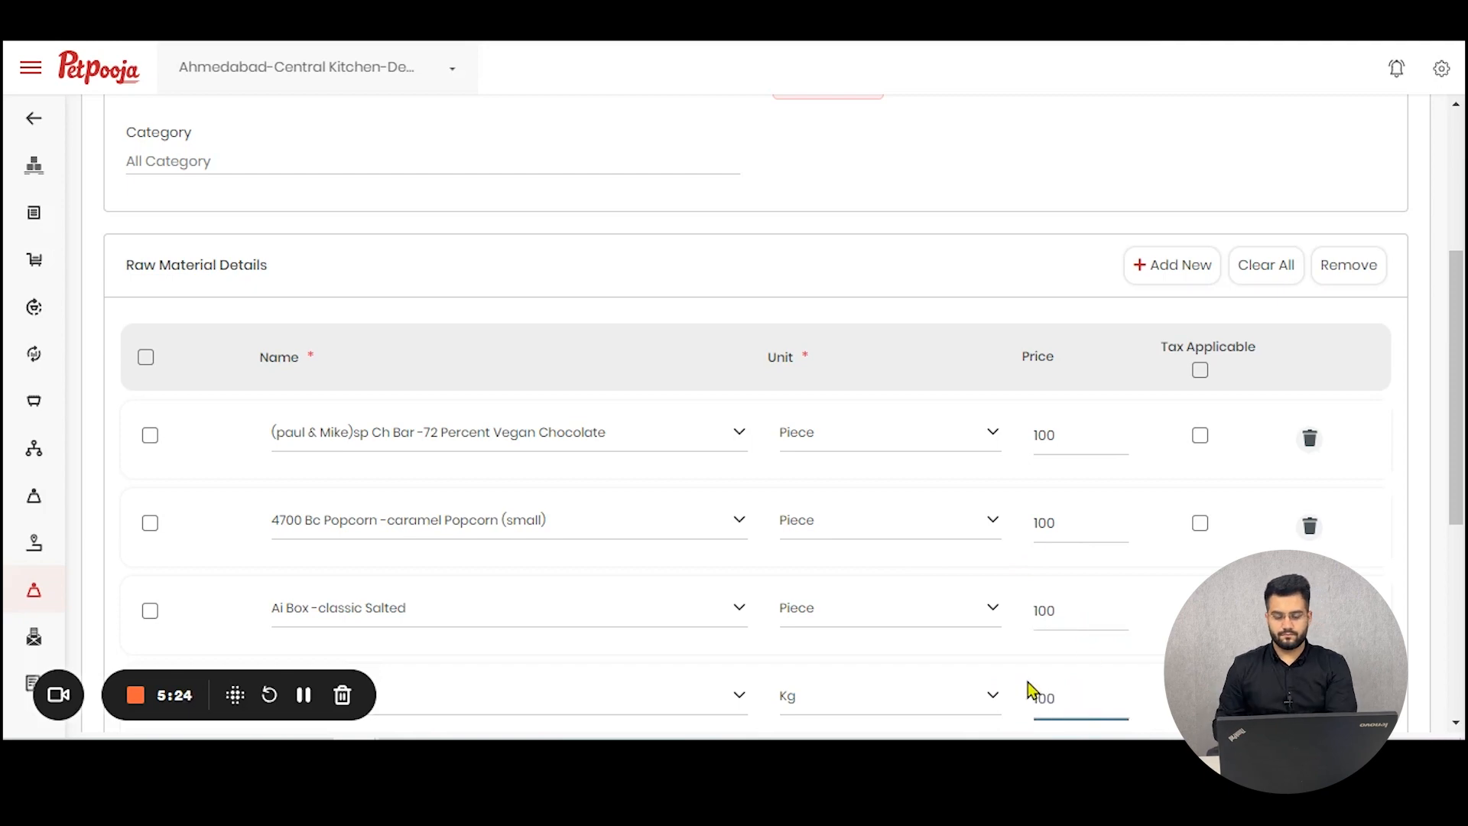
{"action": "scroll", "coordinate": [1293, 543], "scroll_direction": "down", "scroll_amount": 5}
{"action": "left_click", "coordinate": [1375, 484]}
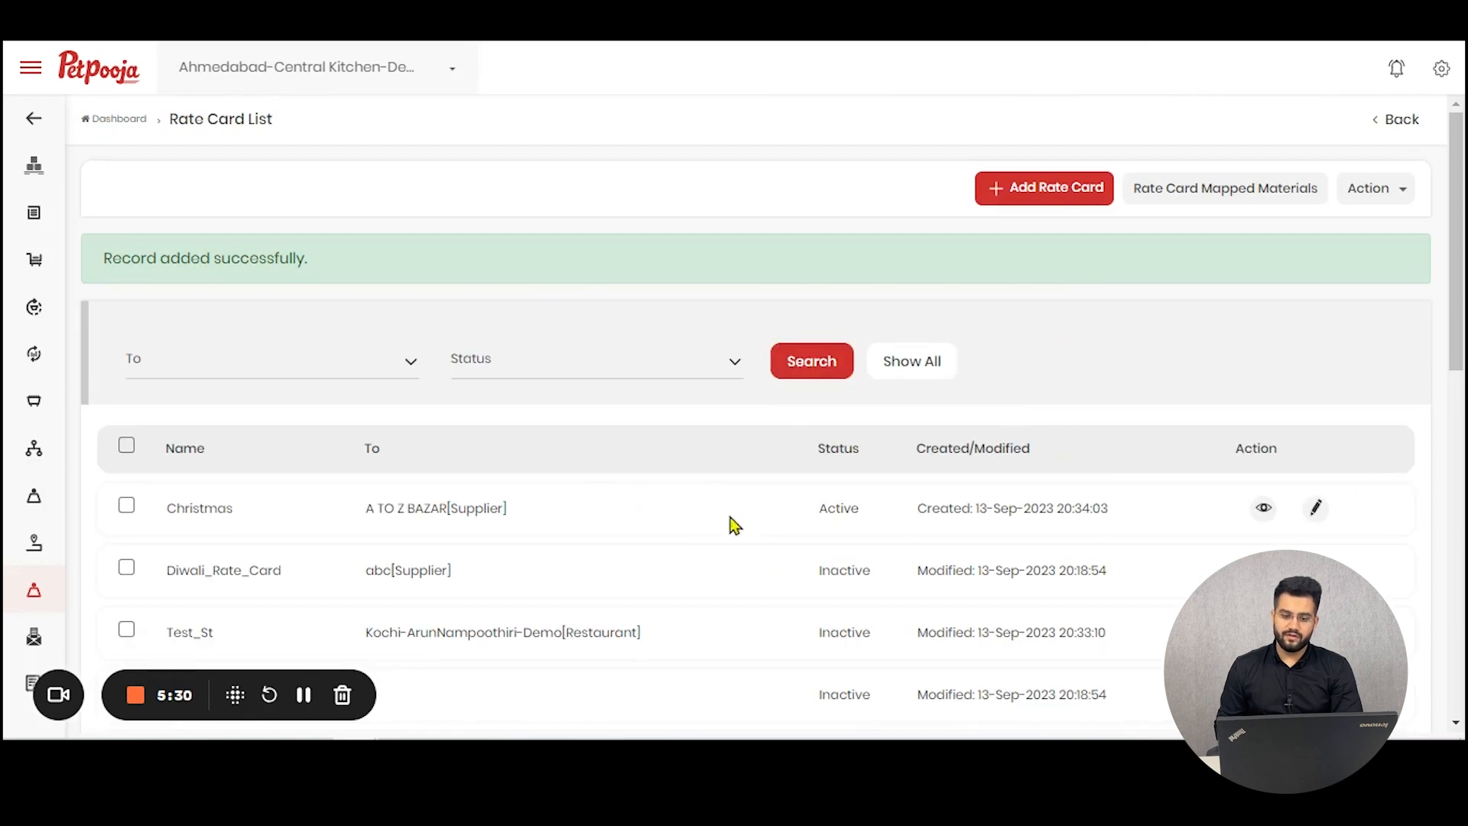
Step: Open the rate card mapped materials for Ai Box -classic Salted and enter 100 as the price to update all rate cards
{"action": "left_click", "coordinate": [1254, 199]}
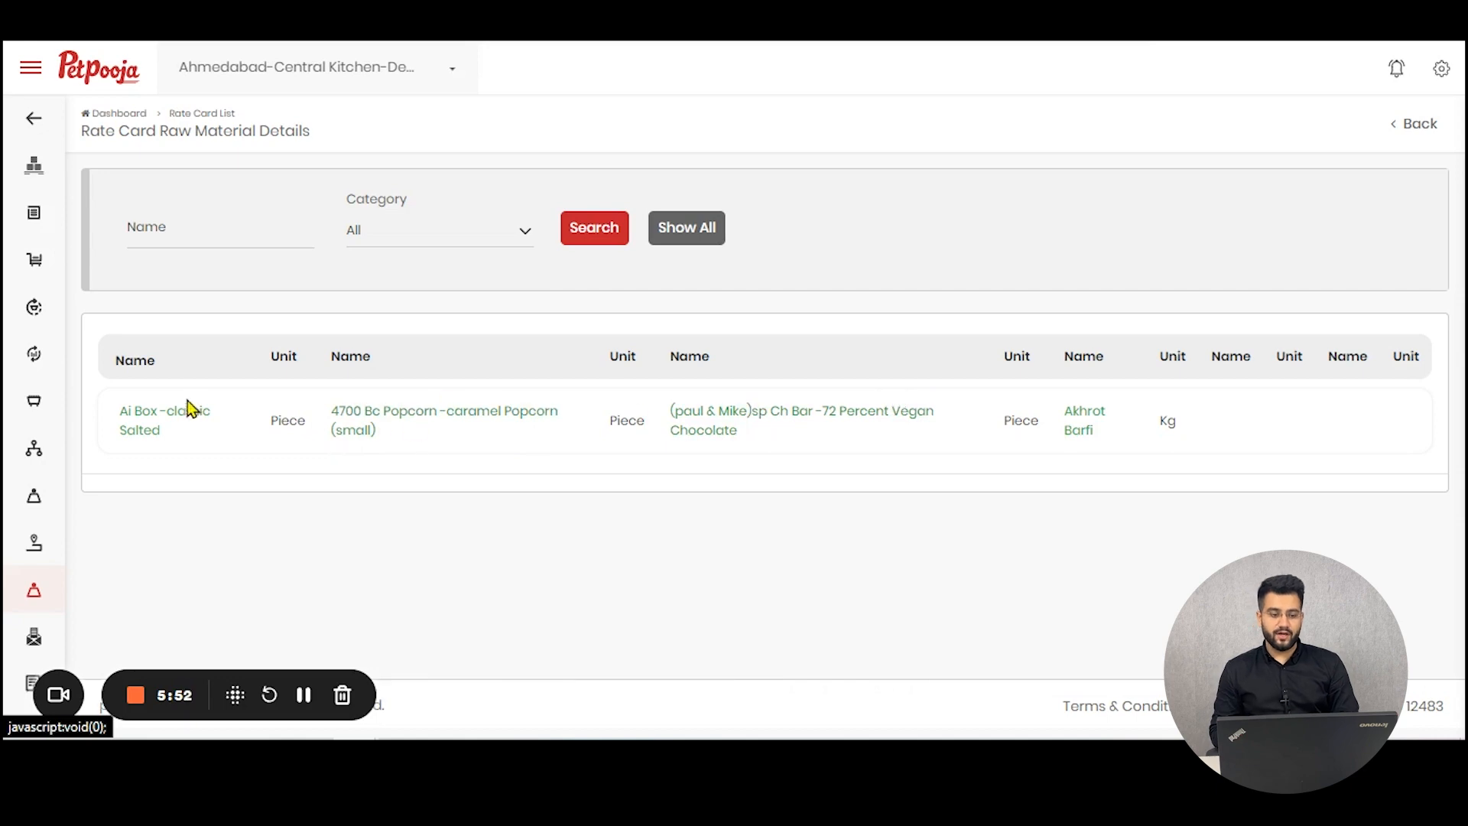
{"action": "left_click", "coordinate": [181, 422]}
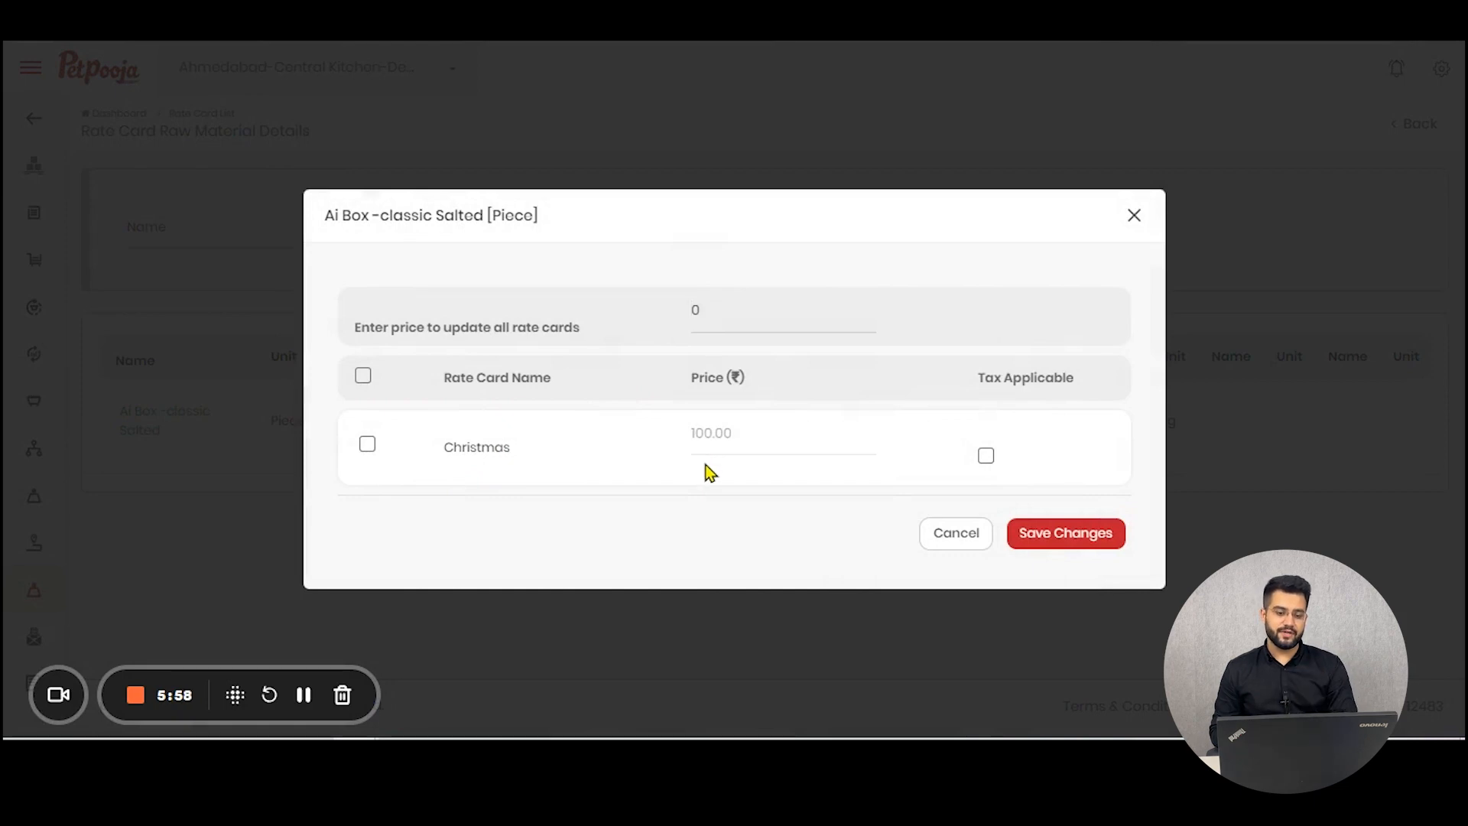
{"action": "left_click_drag", "start_coordinate": [734, 325], "coordinate": [672, 321]}
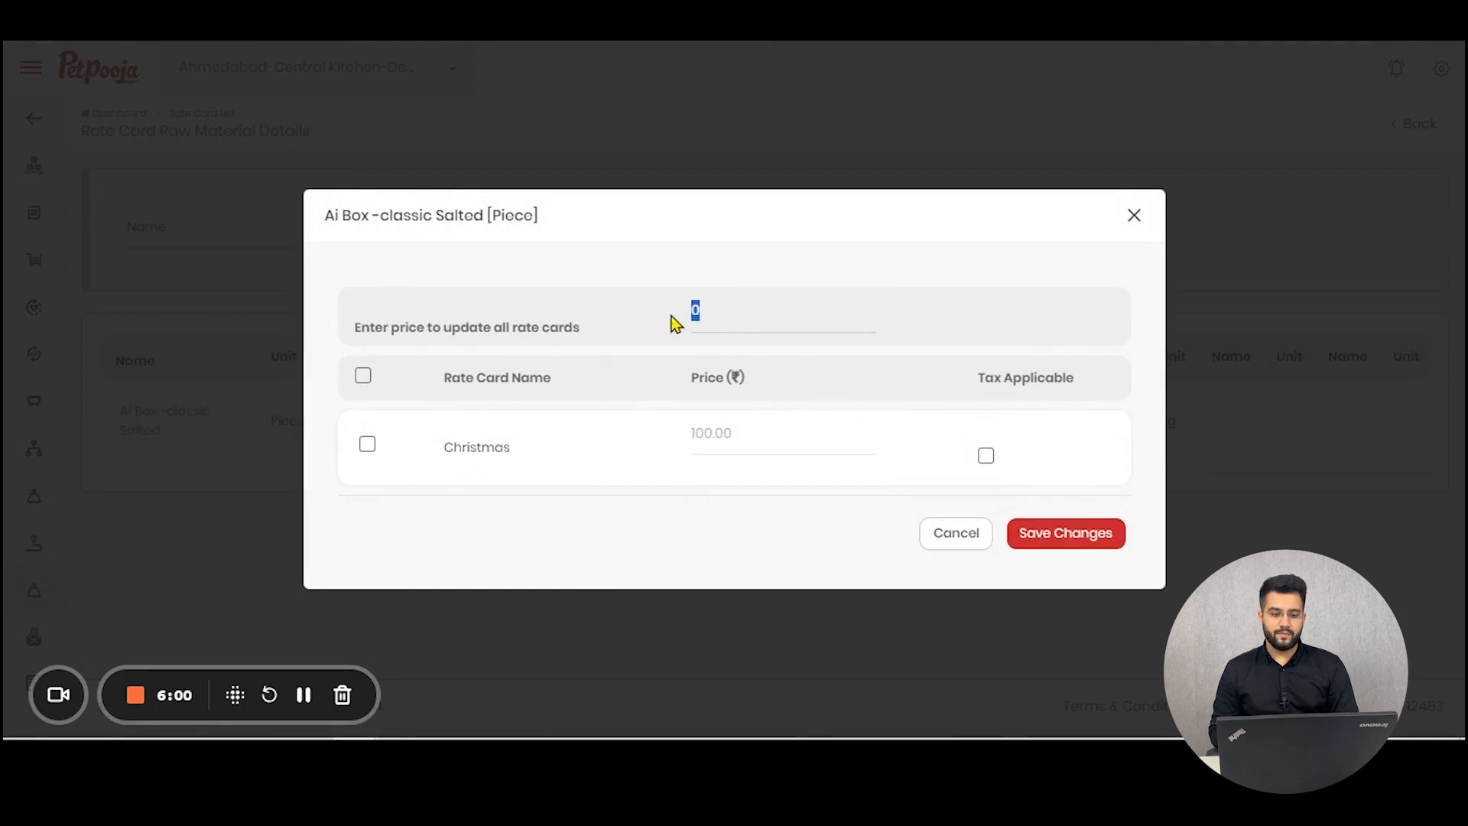
{"action": "type", "text": "100"}
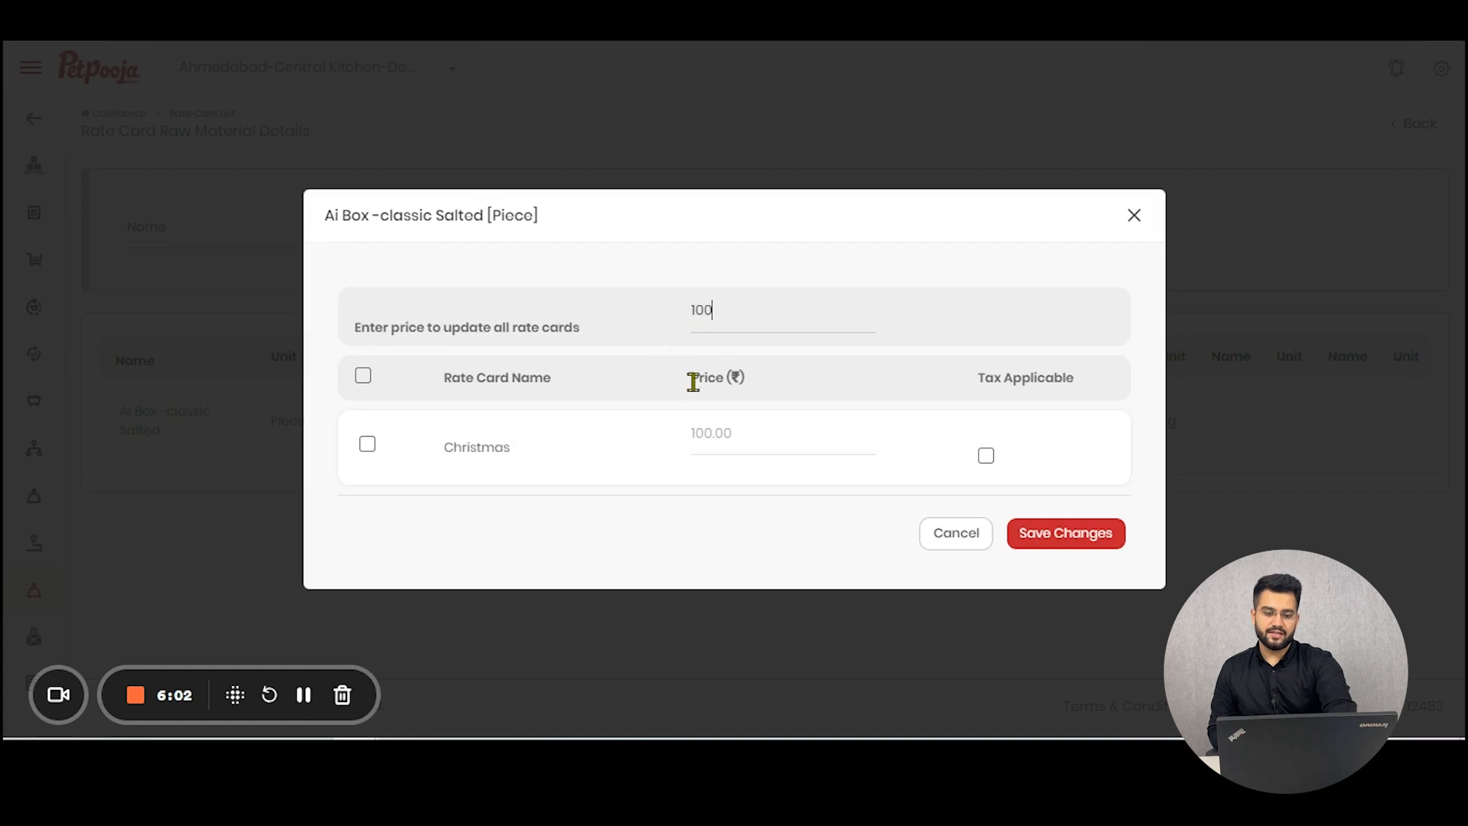
Step: Select the Christmas rate card, set its price to 100, save the changes and return to the rate card list
{"action": "left_click", "coordinate": [363, 376]}
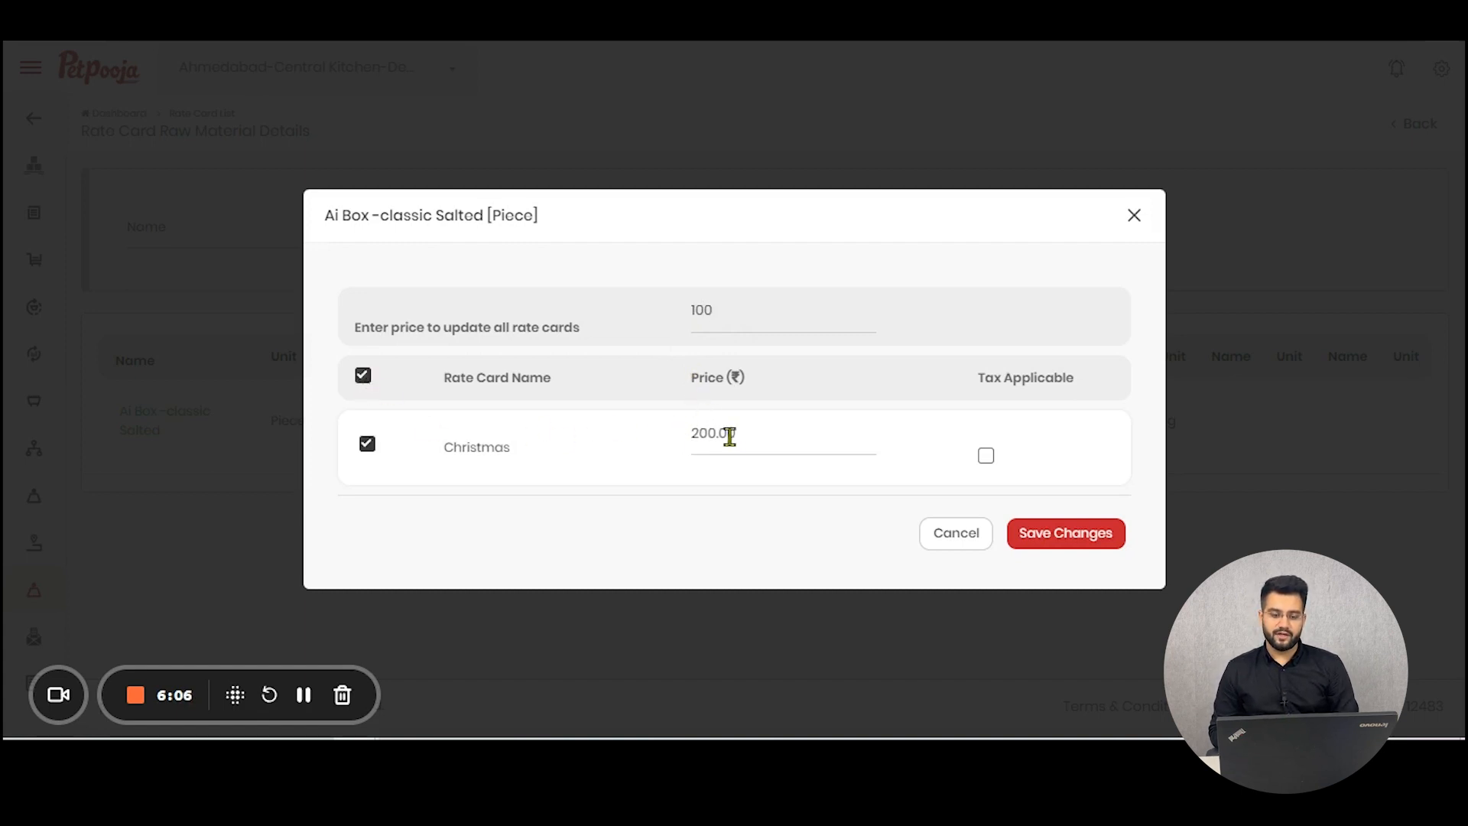
{"action": "left_click_drag", "start_coordinate": [757, 434], "coordinate": [527, 443]}
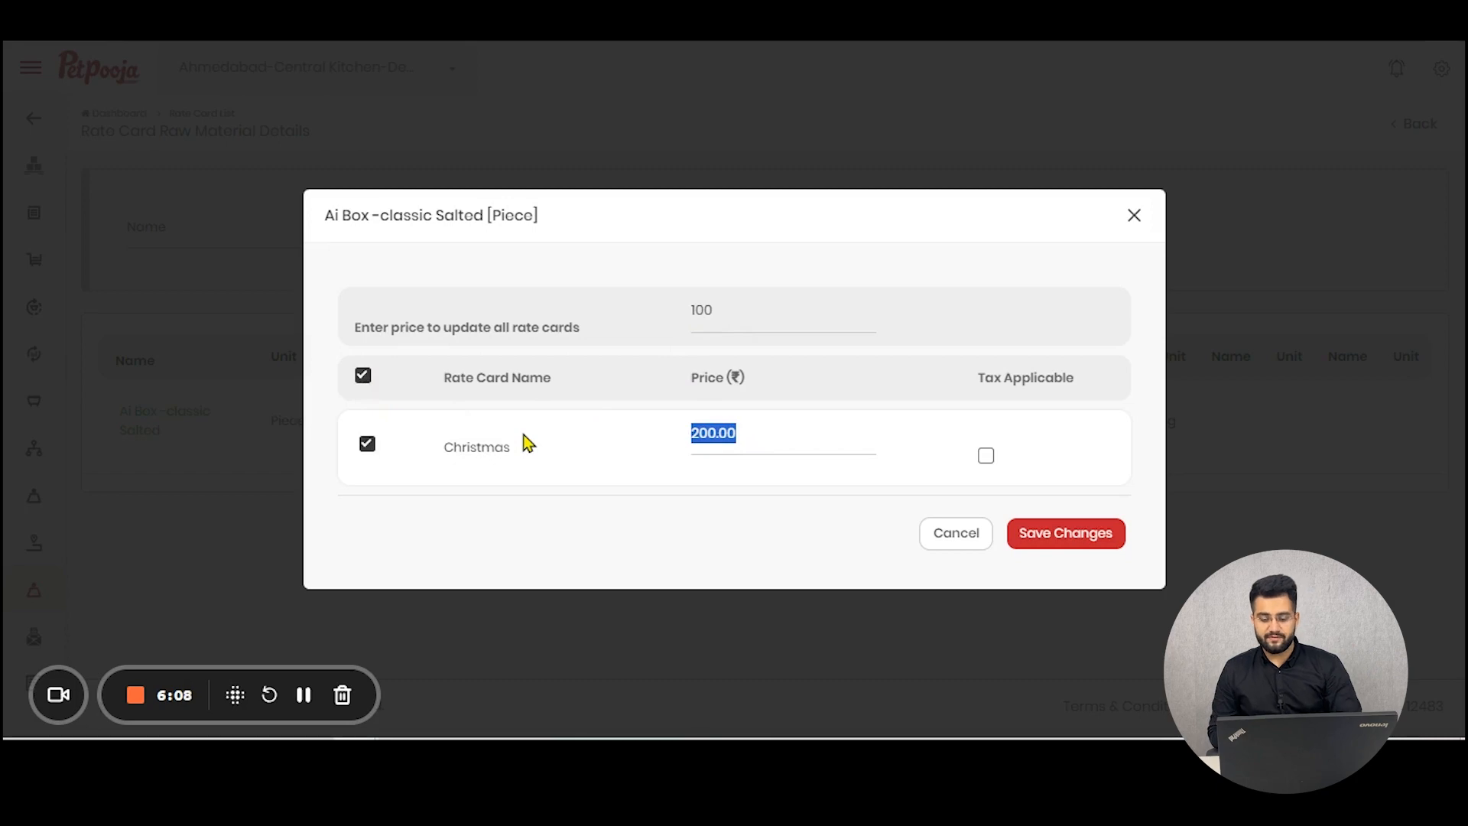
{"action": "key", "text": "BackSpace"}
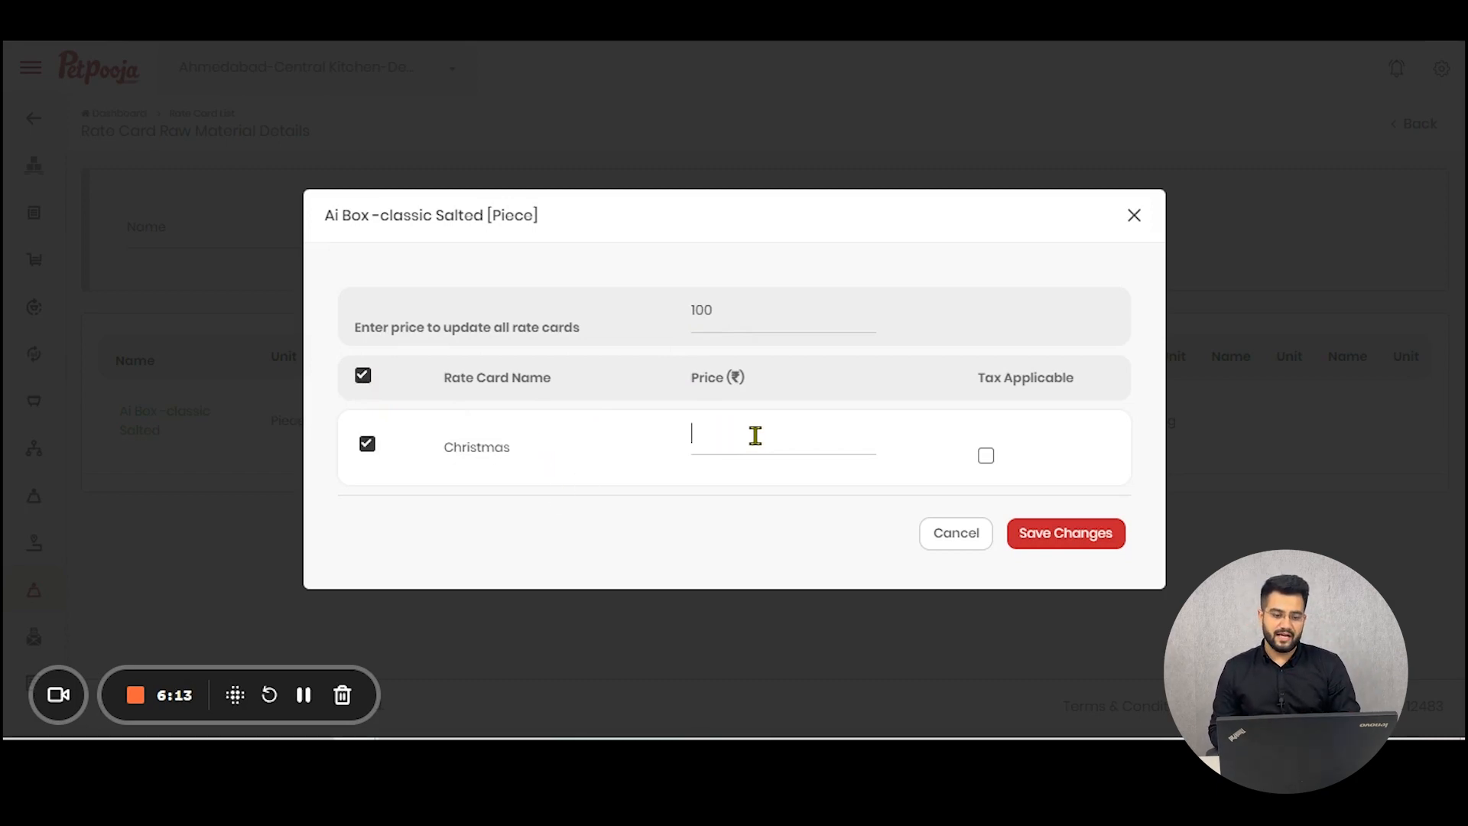
{"action": "type", "text": "100"}
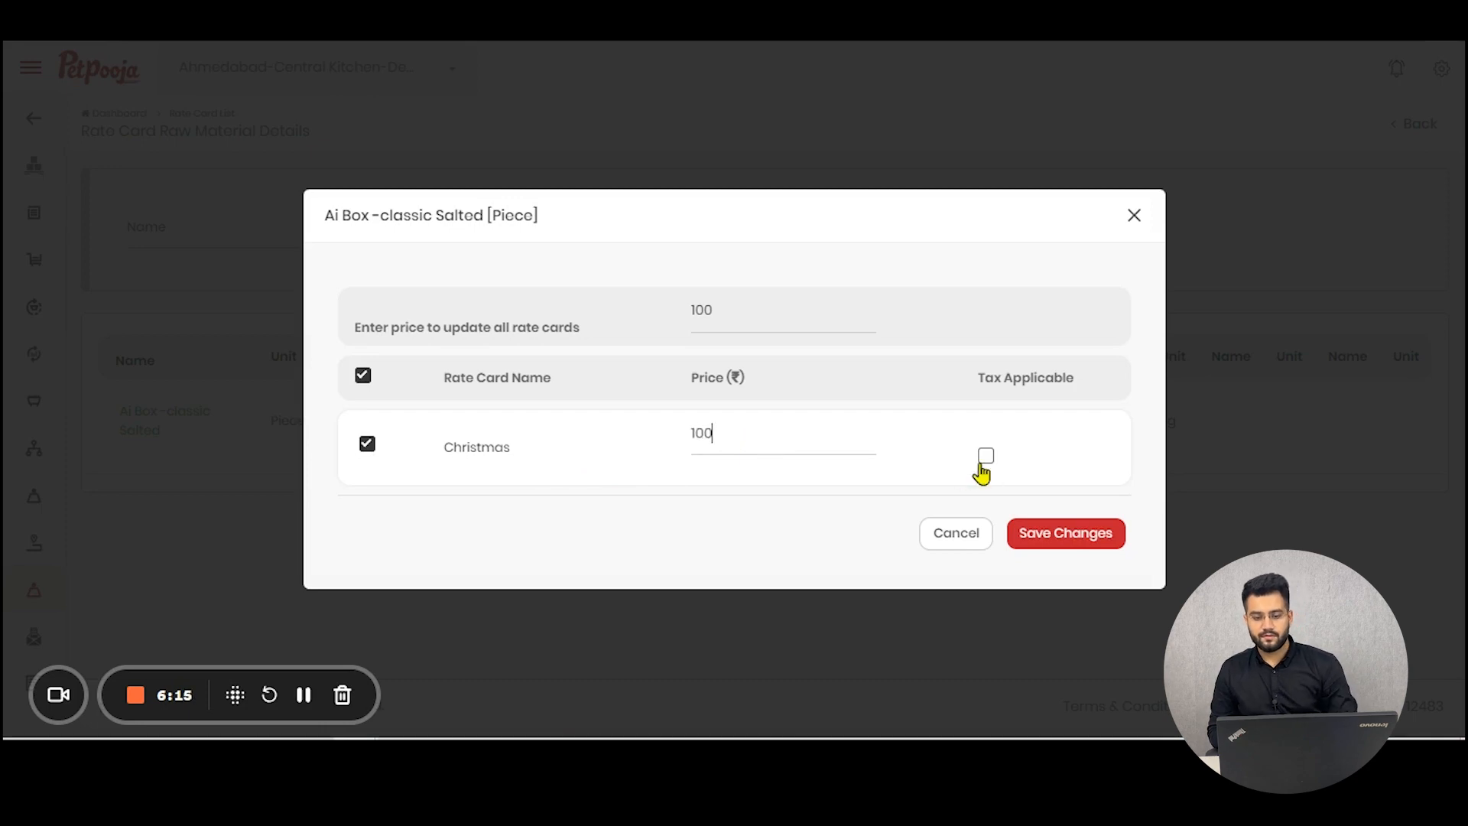
{"action": "left_click", "coordinate": [1062, 534]}
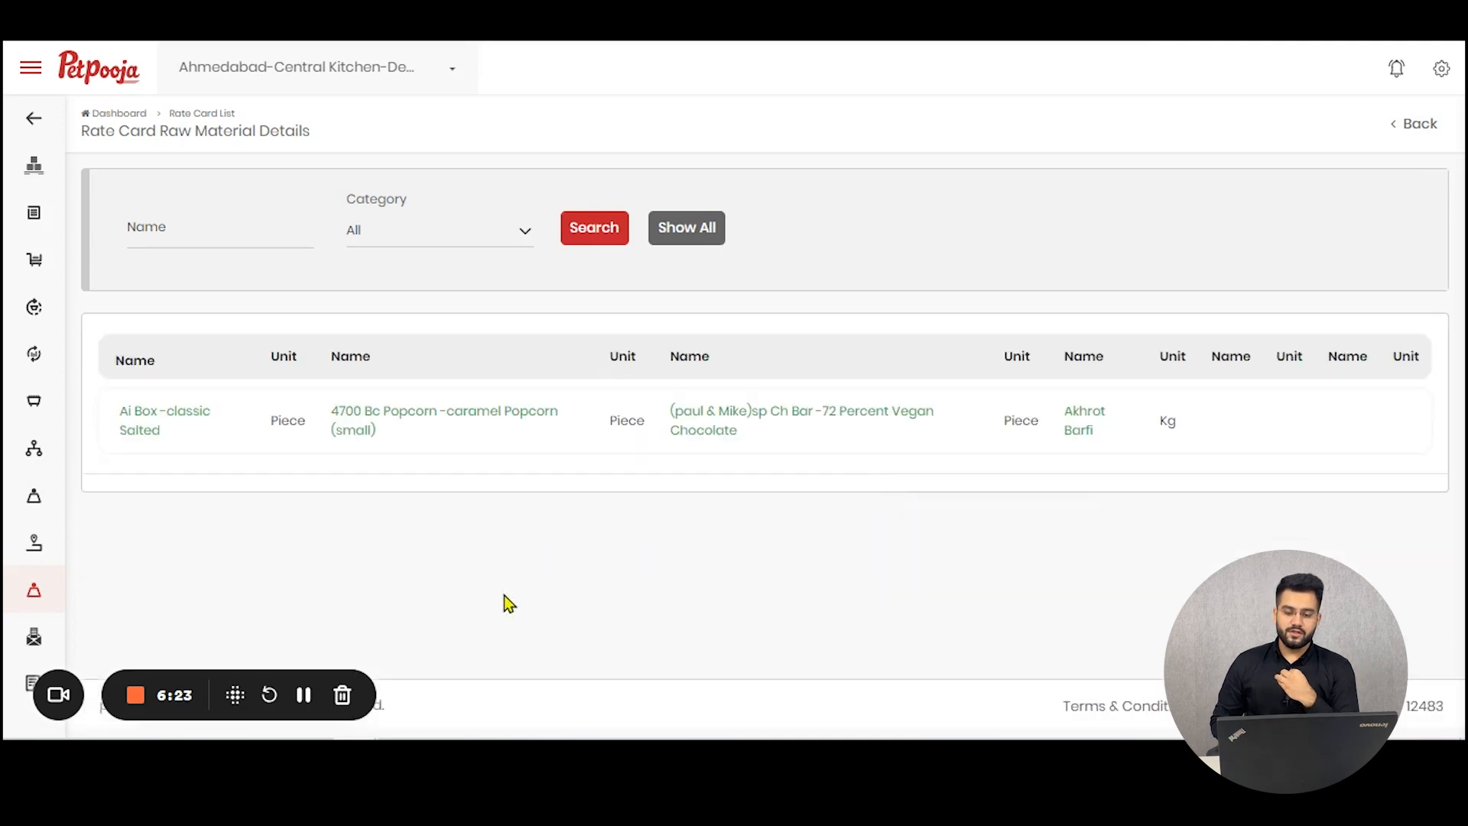
{"action": "left_click", "coordinate": [1416, 124]}
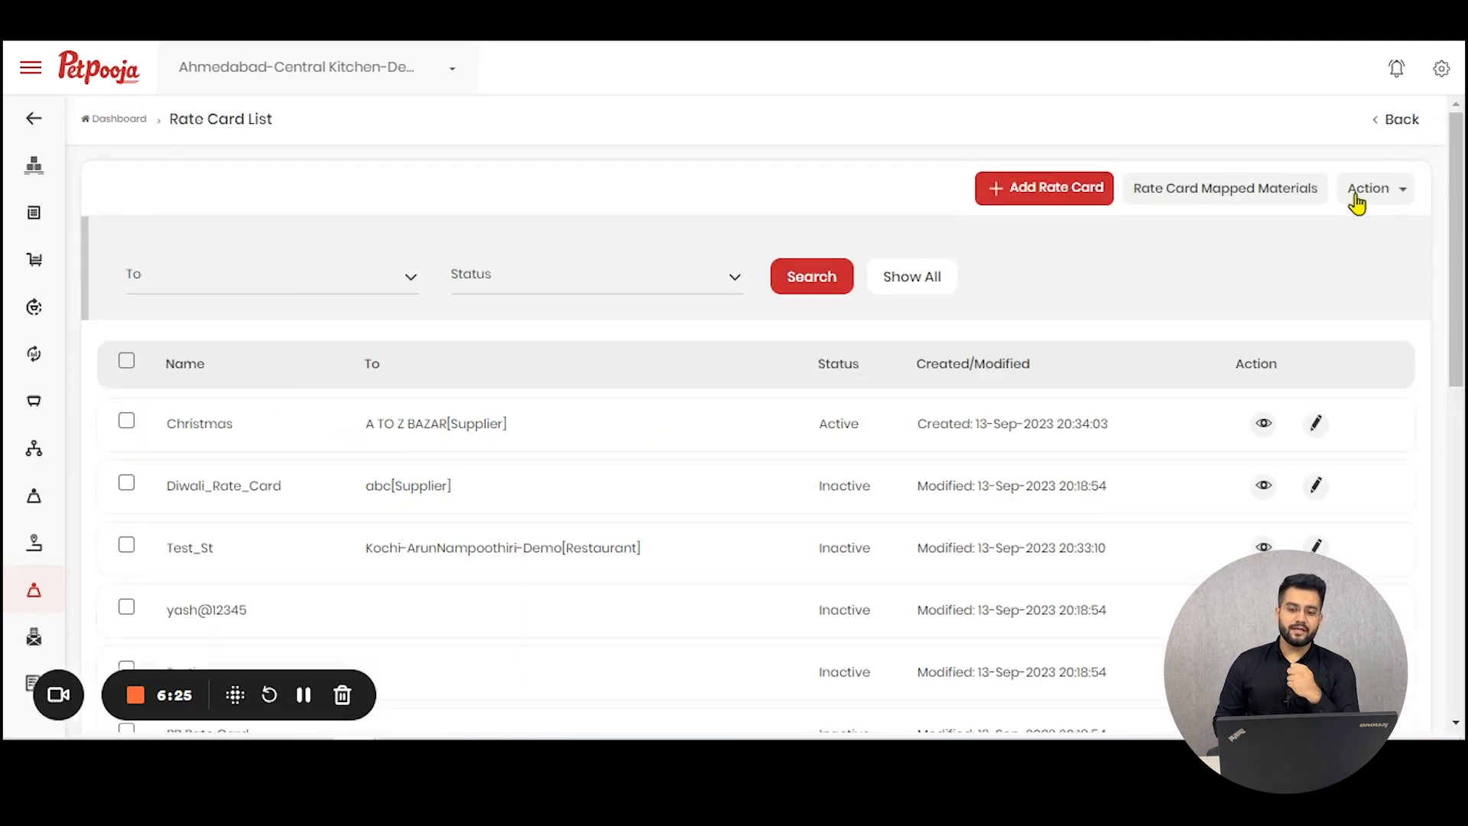